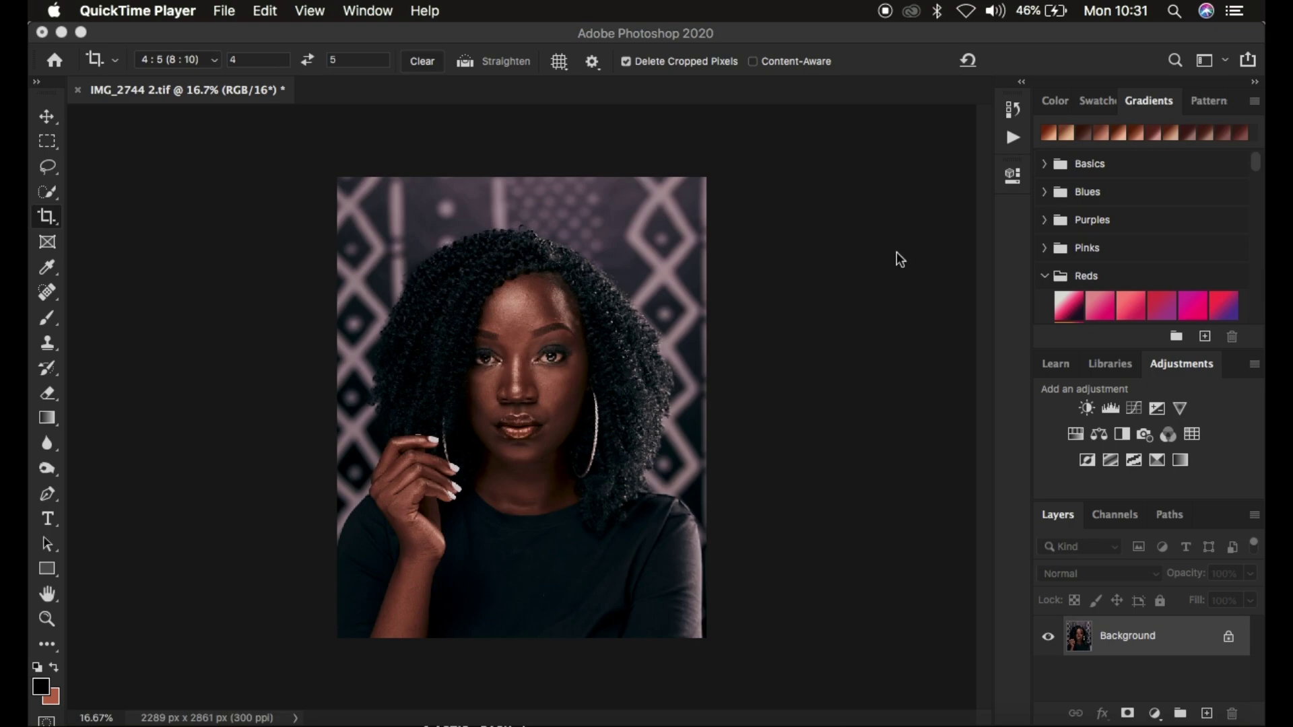
Duplicate the Background layer twice so two copies are stacked above it
click(654, 31)
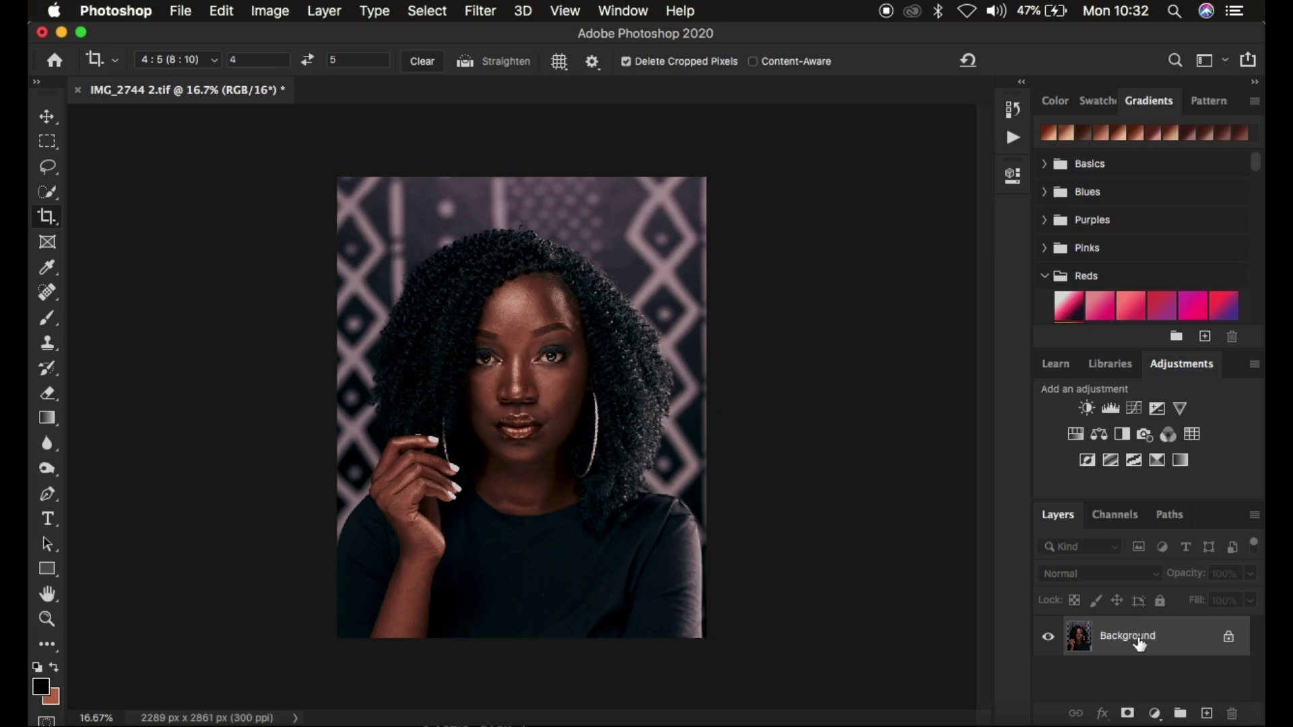
click(47, 167)
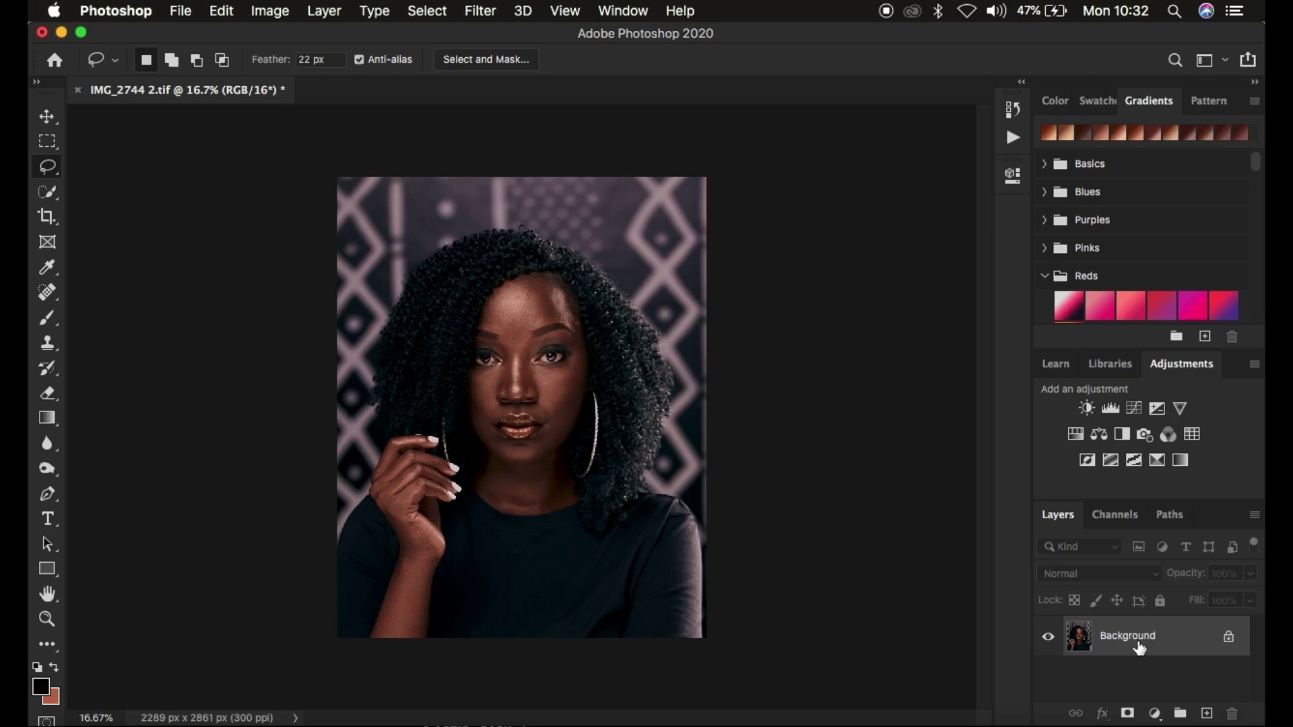
key(super+j)
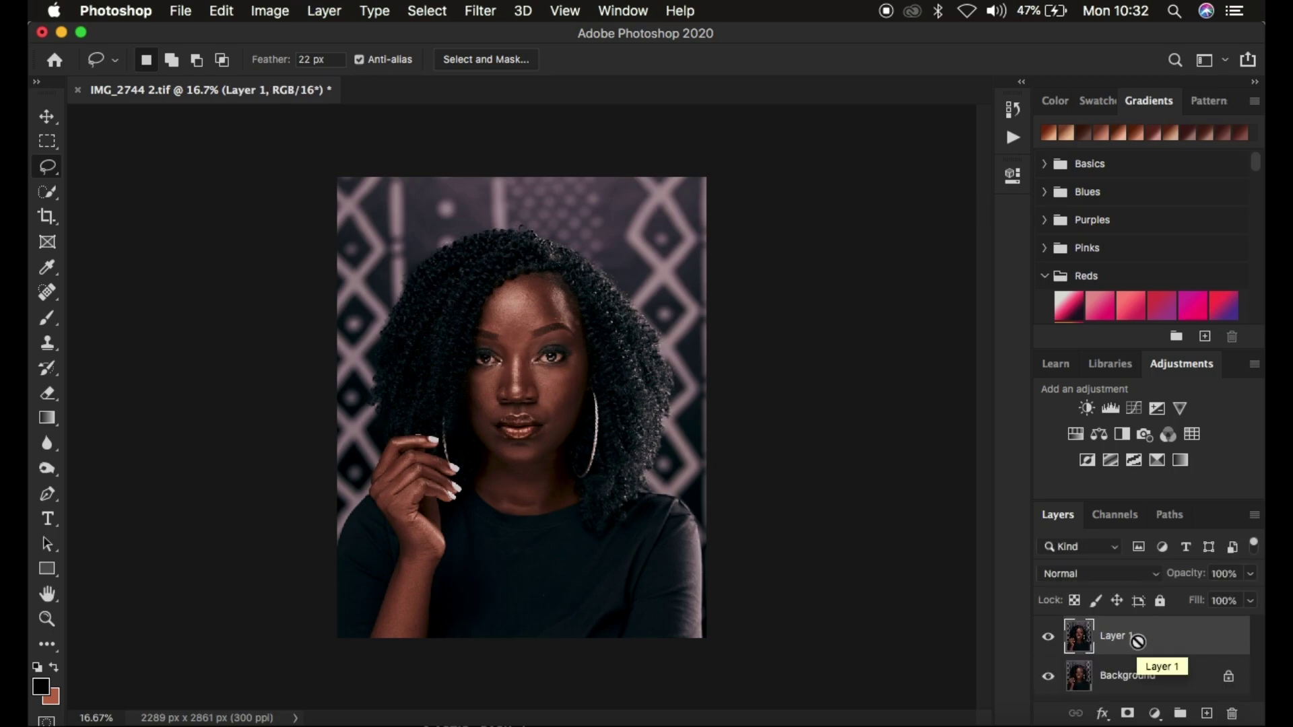
key(super+j)
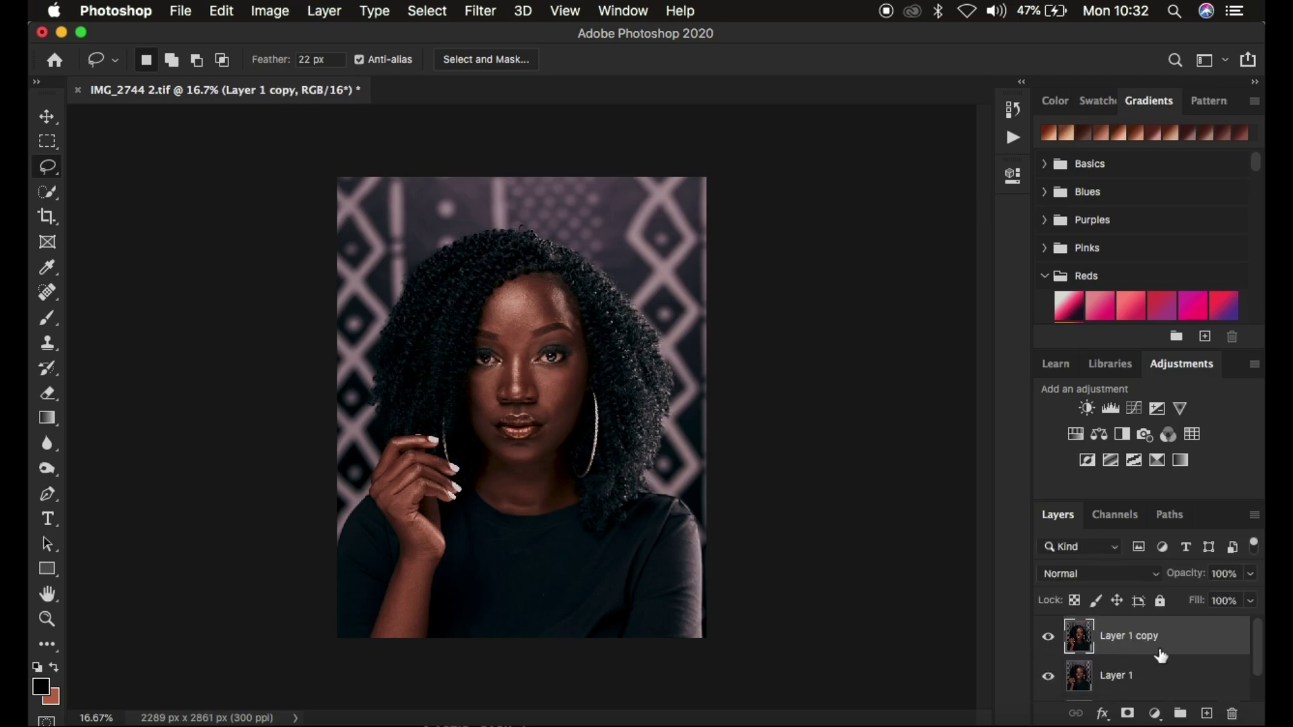
Rename the lower layer copy LOW FREQ and the upper copy HIGH FREQ
double_click(1115, 679)
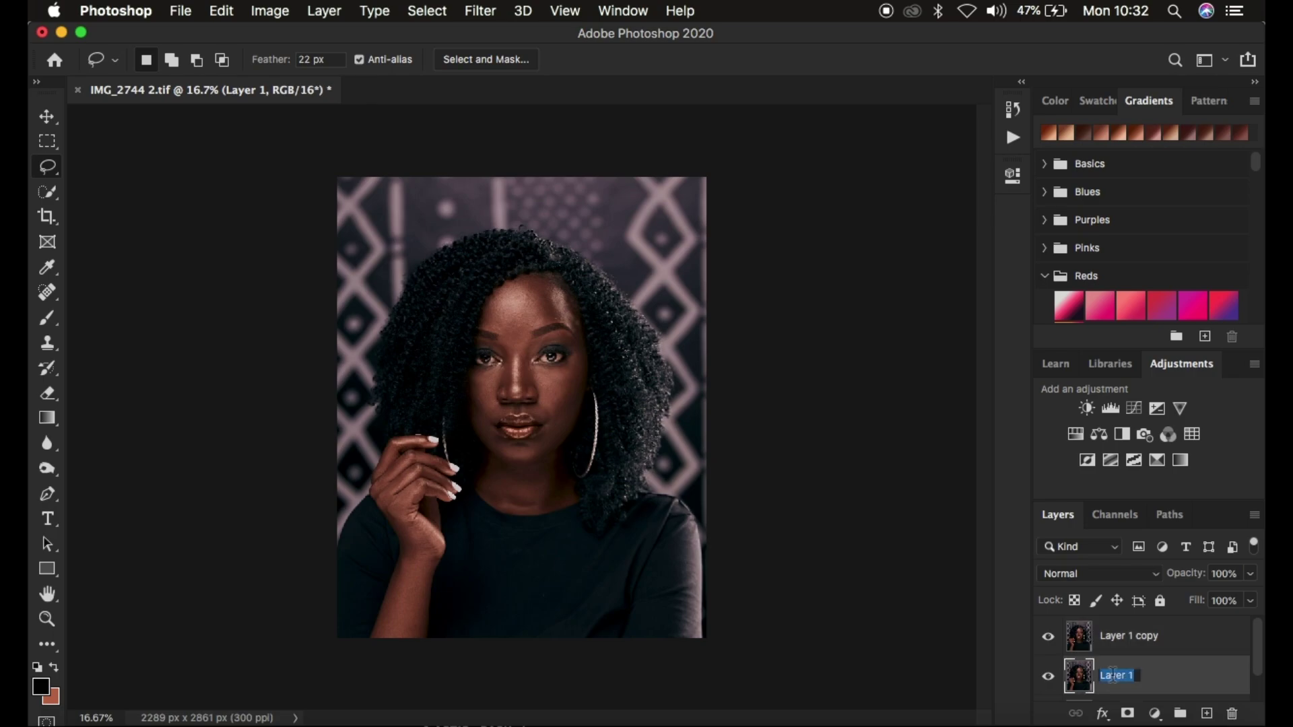
text(LOW FREQ)
key(Return)
double_click(1134, 642)
text(H)
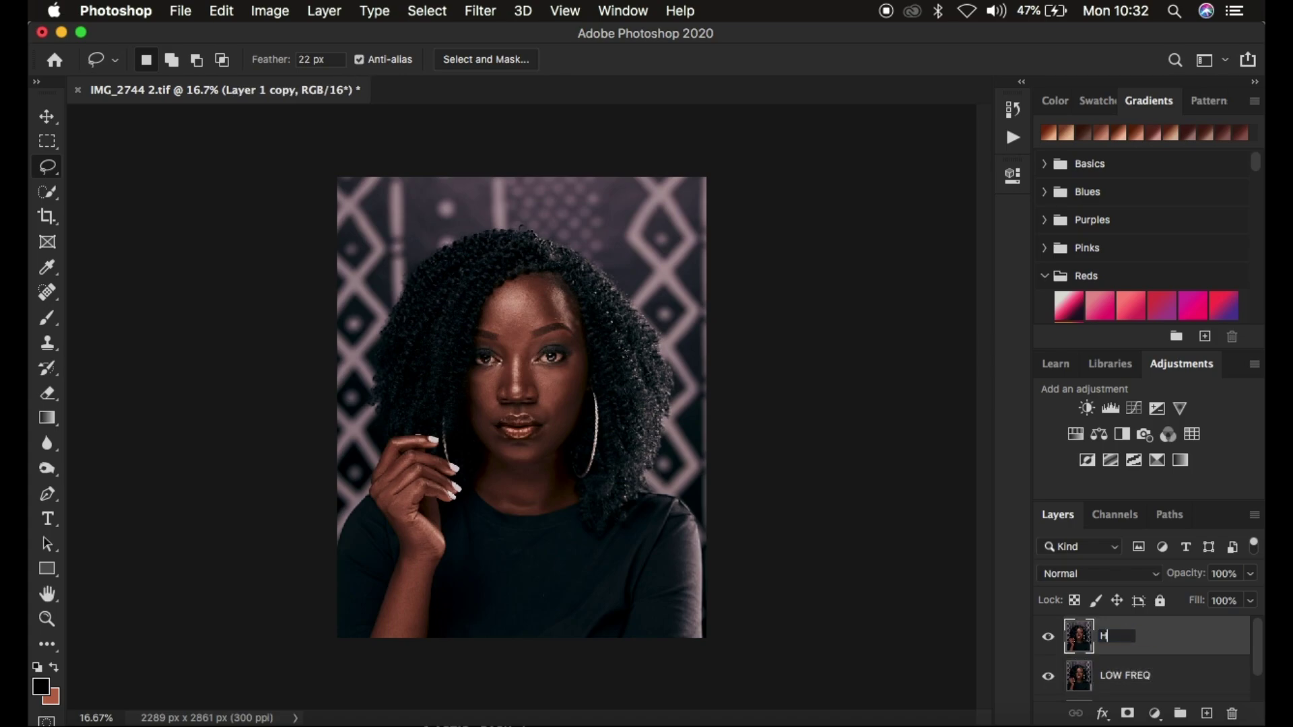
text(IGH FREQ)
key(Return)
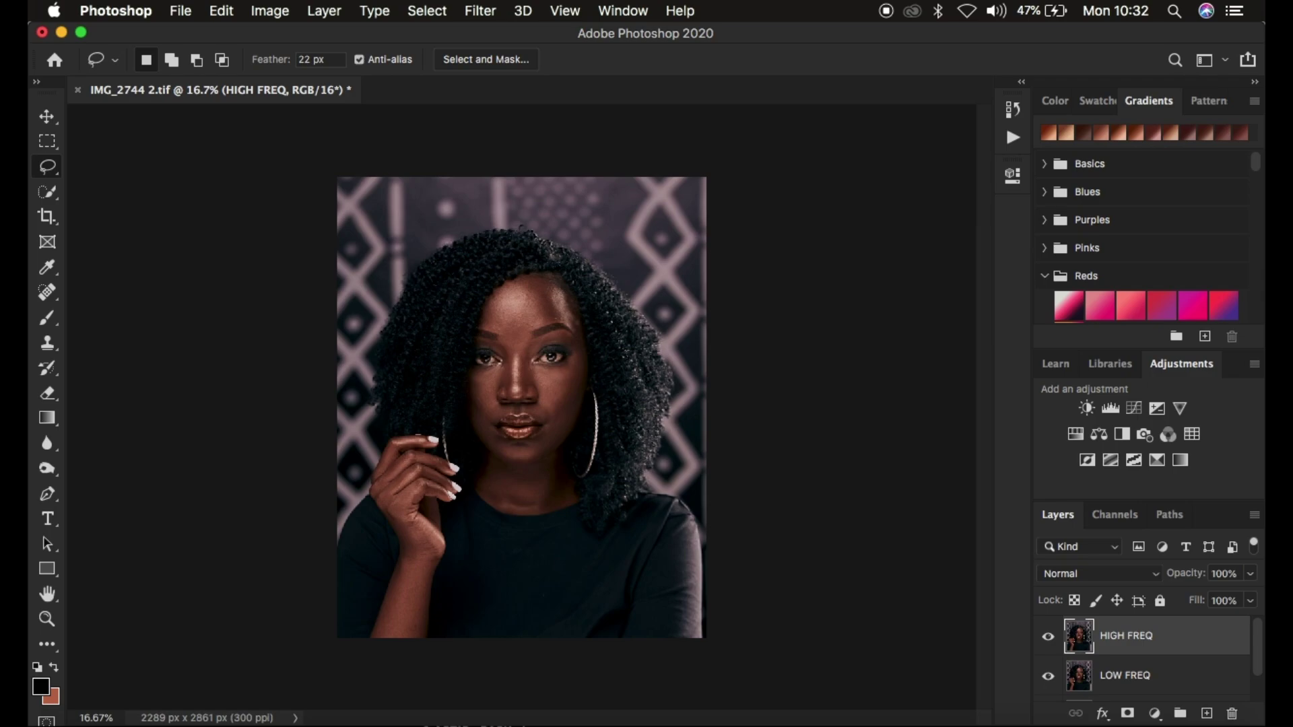
Hide the HIGH FREQ layer and open Gaussian Blur for the LOW FREQ layer
click(1176, 674)
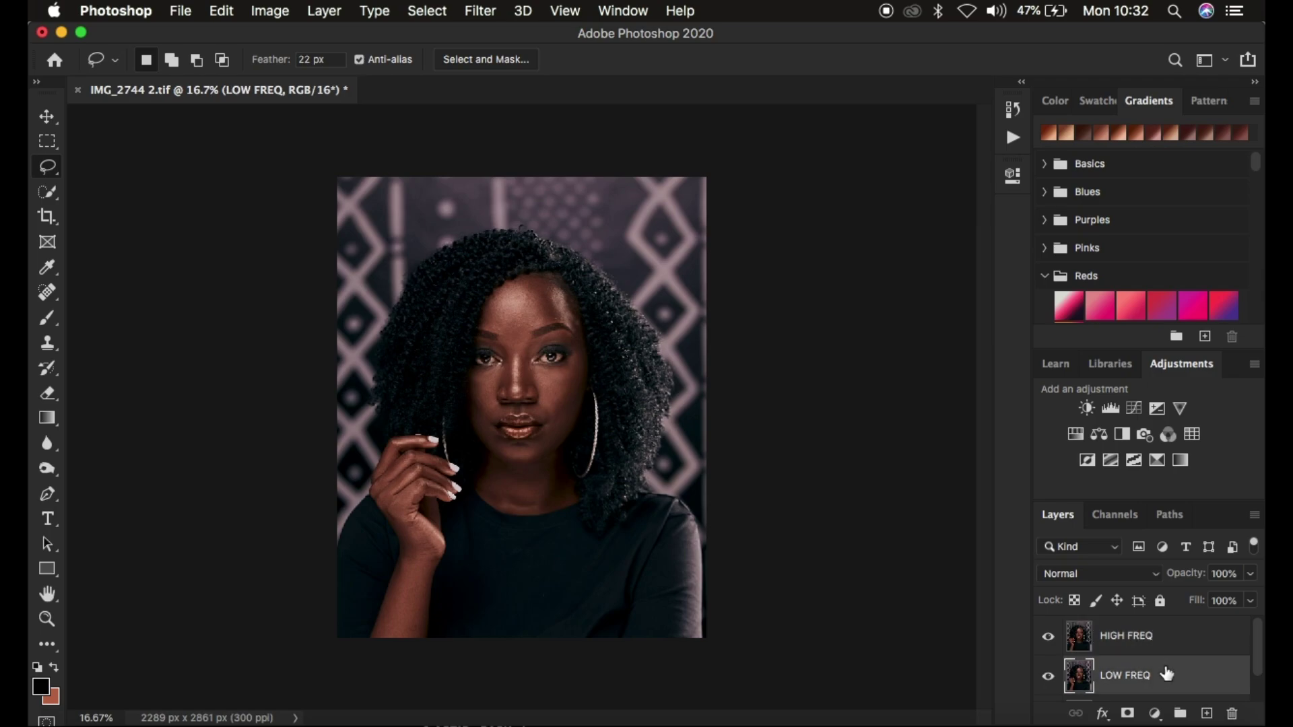
click(1049, 638)
click(478, 10)
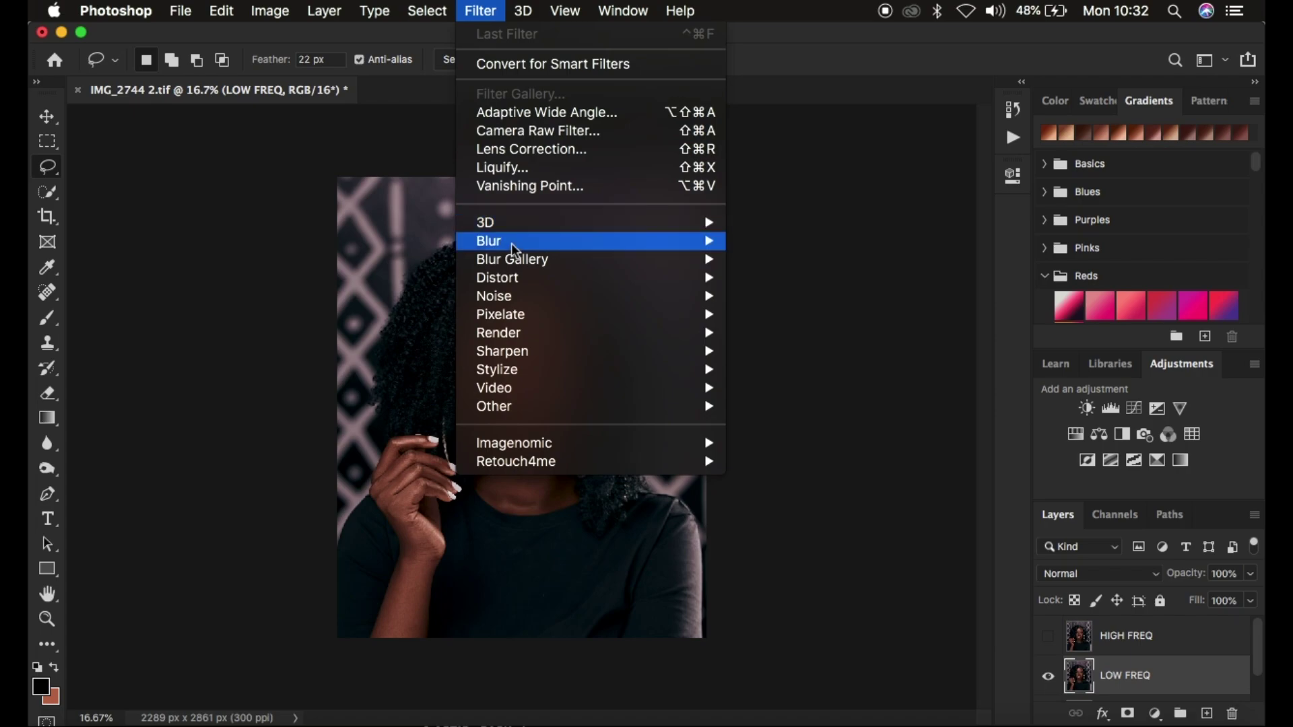
mouse_move(516, 251)
click(781, 314)
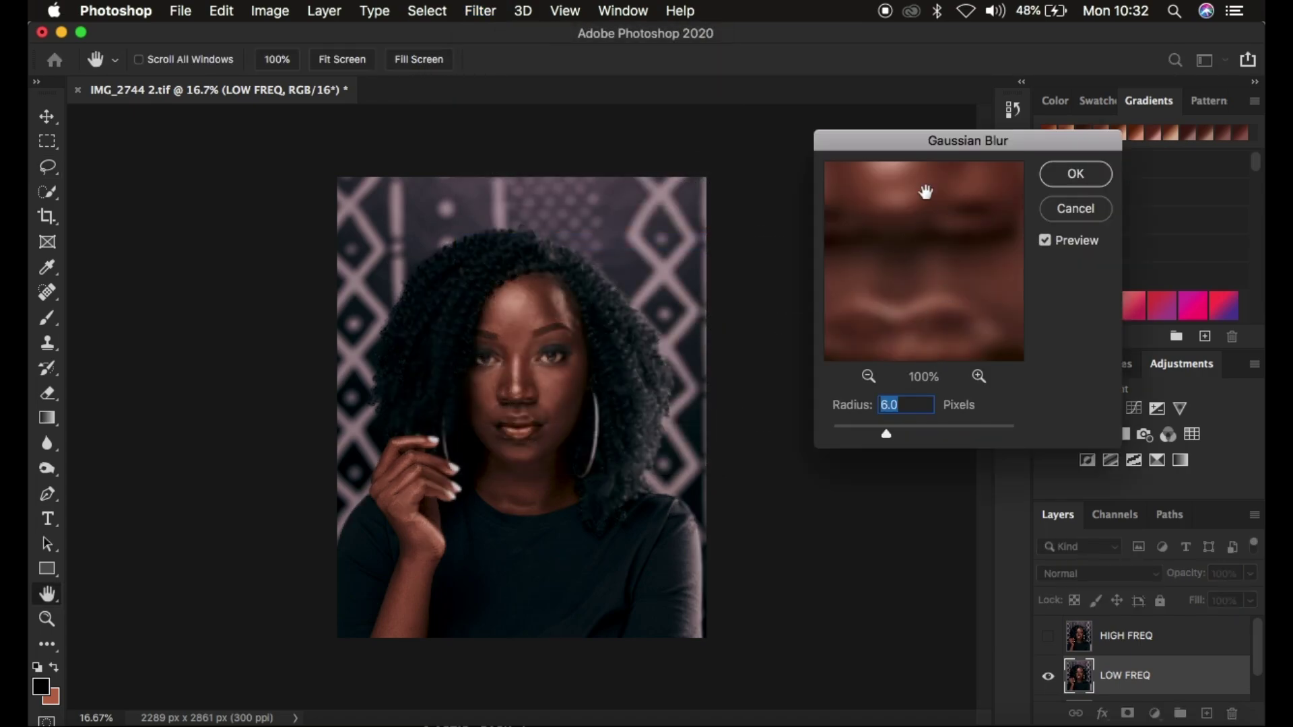
Lower the blur radius to 0.1 pixels and examine the facial skin texture at several preview magnifications, ending on the forehead at 50%
drag(886, 435, 774, 427)
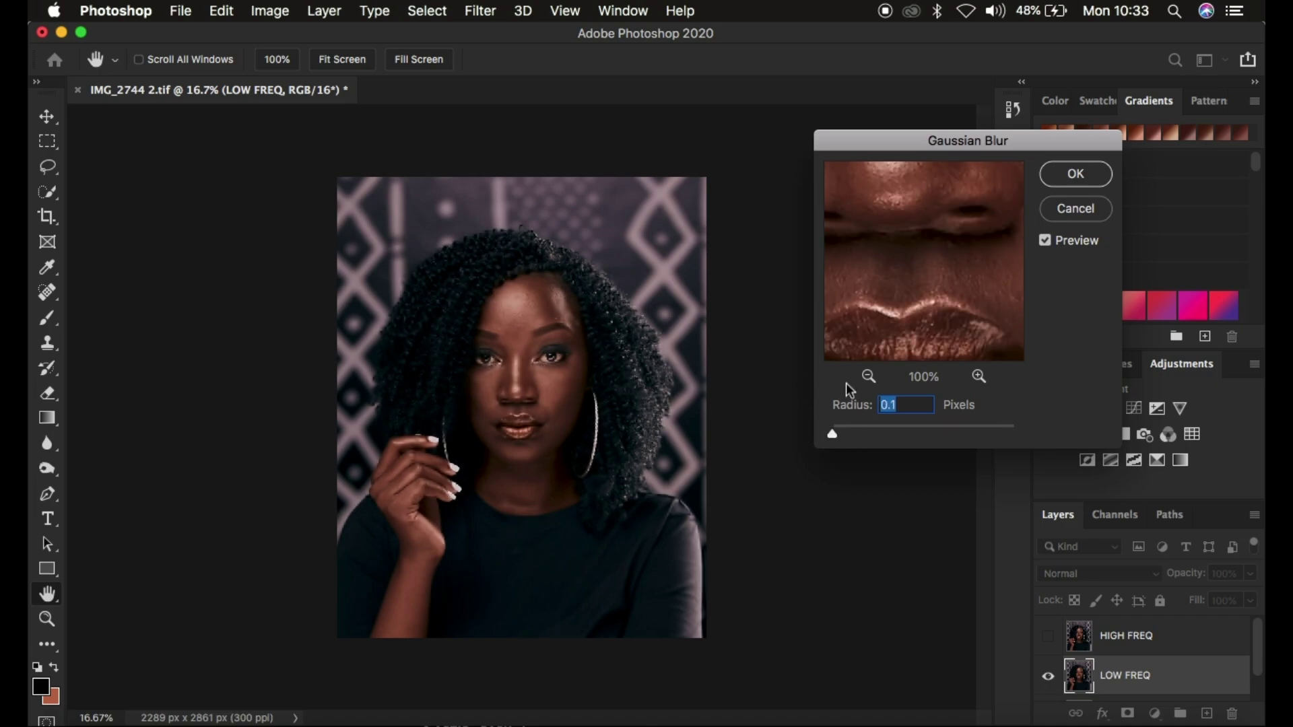
click(869, 376)
click(869, 376)
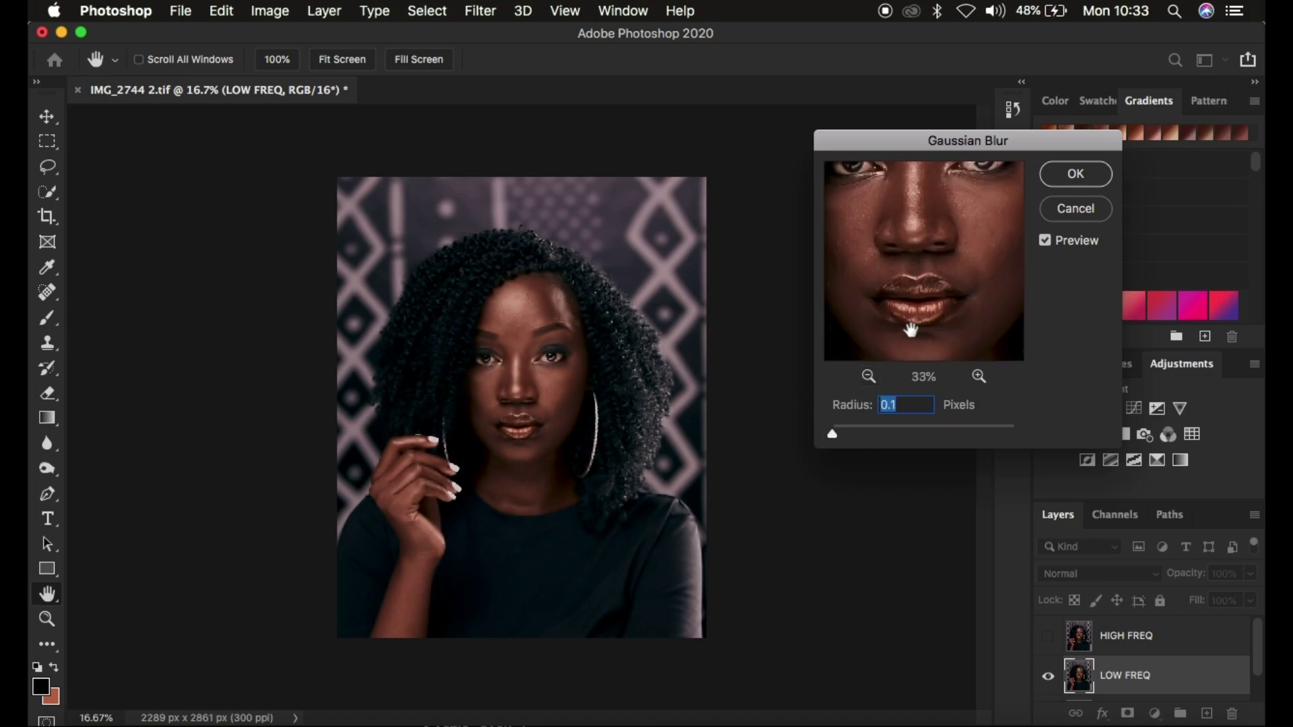
click(979, 378)
click(978, 376)
click(869, 377)
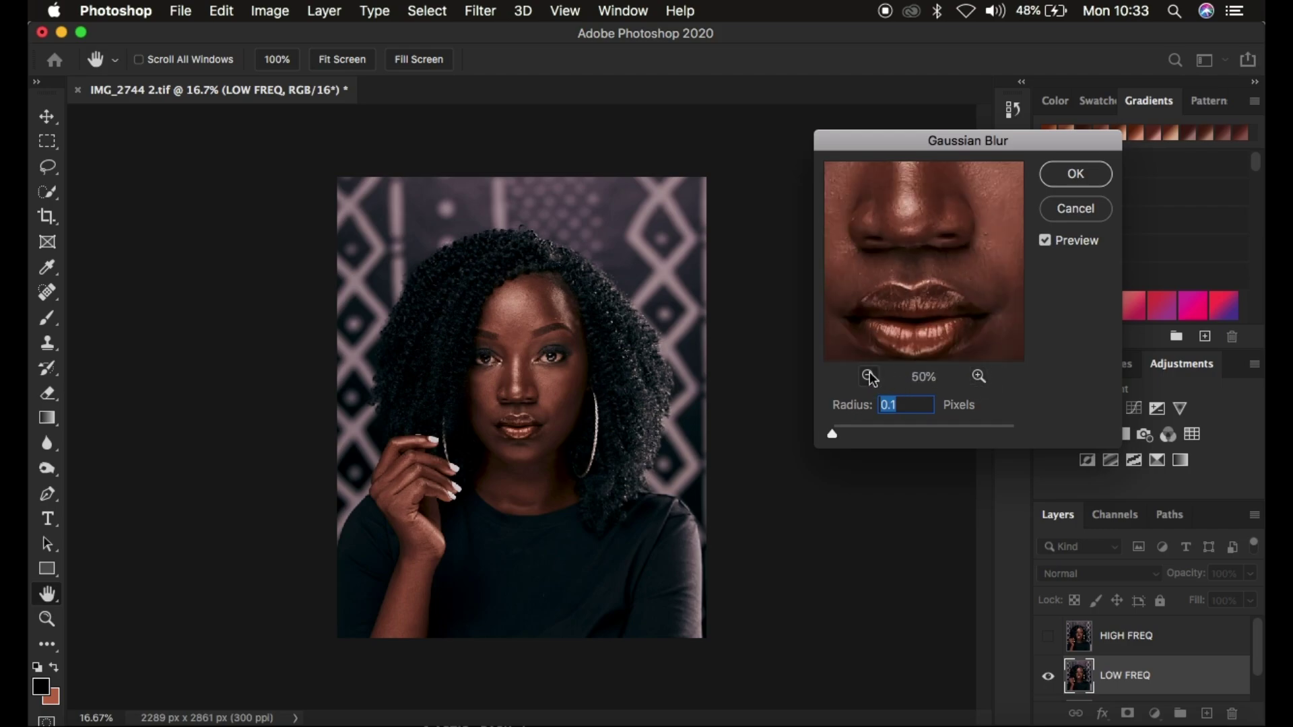
click(869, 377)
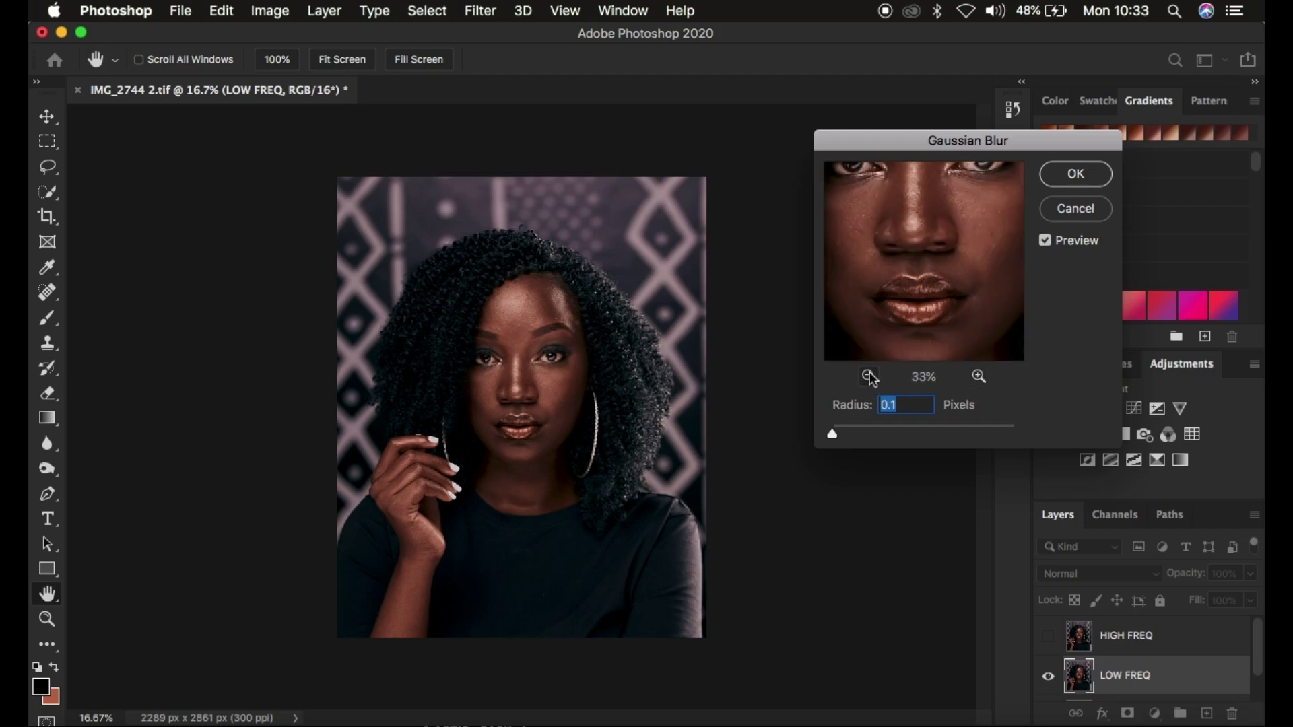
click(979, 377)
click(979, 377)
drag(953, 216, 967, 113)
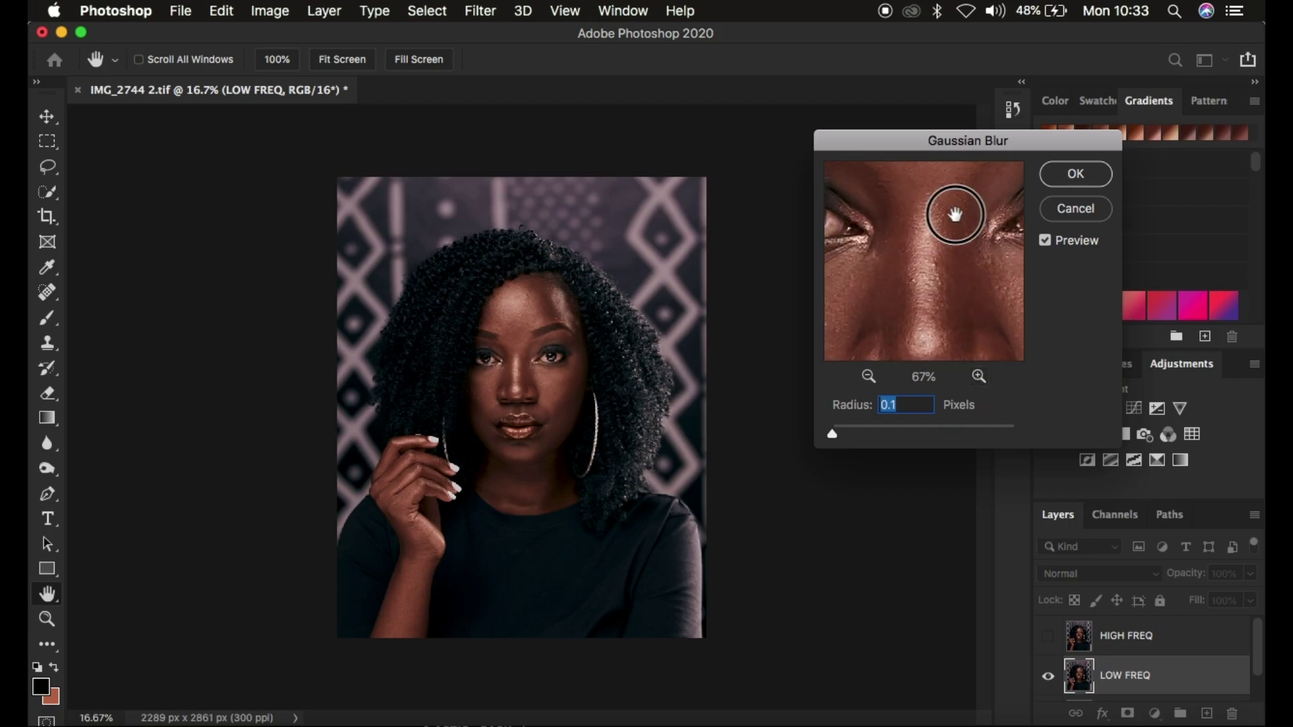
drag(953, 211, 942, 358)
click(868, 376)
click(954, 266)
drag(954, 266, 942, 295)
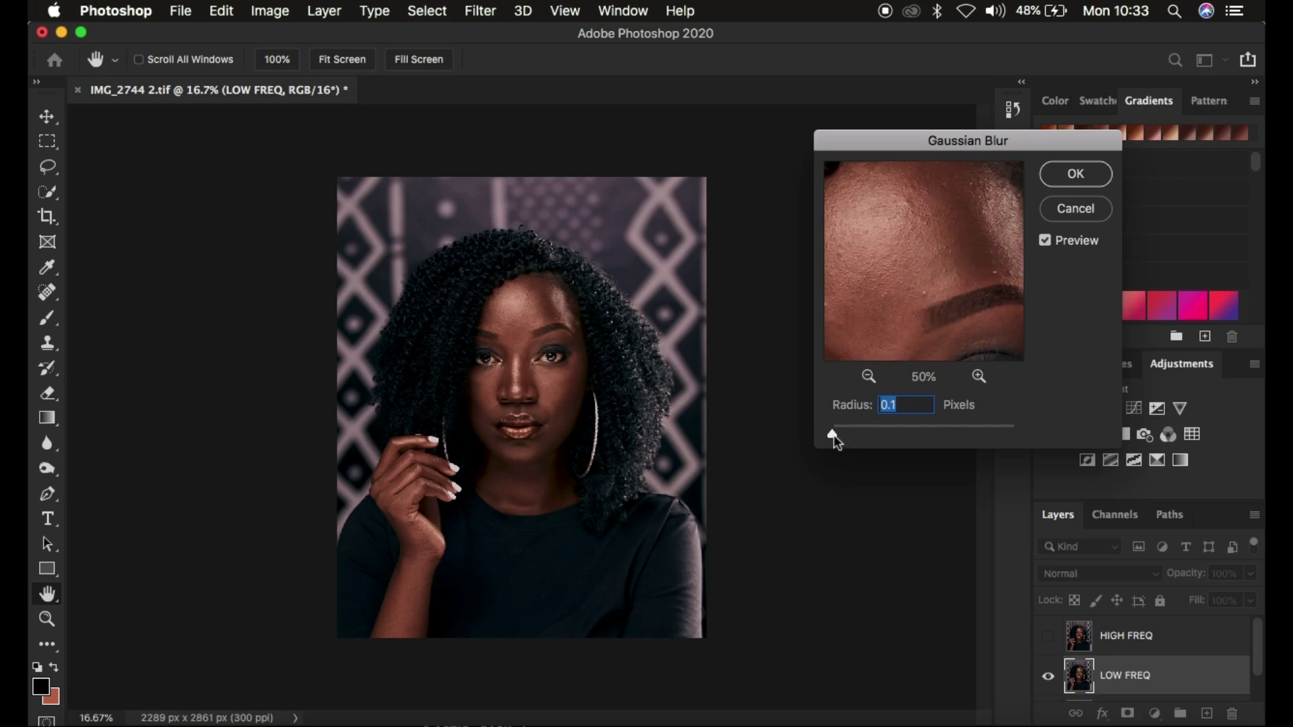
Set the Gaussian Blur radius to 6.0 pixels, compare the forehead preview with the unblurred skin, and apply the blur to LOW FREQ
drag(833, 434, 866, 435)
drag(865, 435, 886, 436)
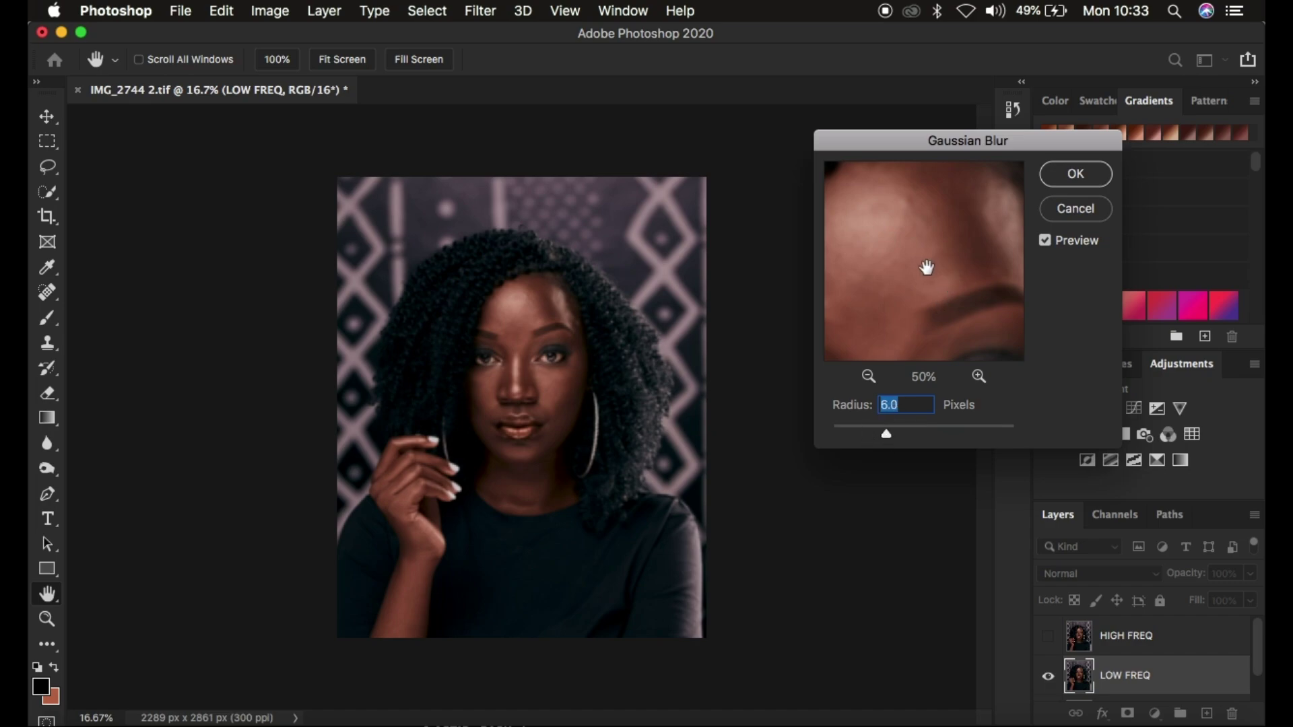
click(949, 269)
click(940, 270)
click(1068, 179)
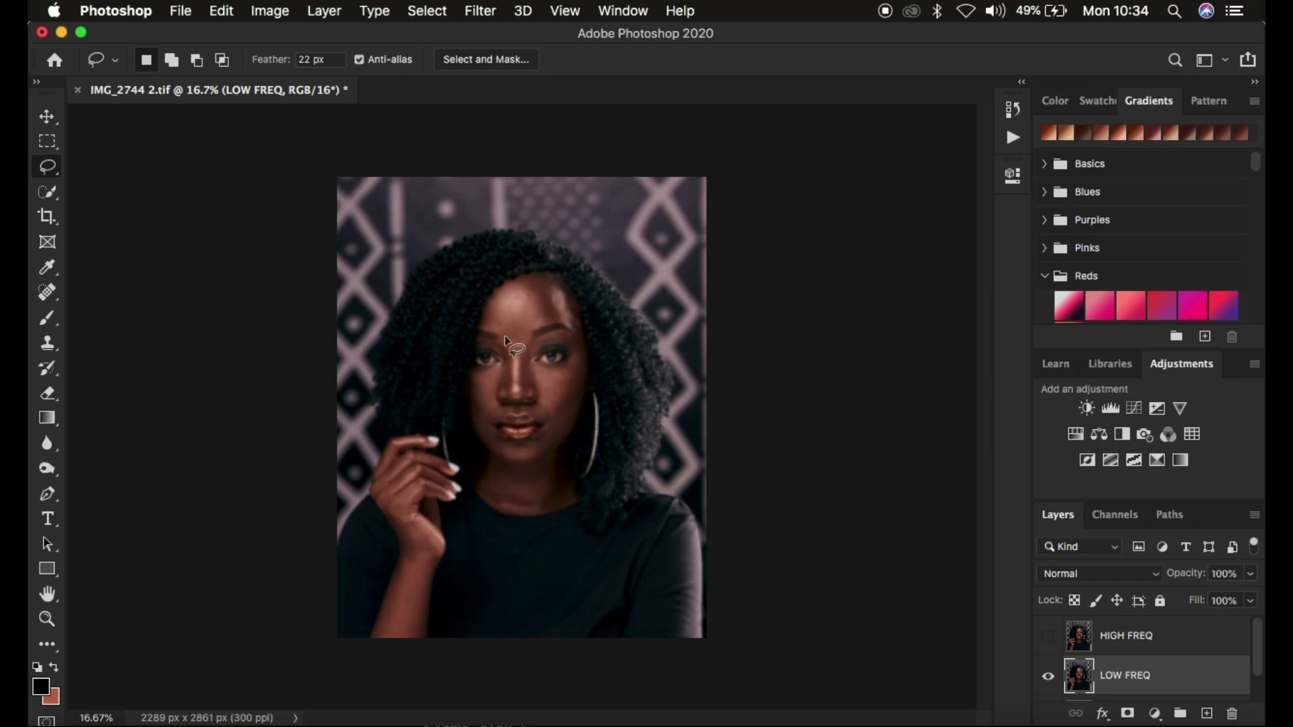
Show the HIGH FREQ layer and start Apply Image on it, using LOW FREQ as the source layer and RGB as the channel
click(1148, 637)
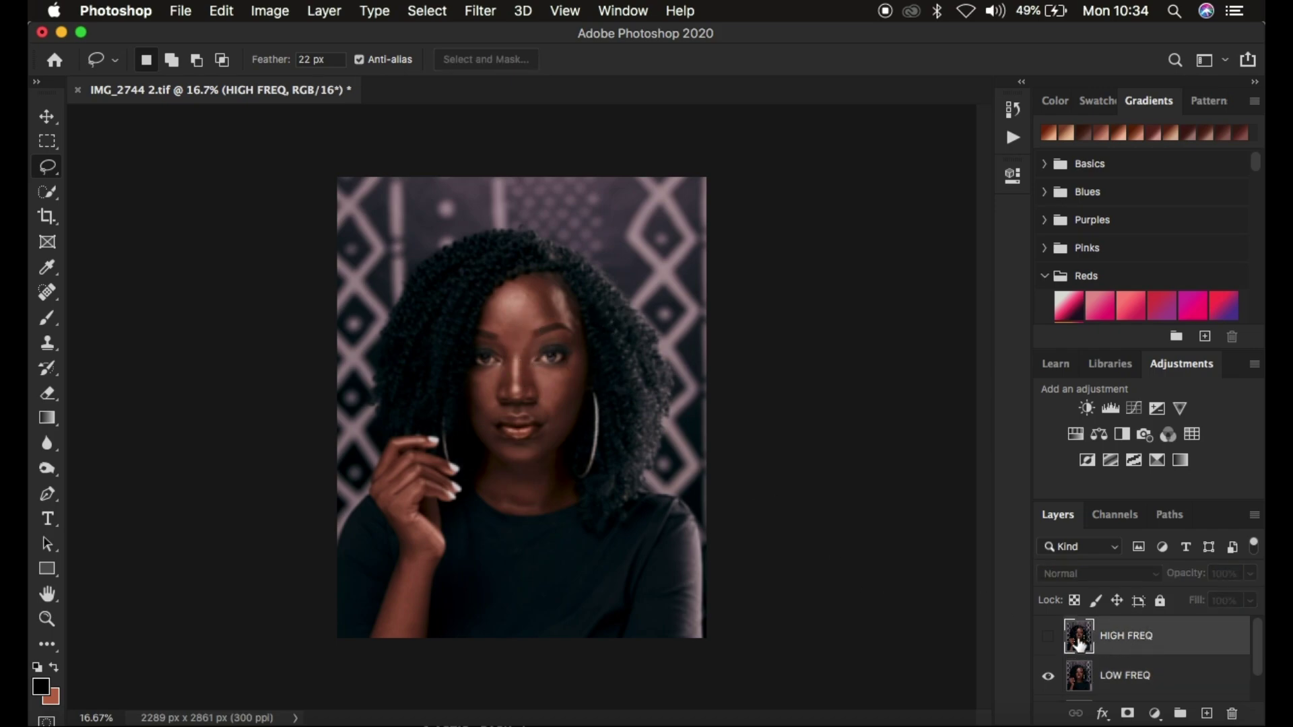
click(1048, 638)
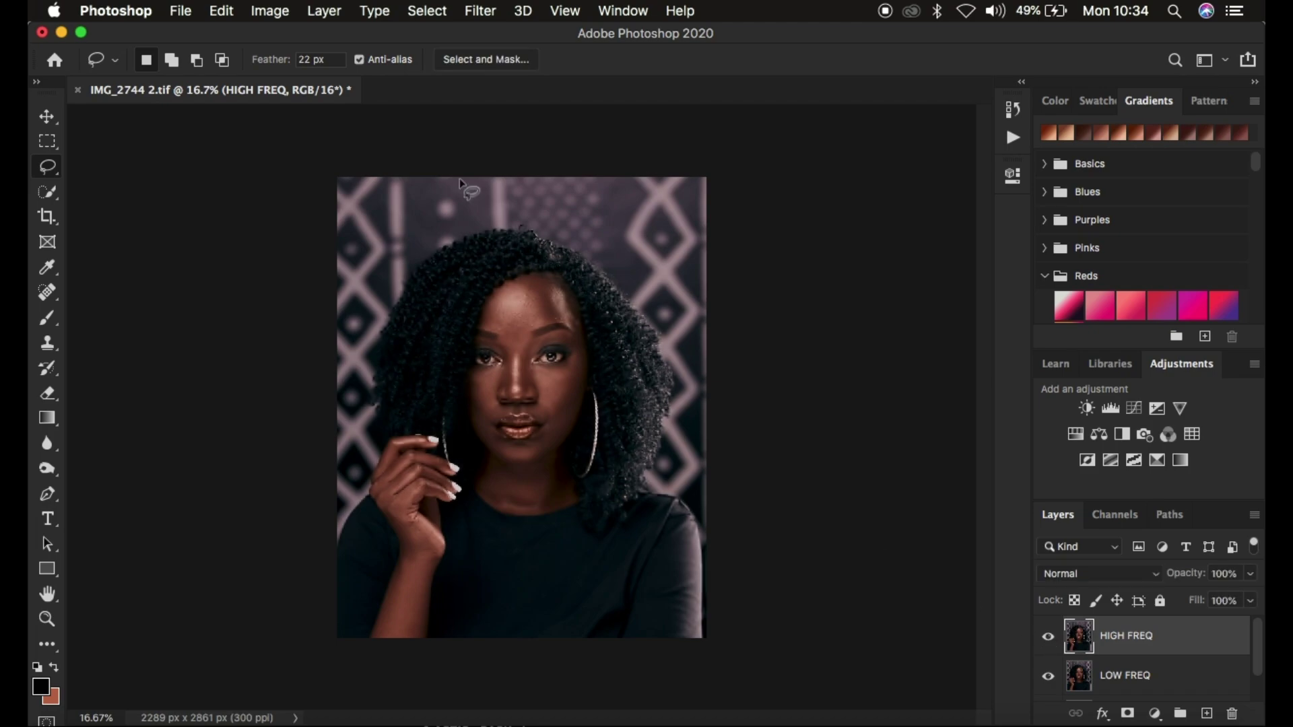
click(268, 10)
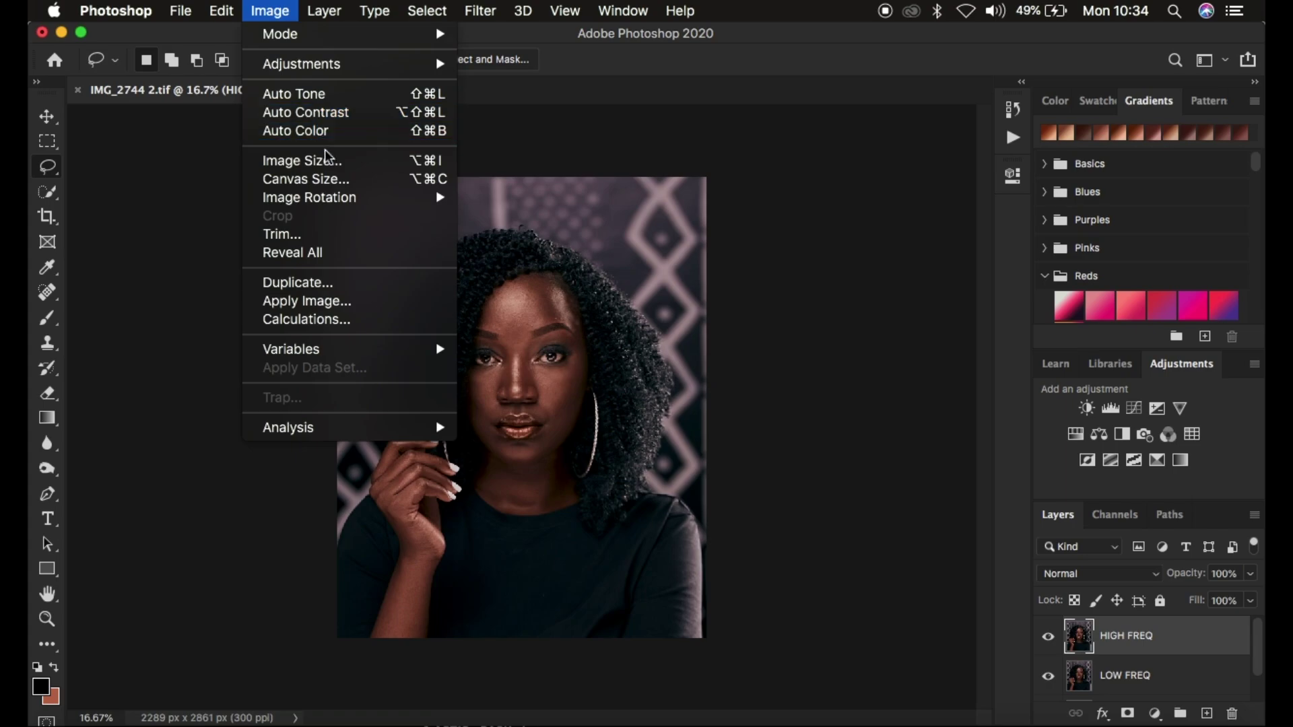
click(346, 301)
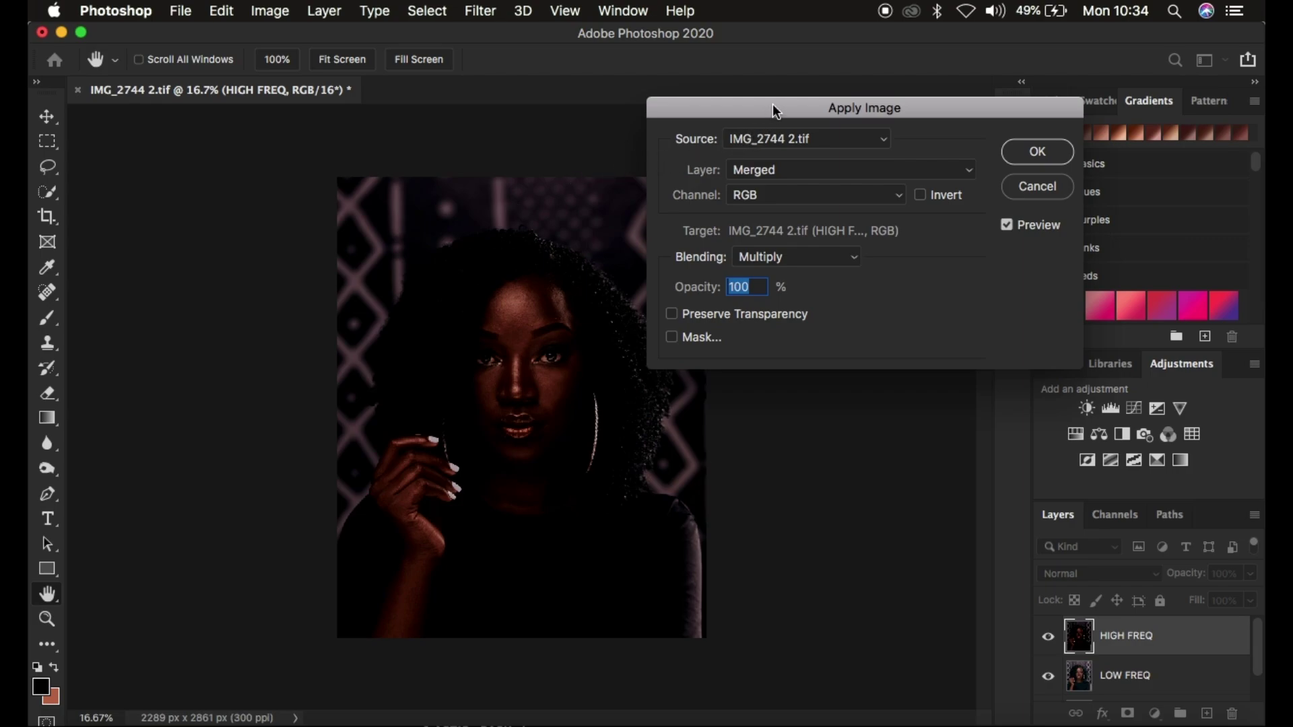
drag(774, 111, 759, 78)
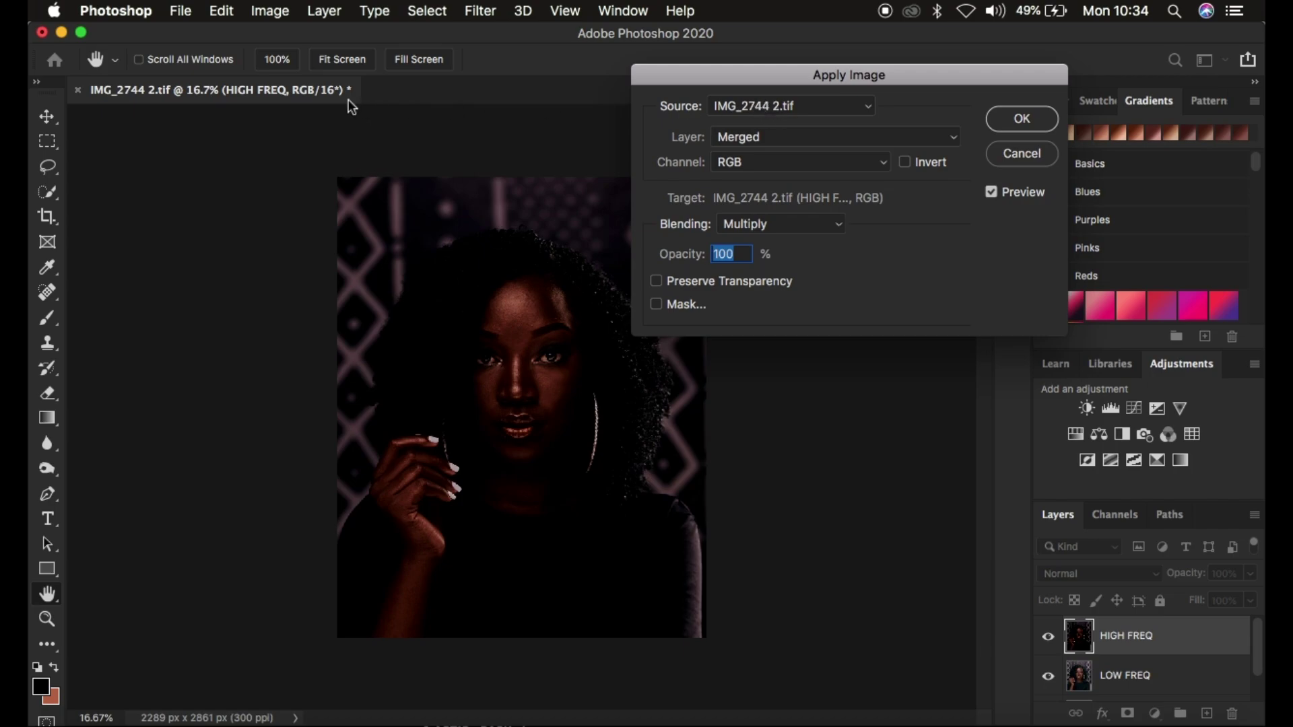
click(754, 140)
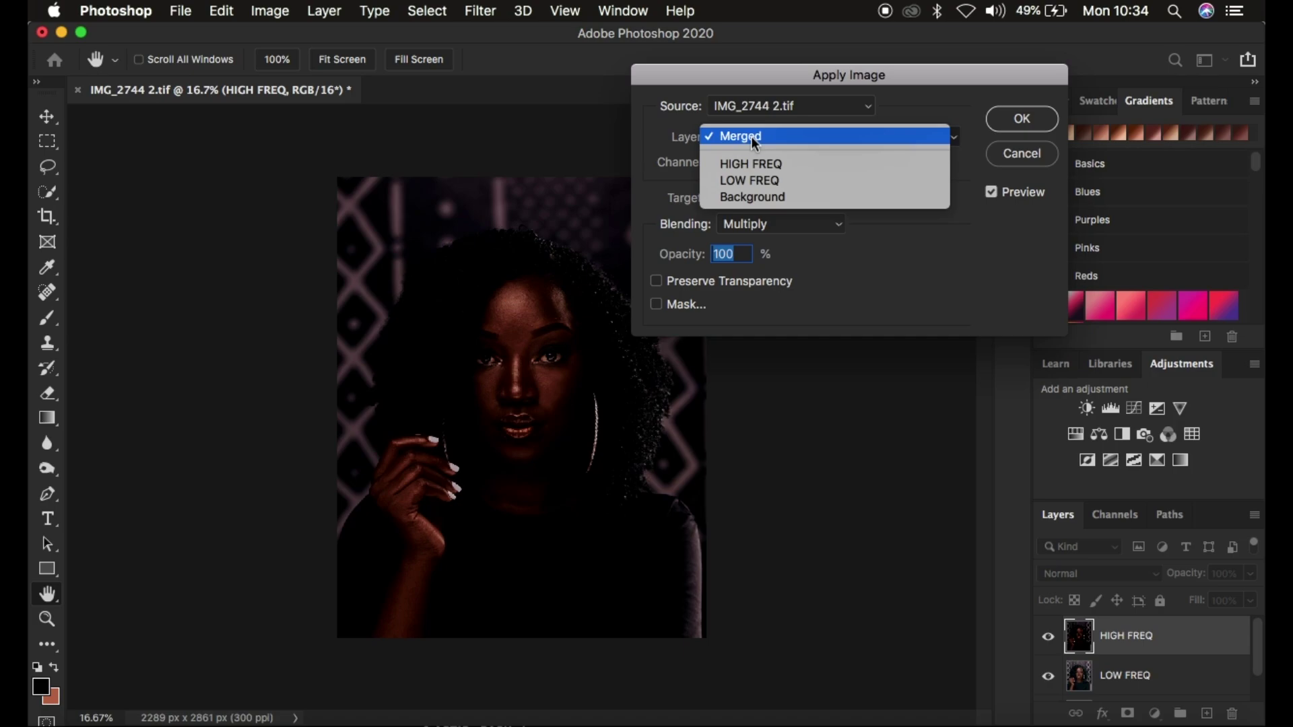
click(750, 181)
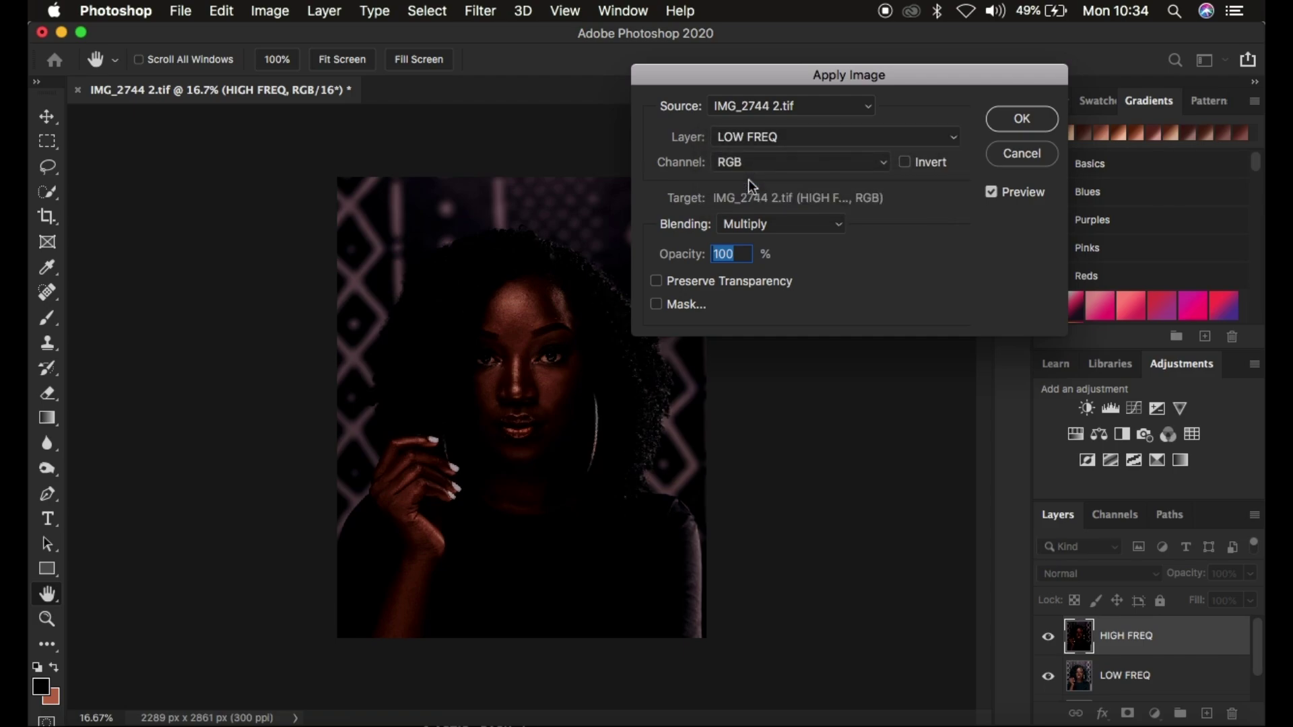
click(741, 164)
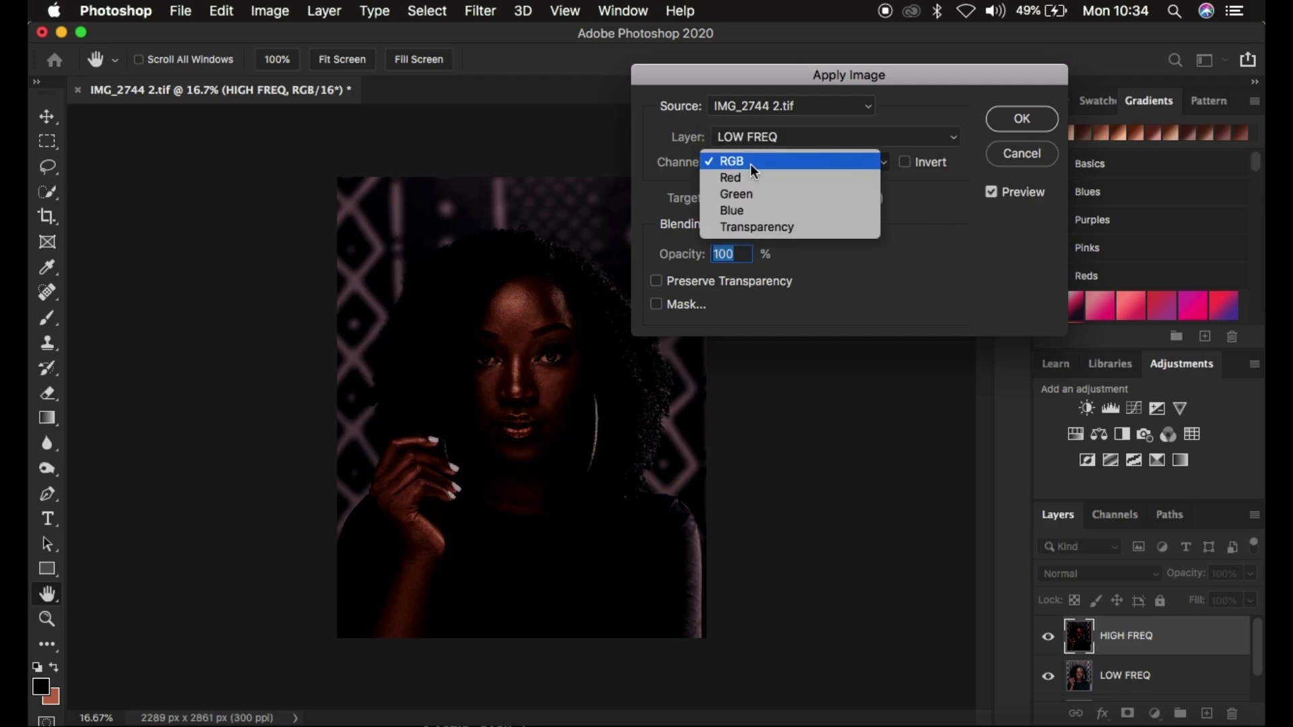
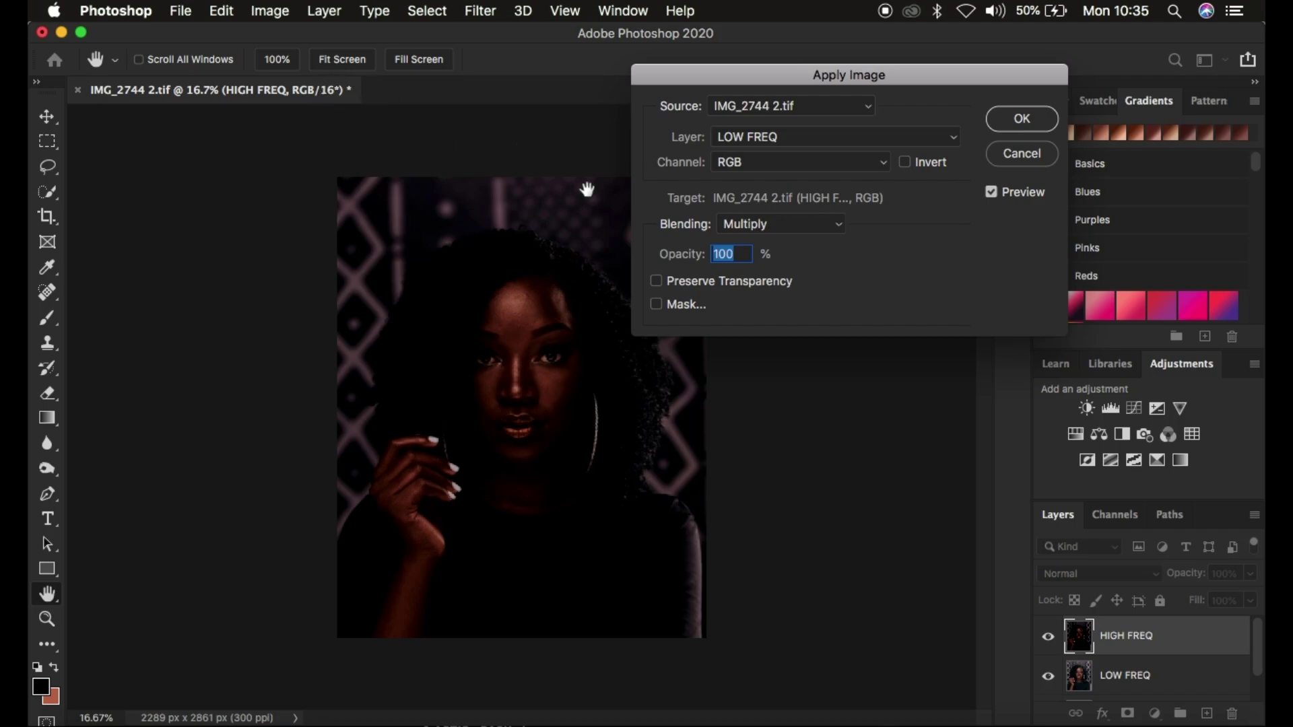
Try Subtract blending, switch to Add with the source inverted, scale 2 and offset 0, and apply the image to HIGH FREQ
click(739, 229)
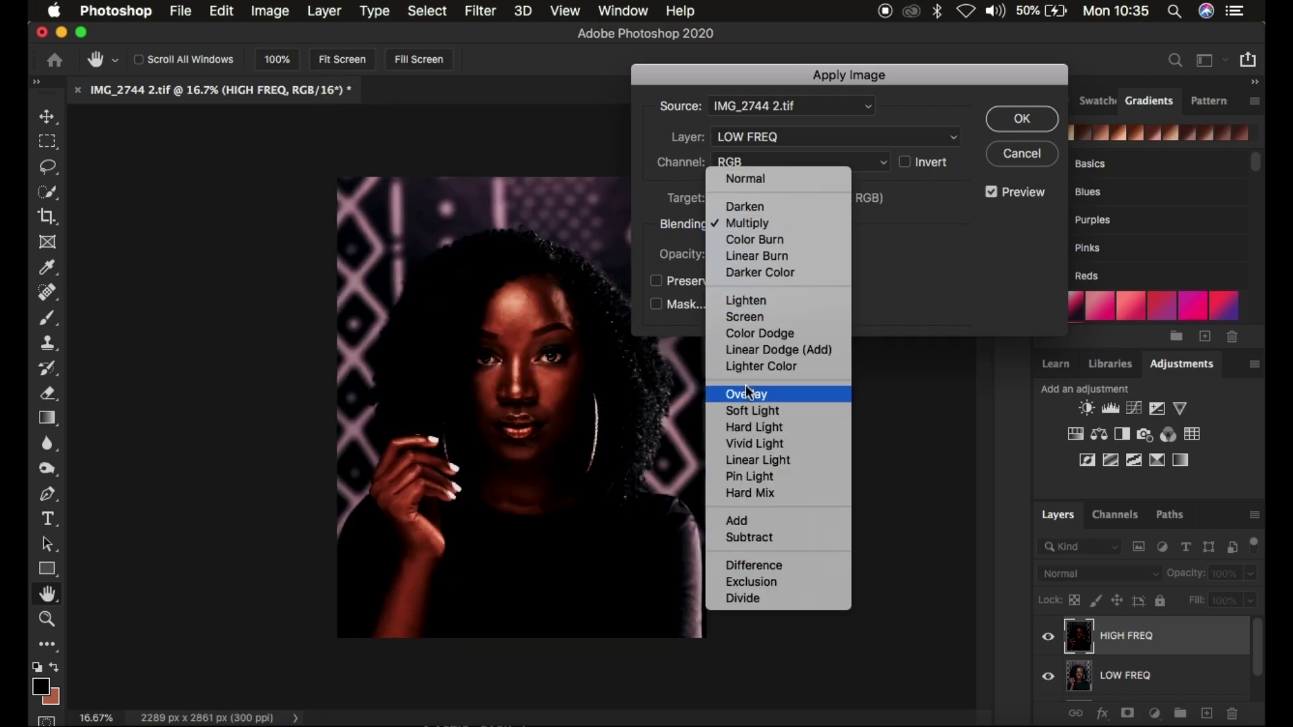
click(769, 539)
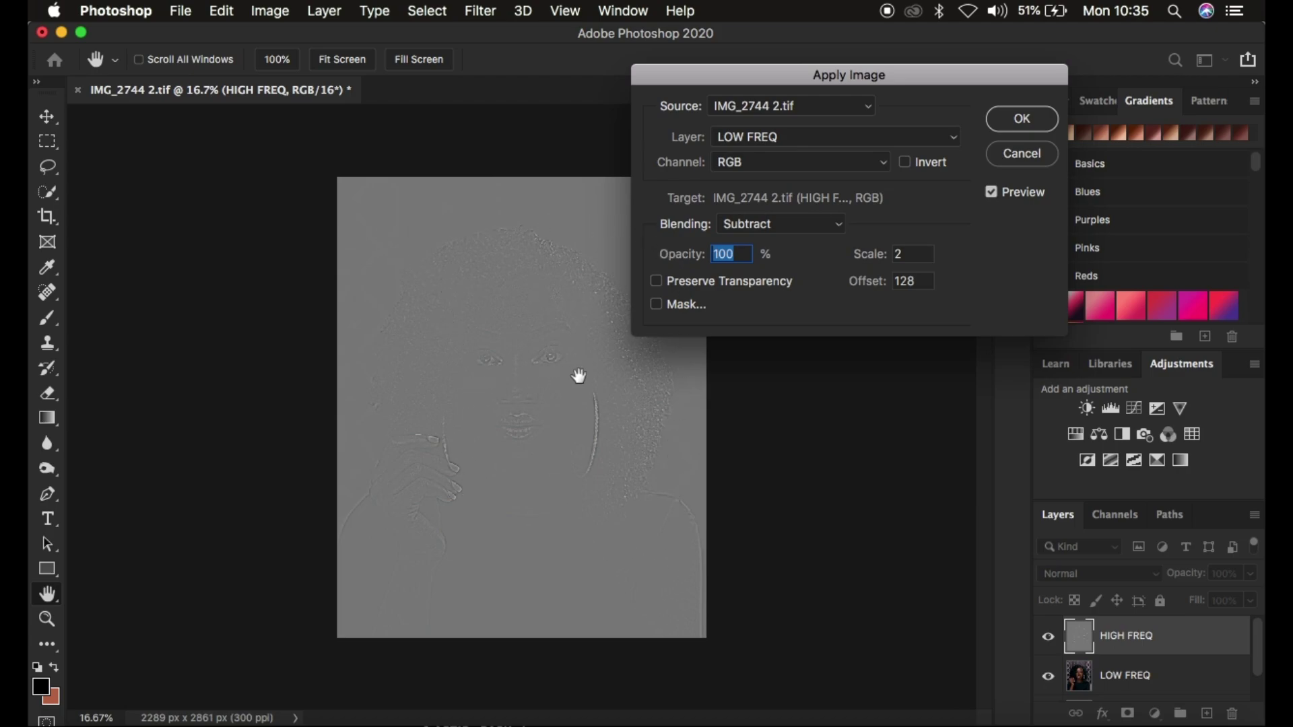
click(766, 229)
click(738, 206)
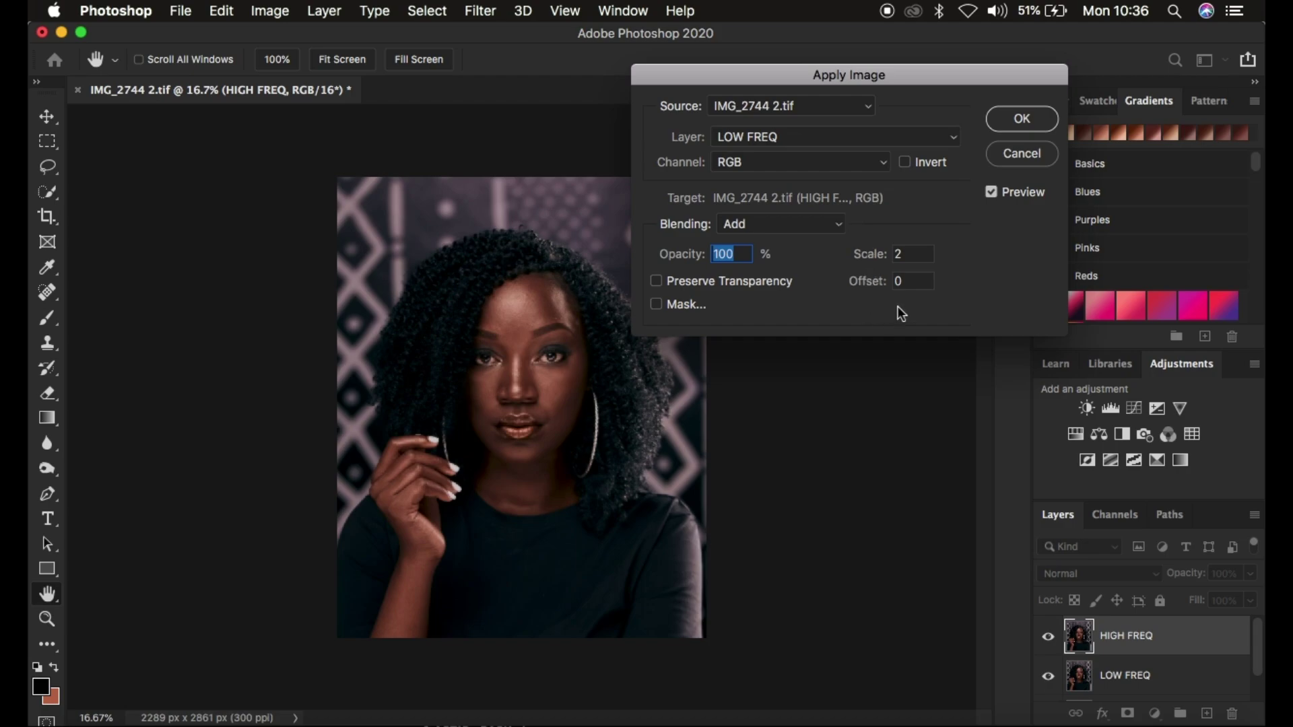
click(906, 162)
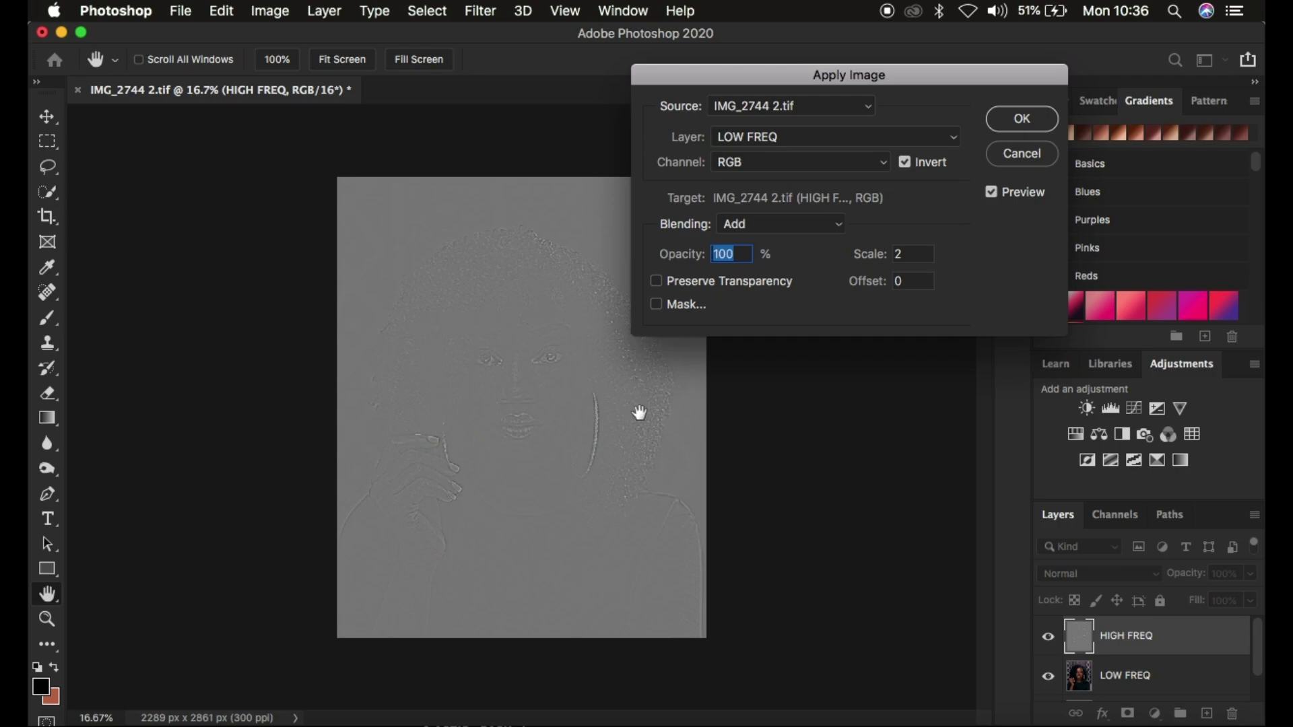
click(1011, 119)
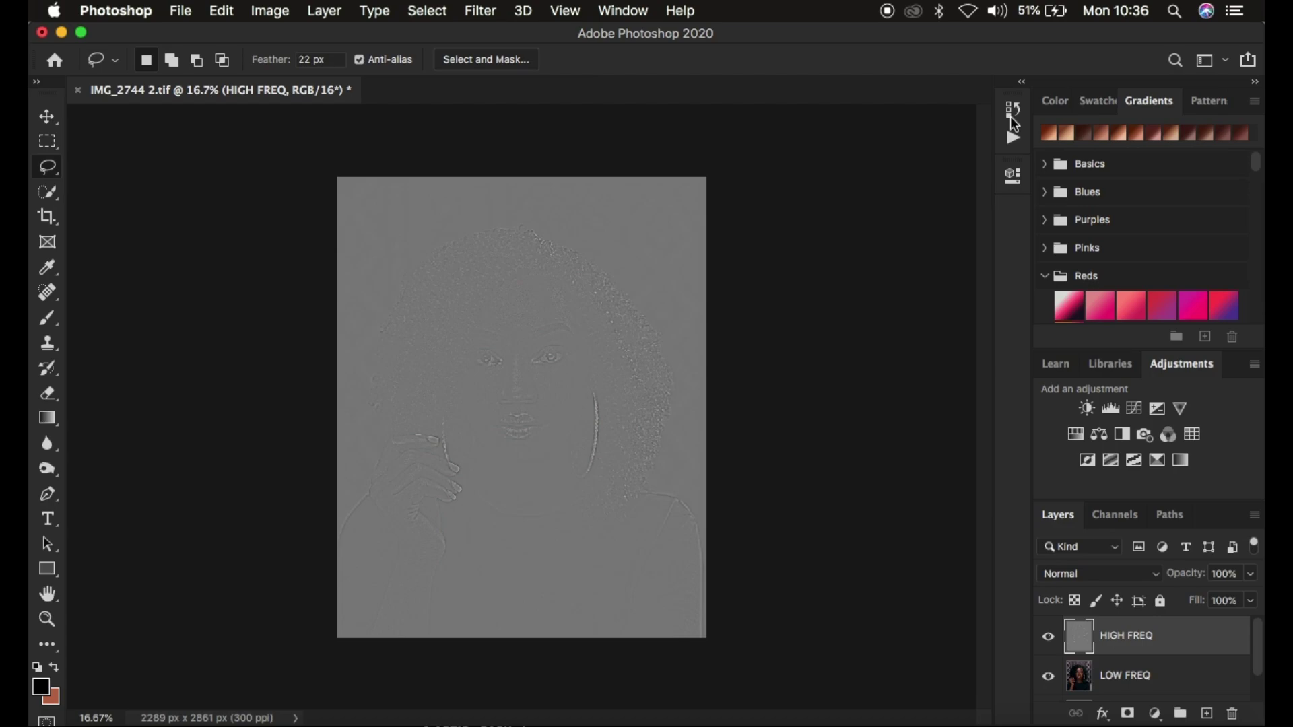
Change the HIGH FREQ layer's blend mode to Linear Light
click(1072, 576)
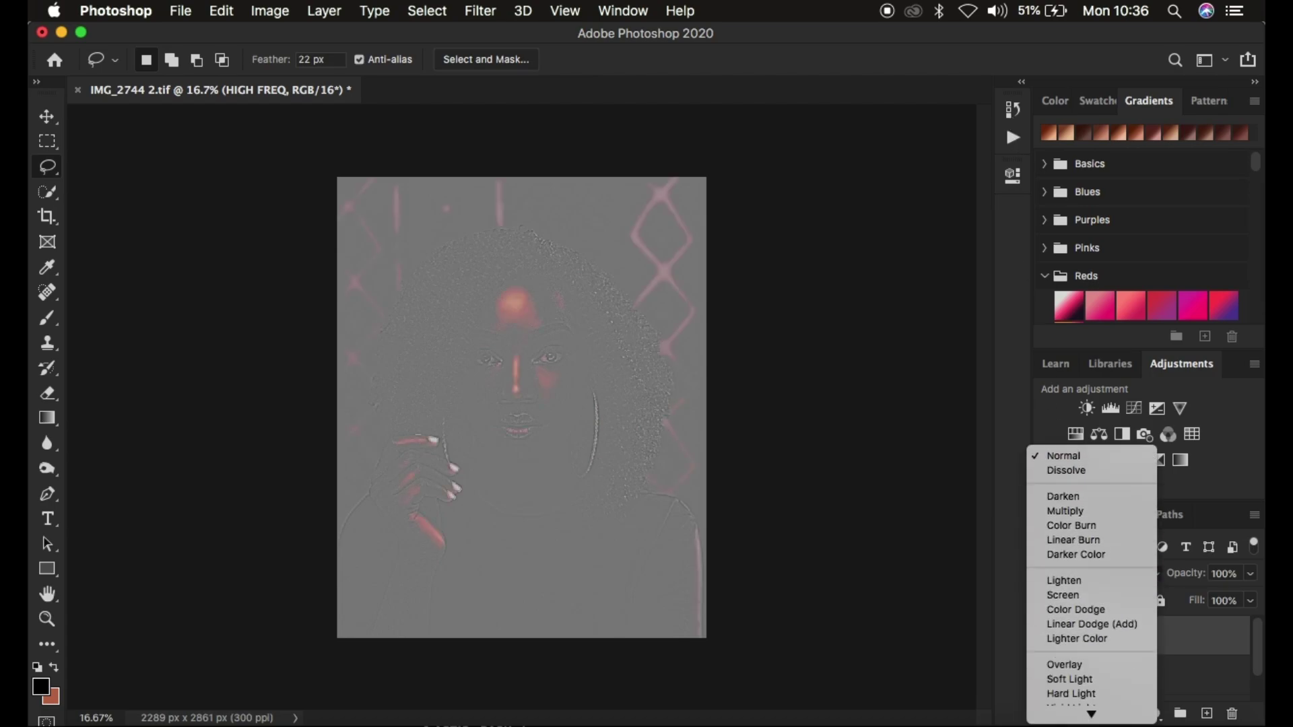
scroll(1078, 566, down, 3)
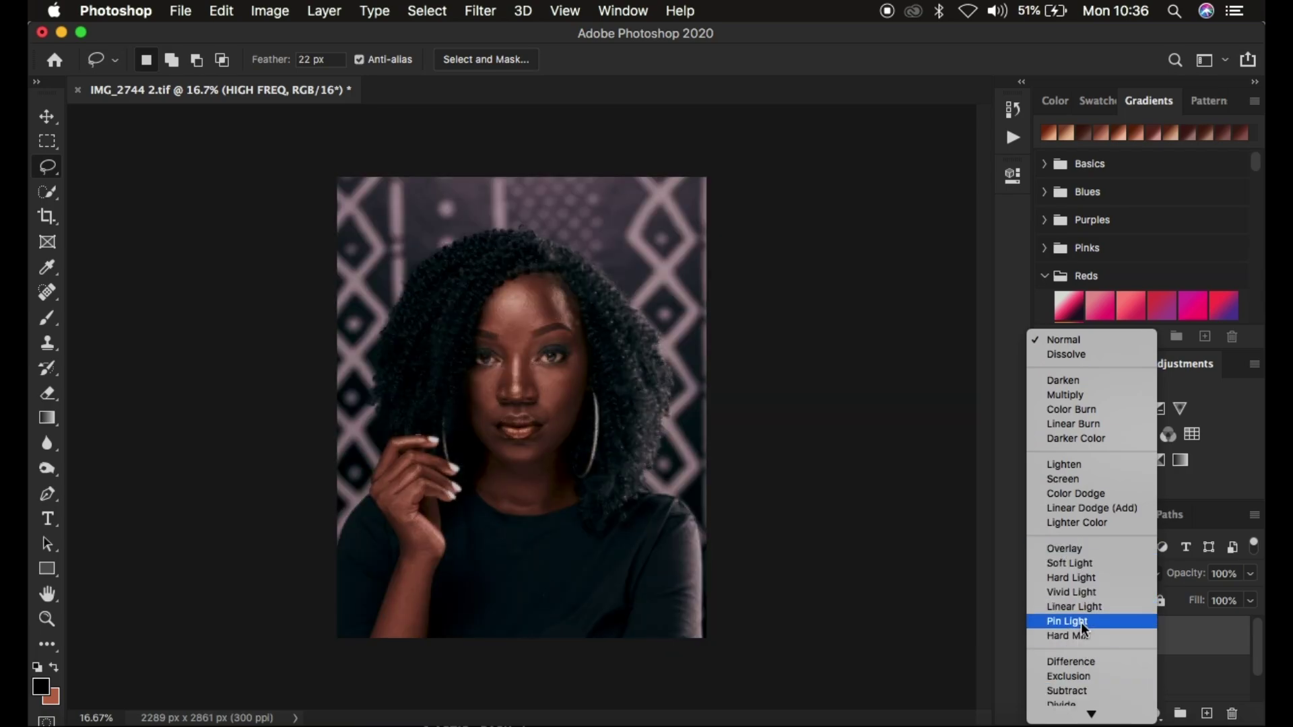
click(1080, 608)
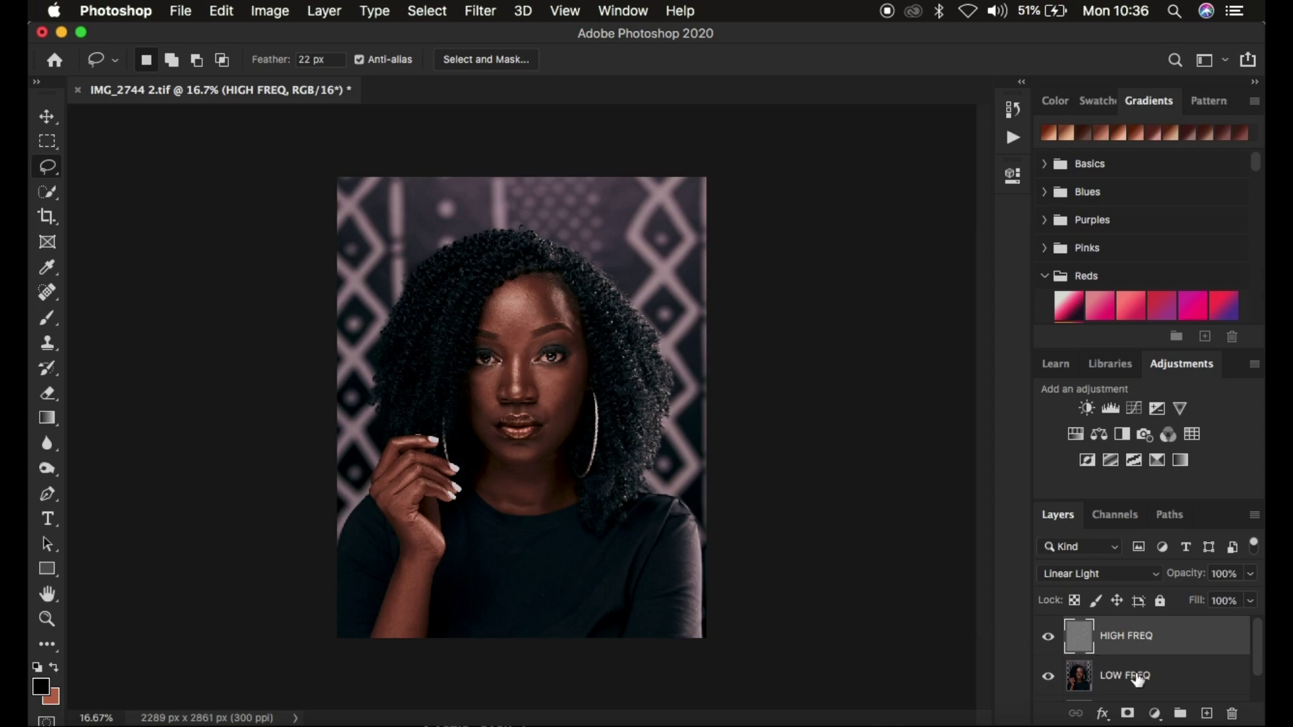
Group the HIGH FREQ and LOW FREQ layers and rename the group "freq sep"
shift+click(1191, 678)
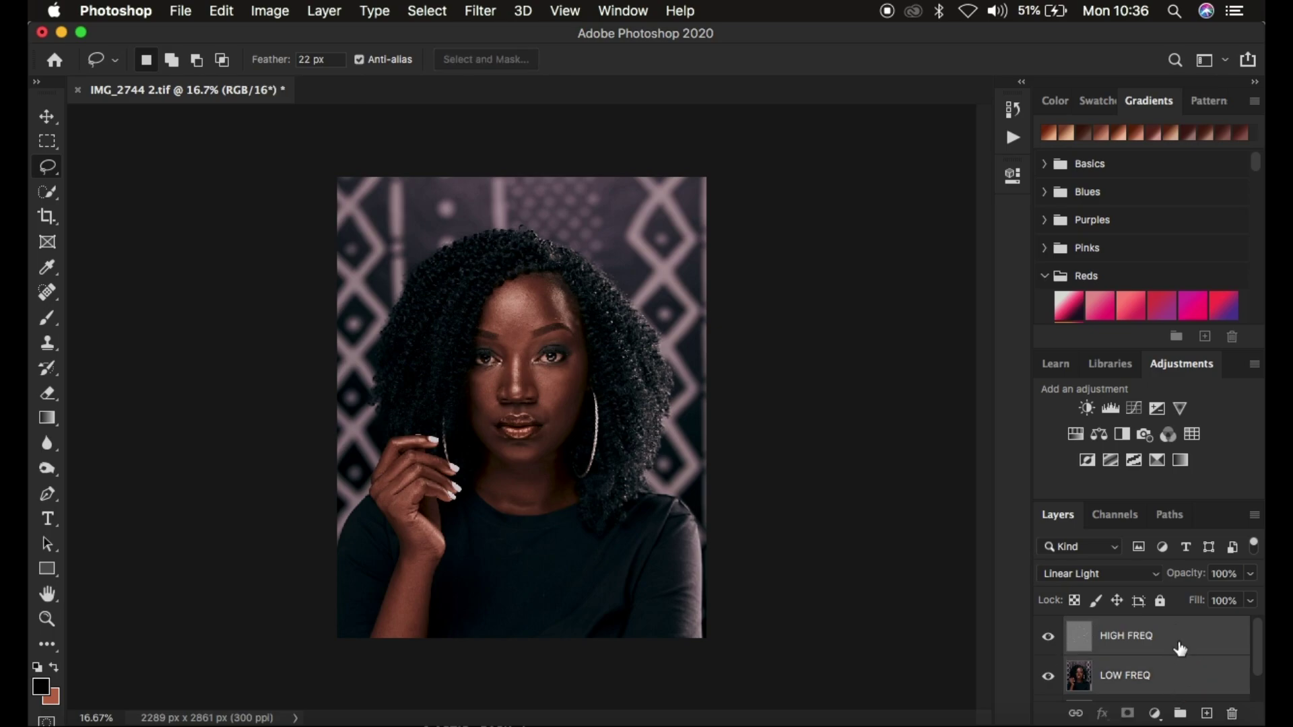
drag(1209, 637, 1180, 714)
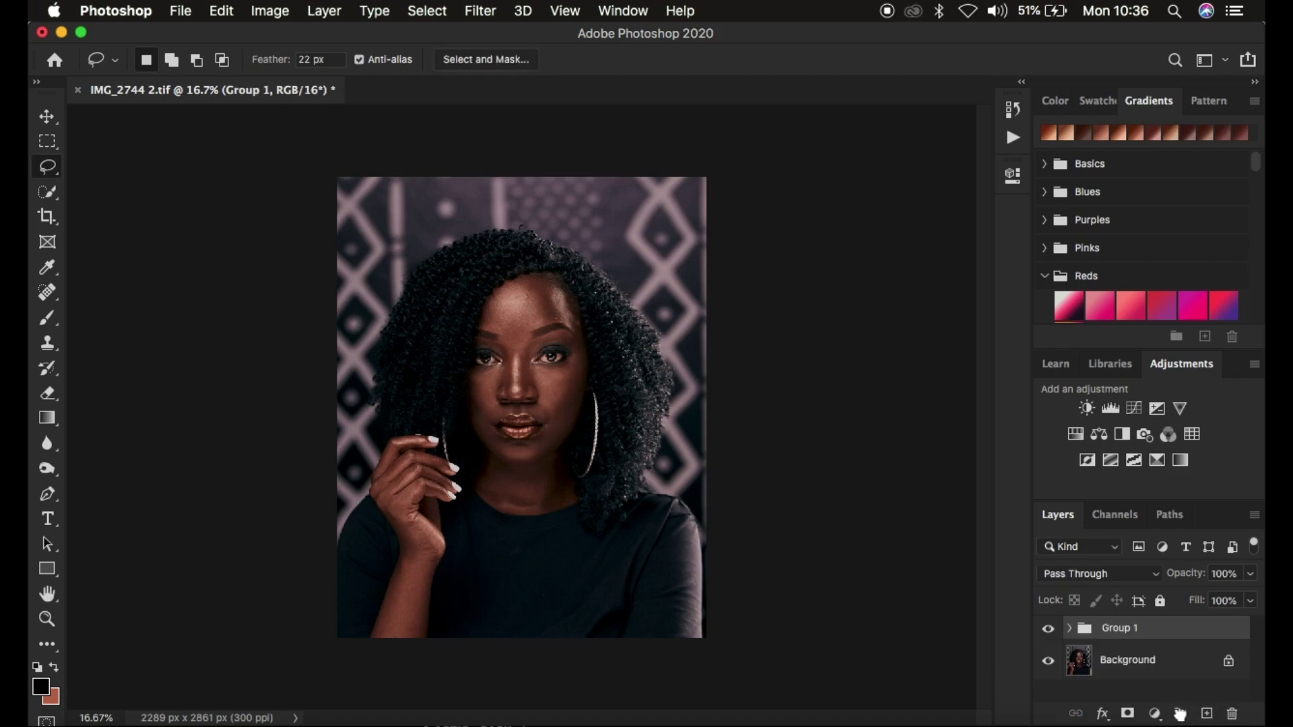
double_click(1136, 629)
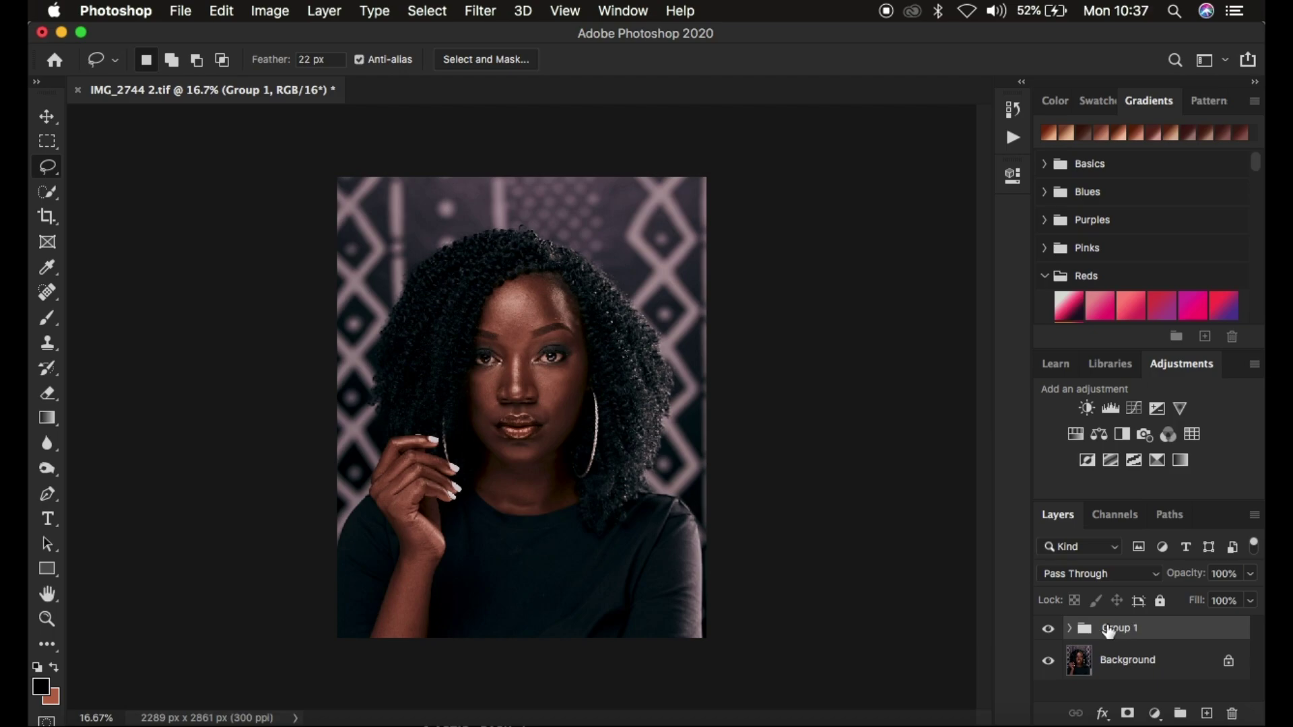
text(treq sep)
key(Return)
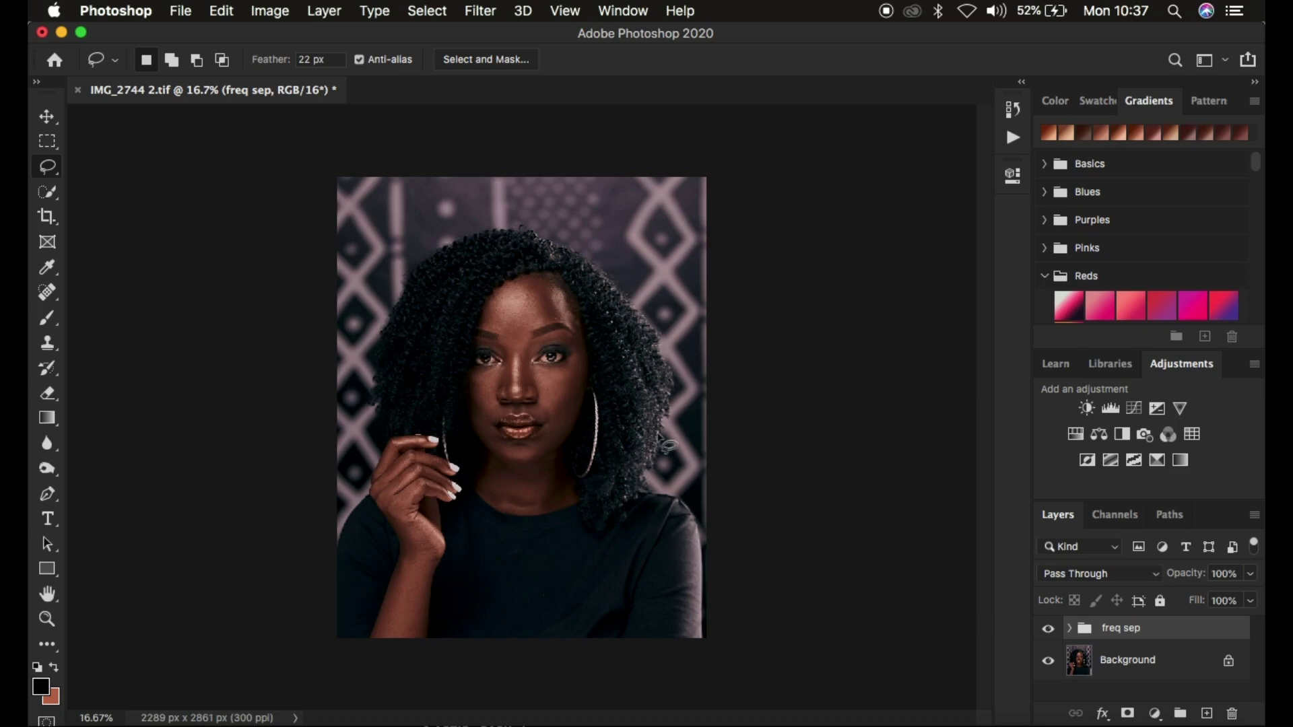
Compare the portrait with and without the freq sep group, and check the layers inside the group
click(1048, 661)
click(1048, 661)
click(1048, 629)
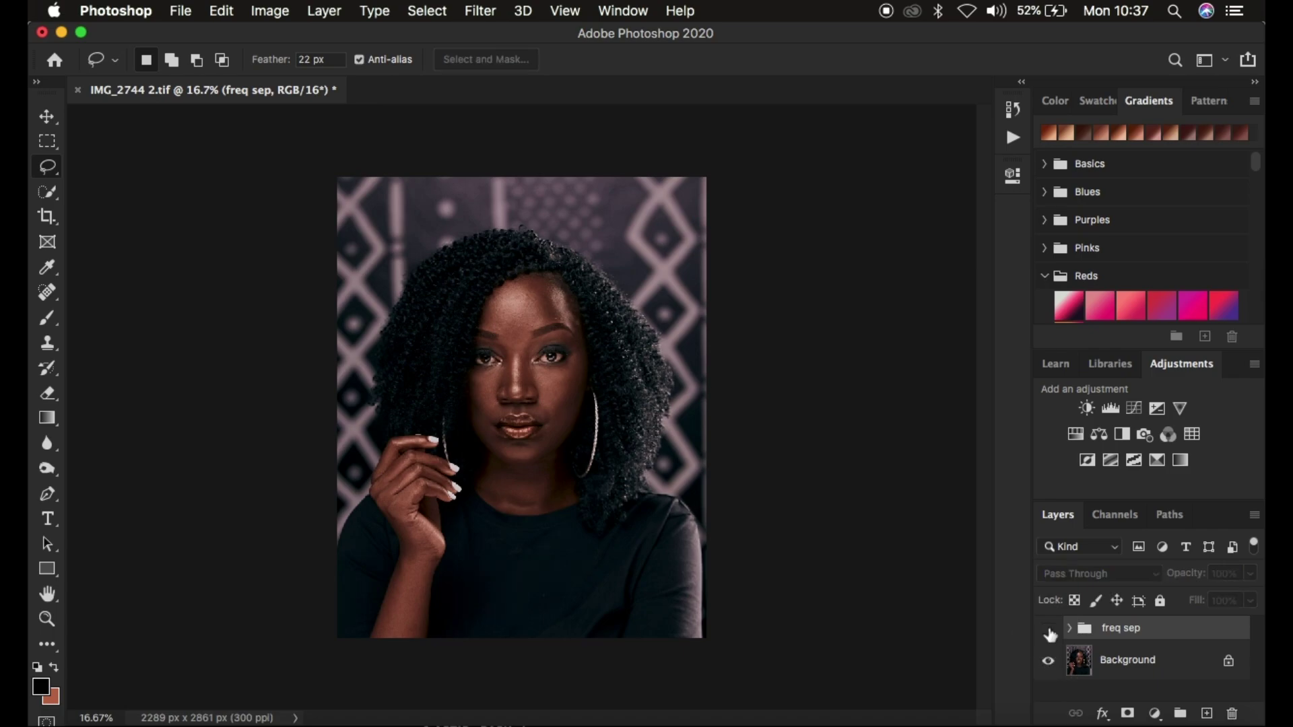
click(1048, 629)
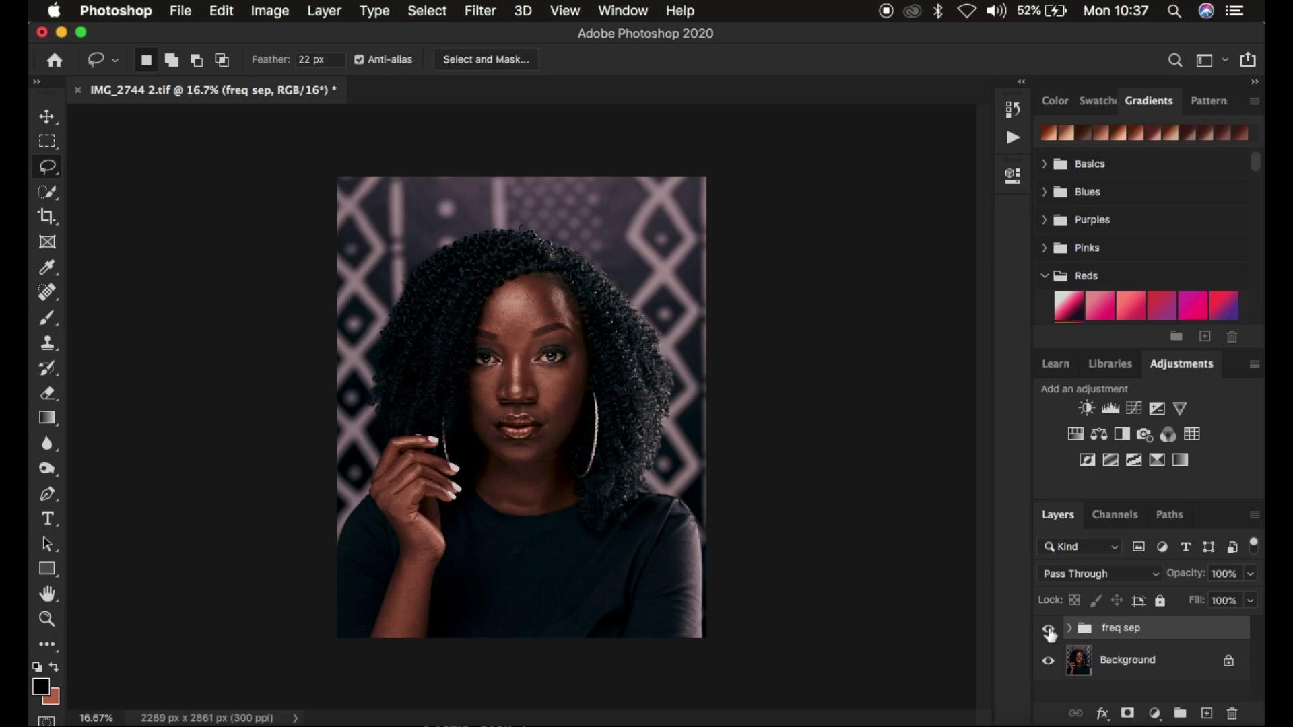
click(1070, 629)
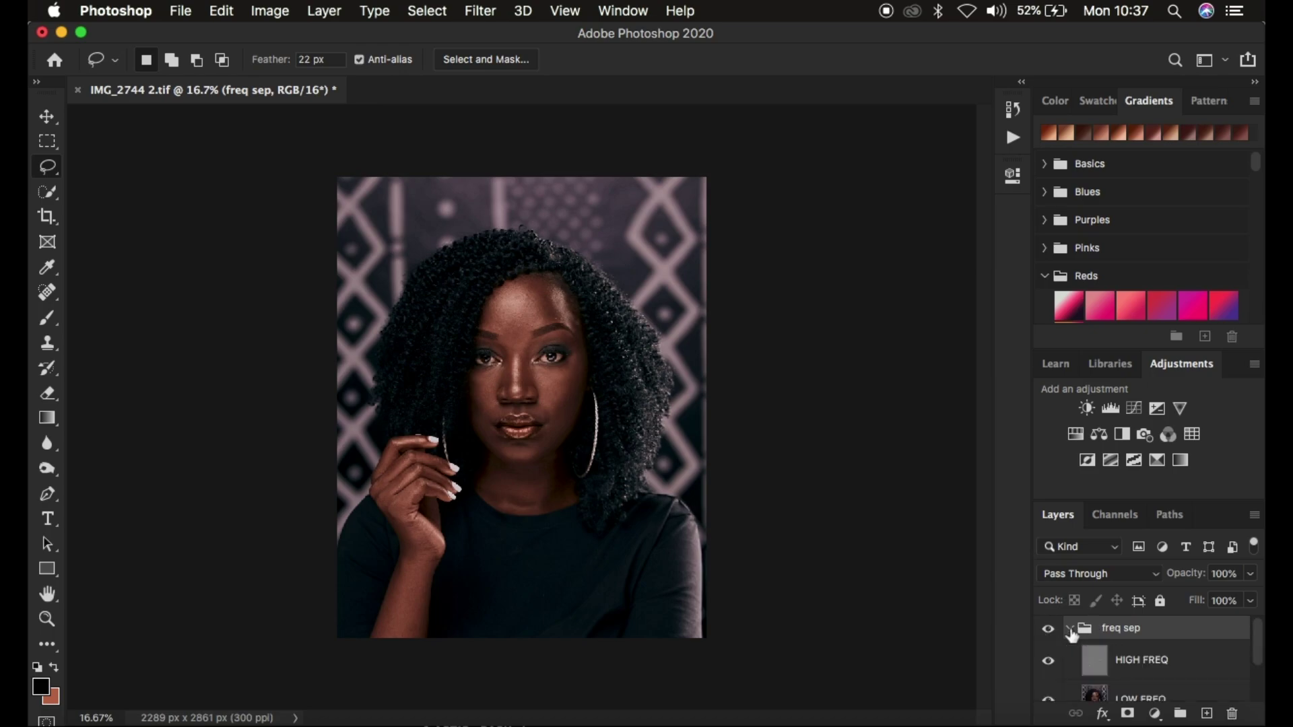
scroll(1180, 665, down, 2)
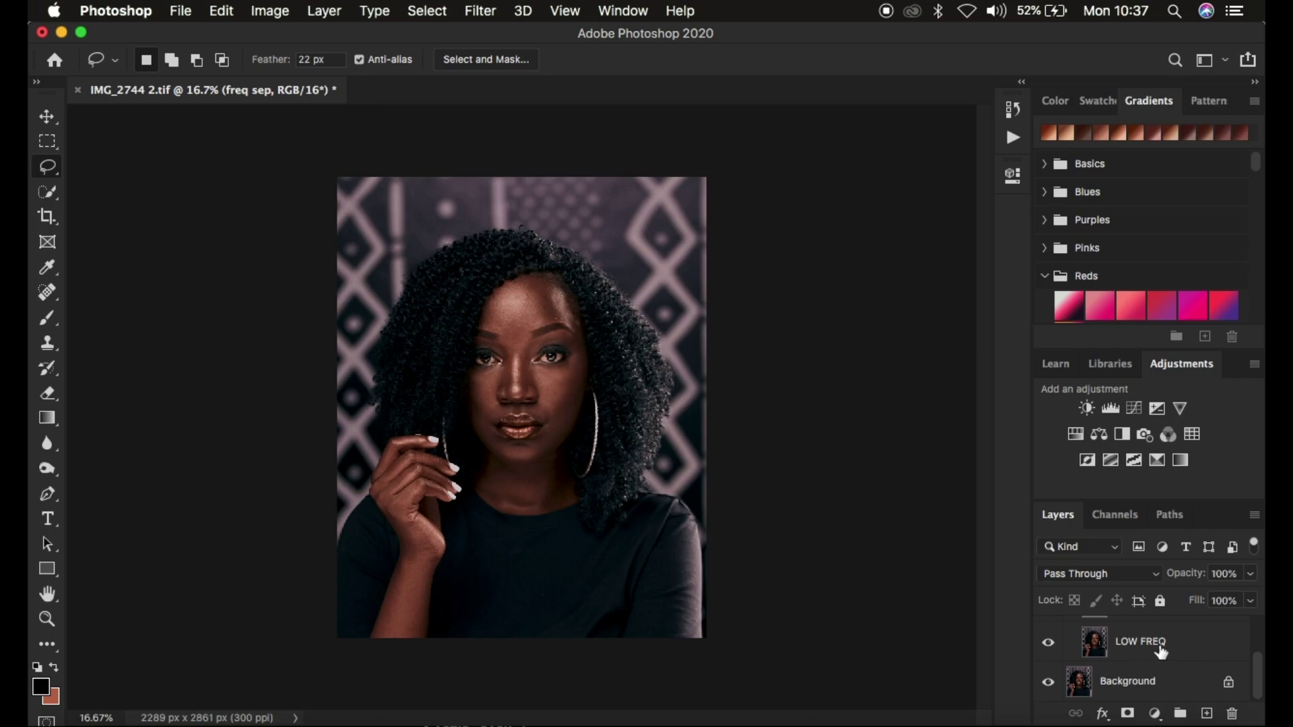
scroll(1147, 650, up, 2)
click(1074, 628)
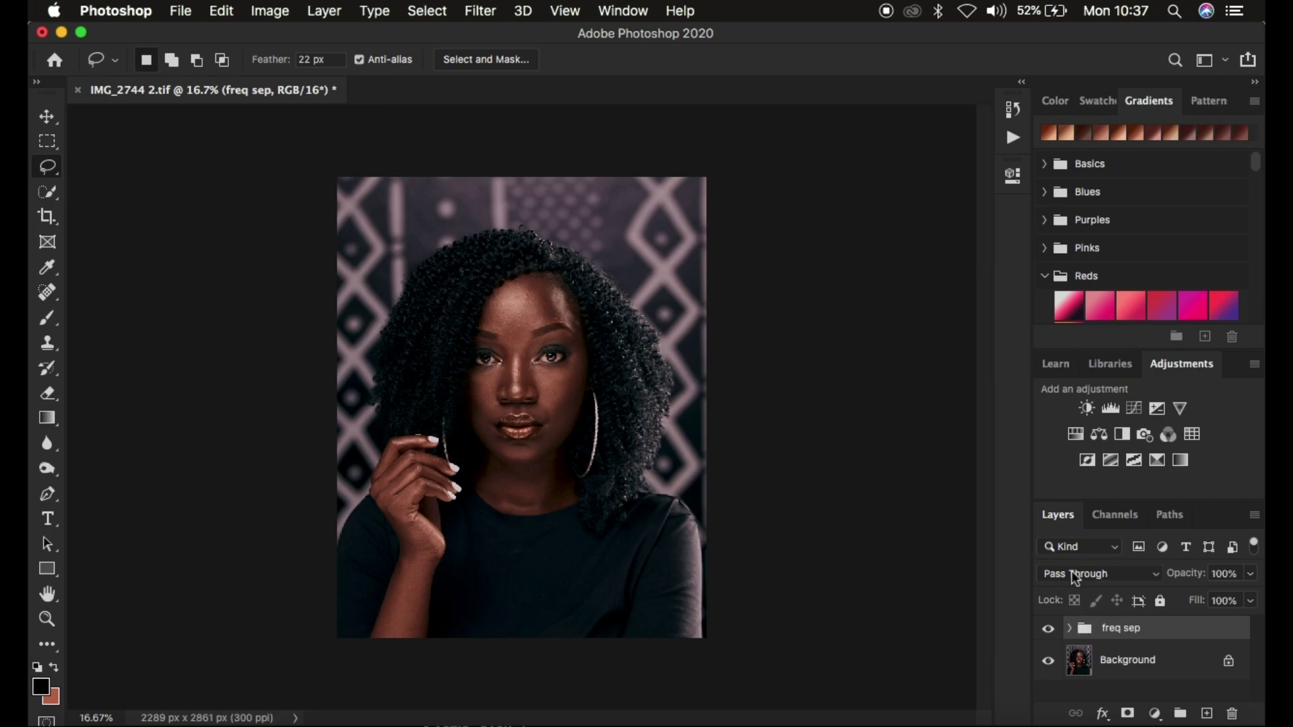
Expand the freq sep group, select the LOW FREQ layer and hide HIGH FREQ
click(1070, 629)
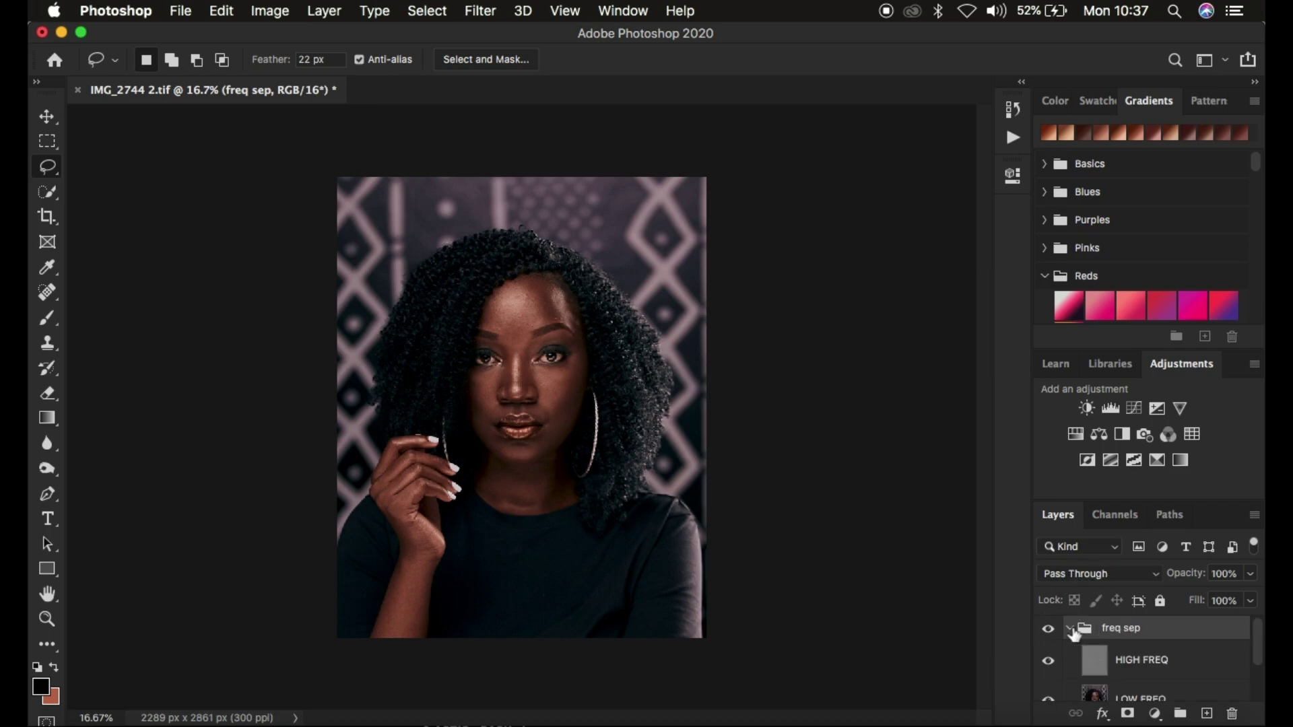
click(1144, 695)
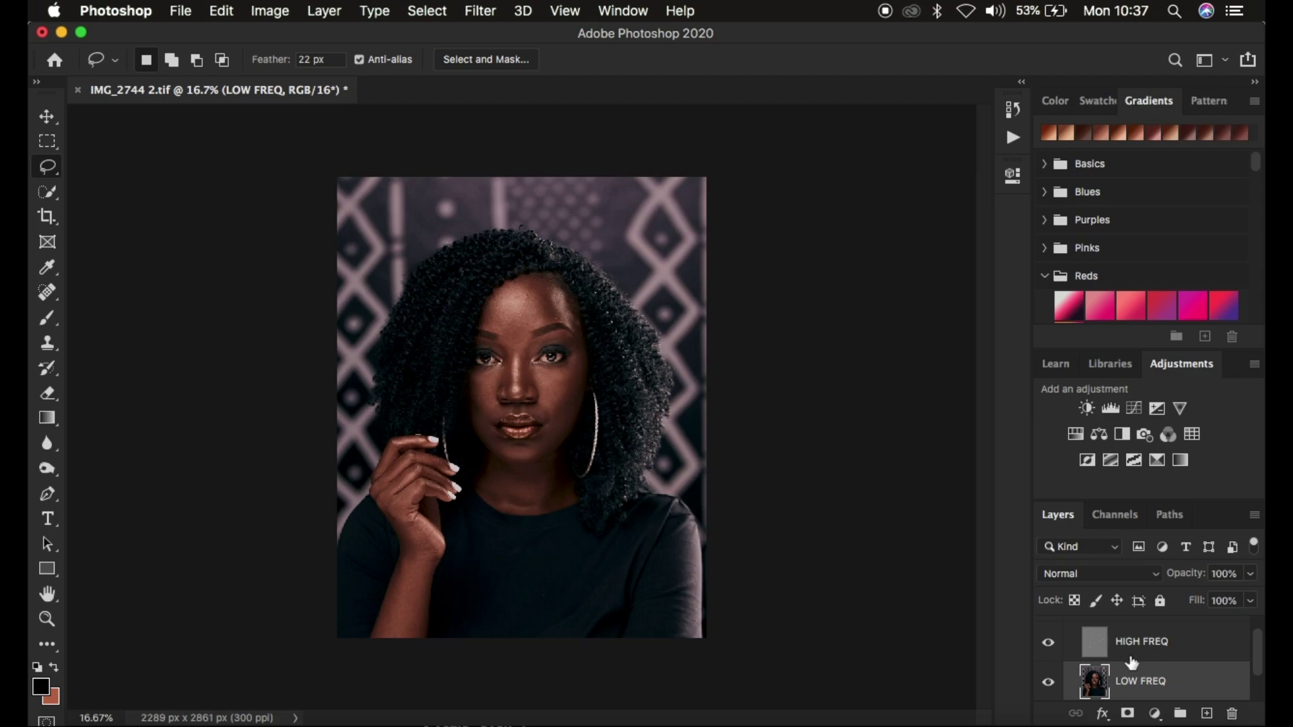
click(1052, 645)
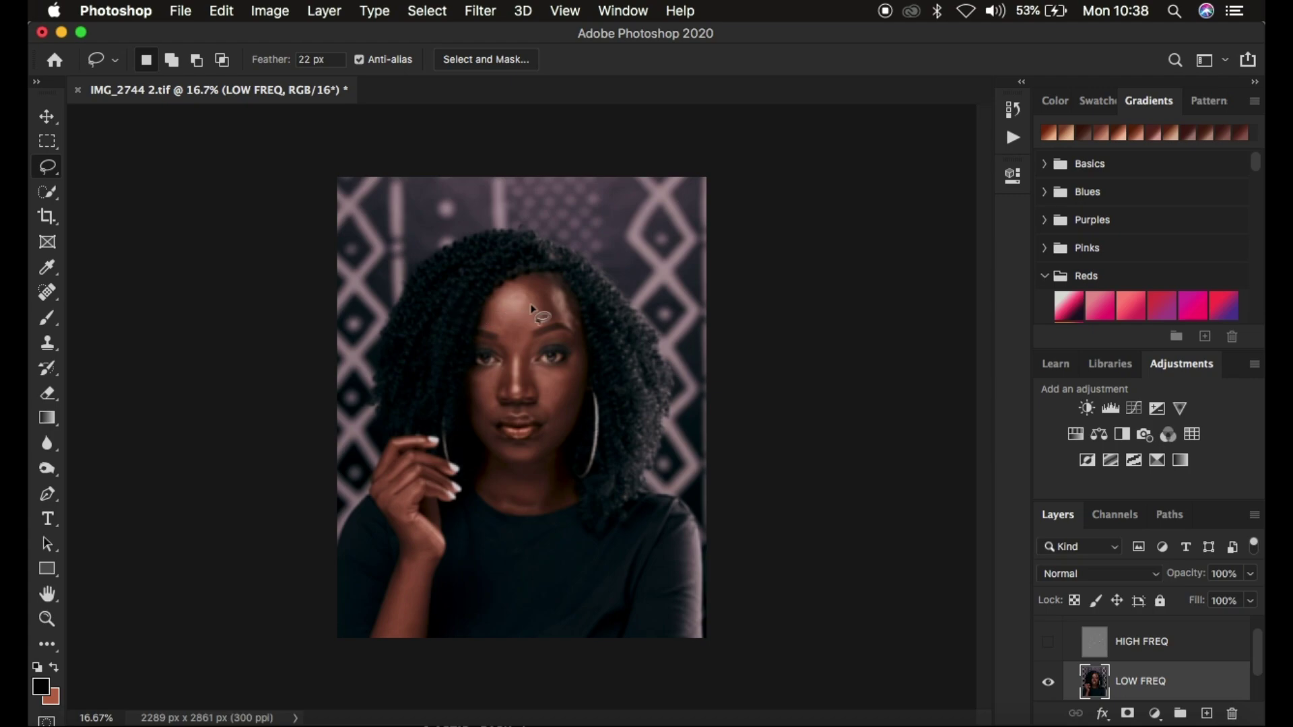
Switch from the Brush to the Mixer Brush tool for blending the LOW FREQ layer
click(47, 320)
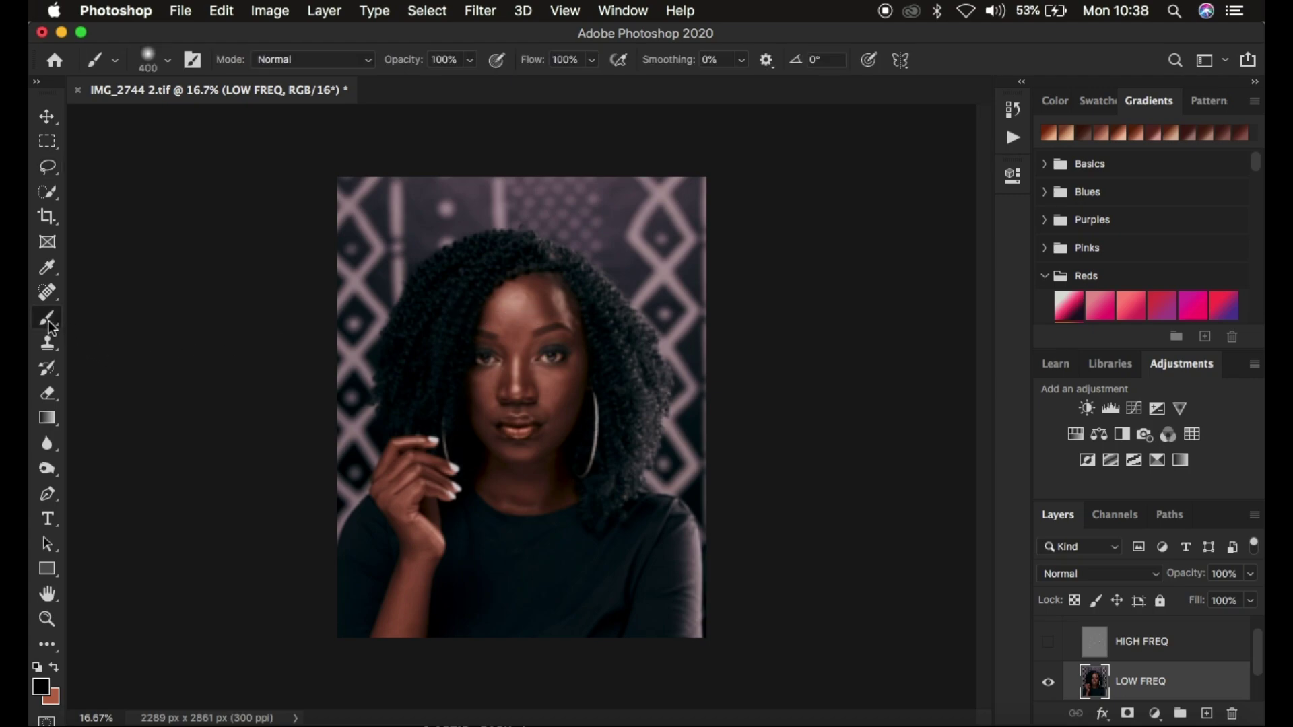
right_click(48, 321)
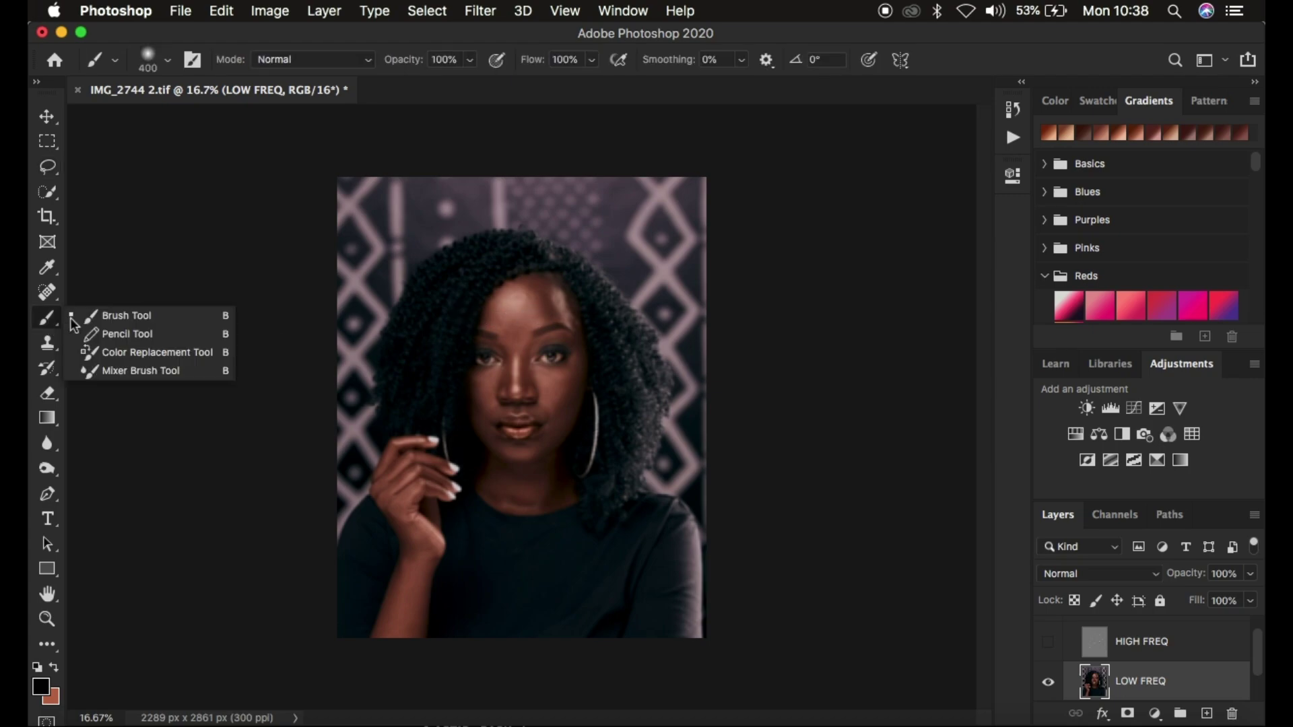
click(150, 376)
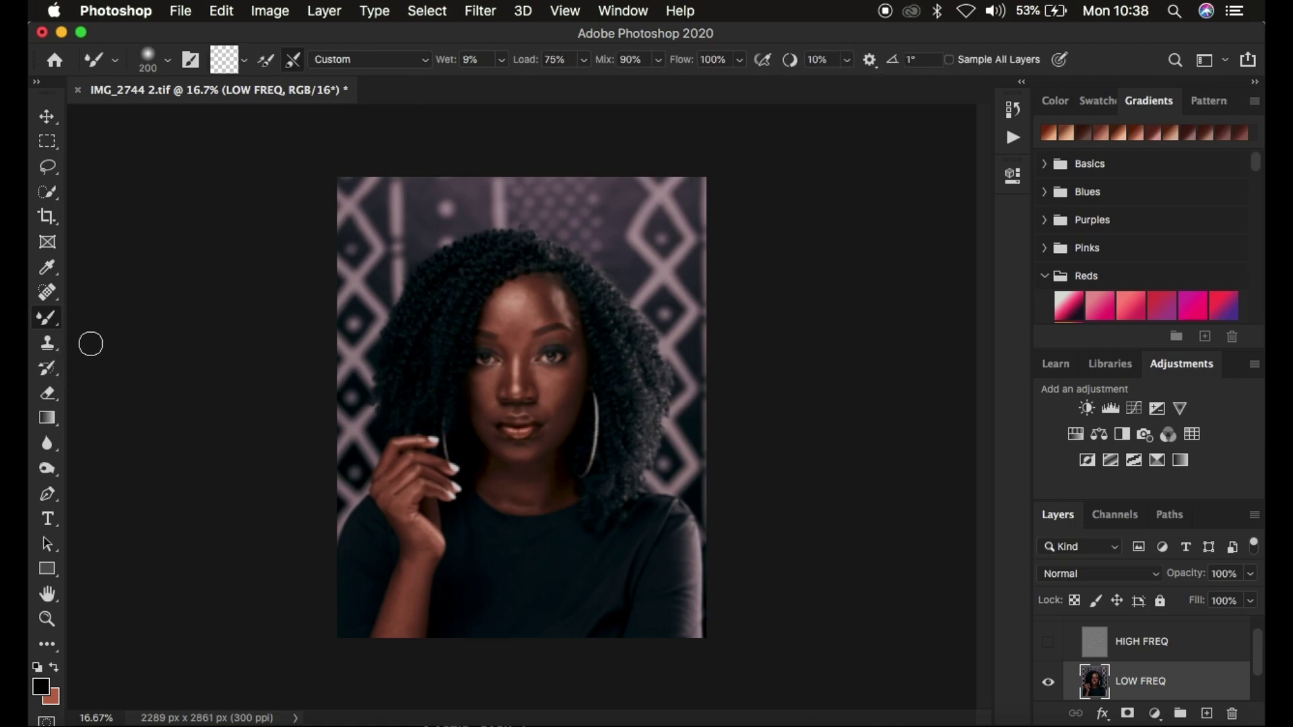
right_click(43, 316)
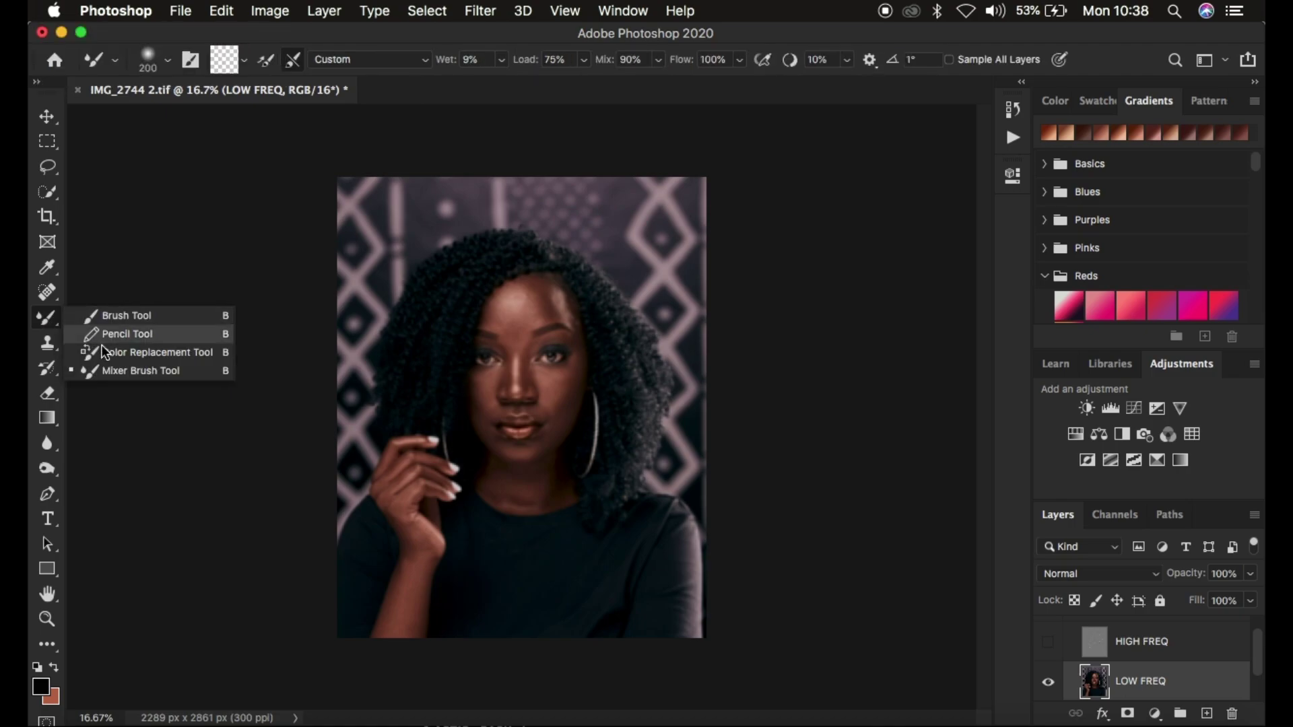
click(106, 370)
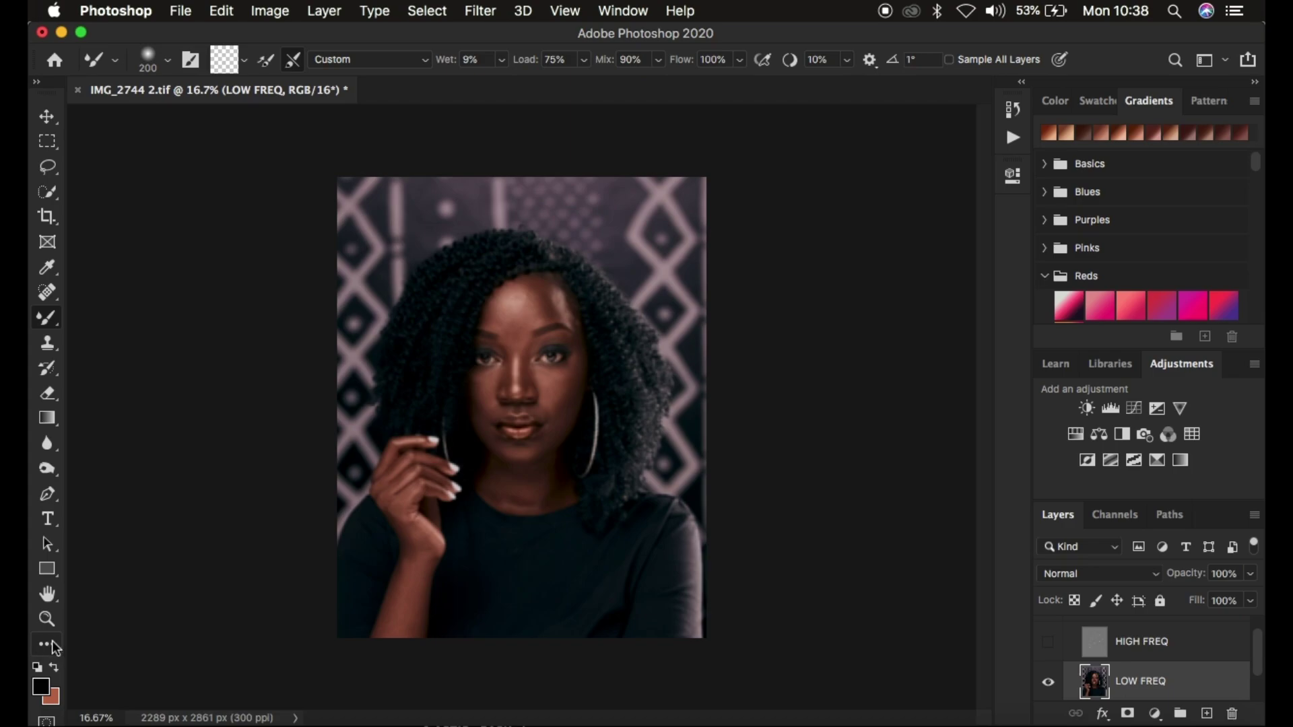
right_click(48, 321)
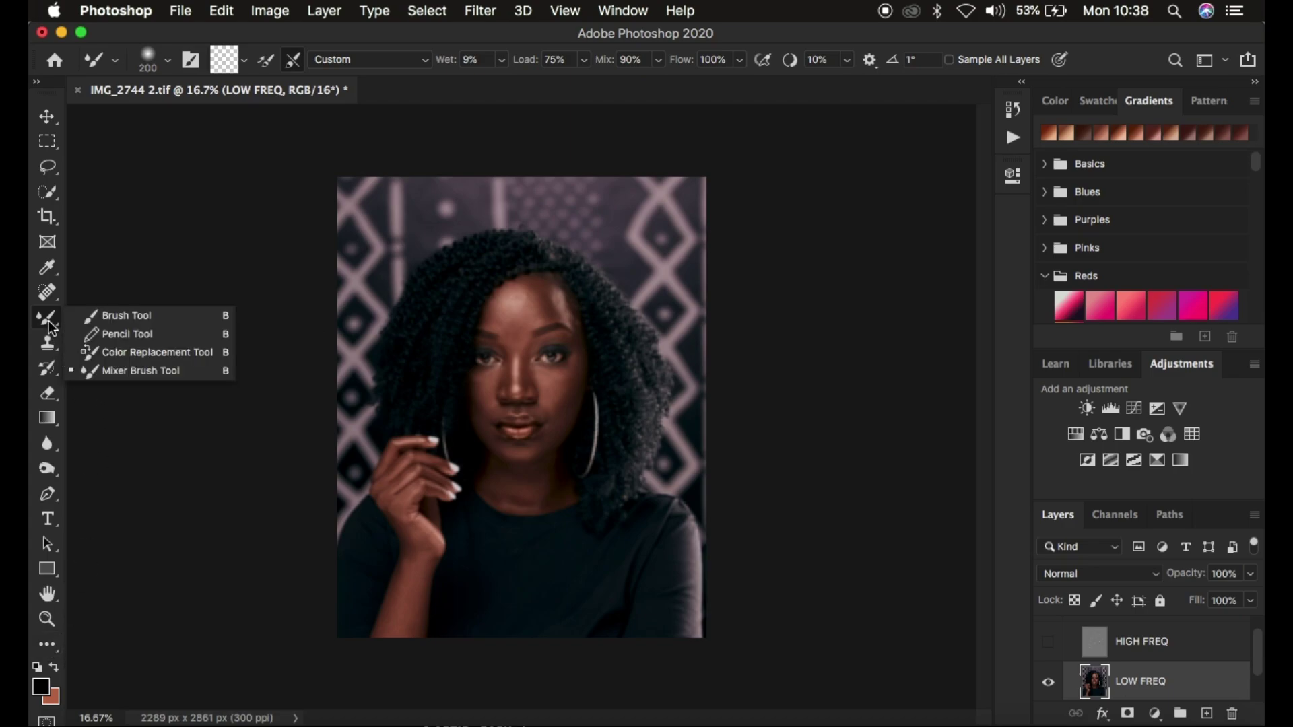
click(113, 372)
click(171, 550)
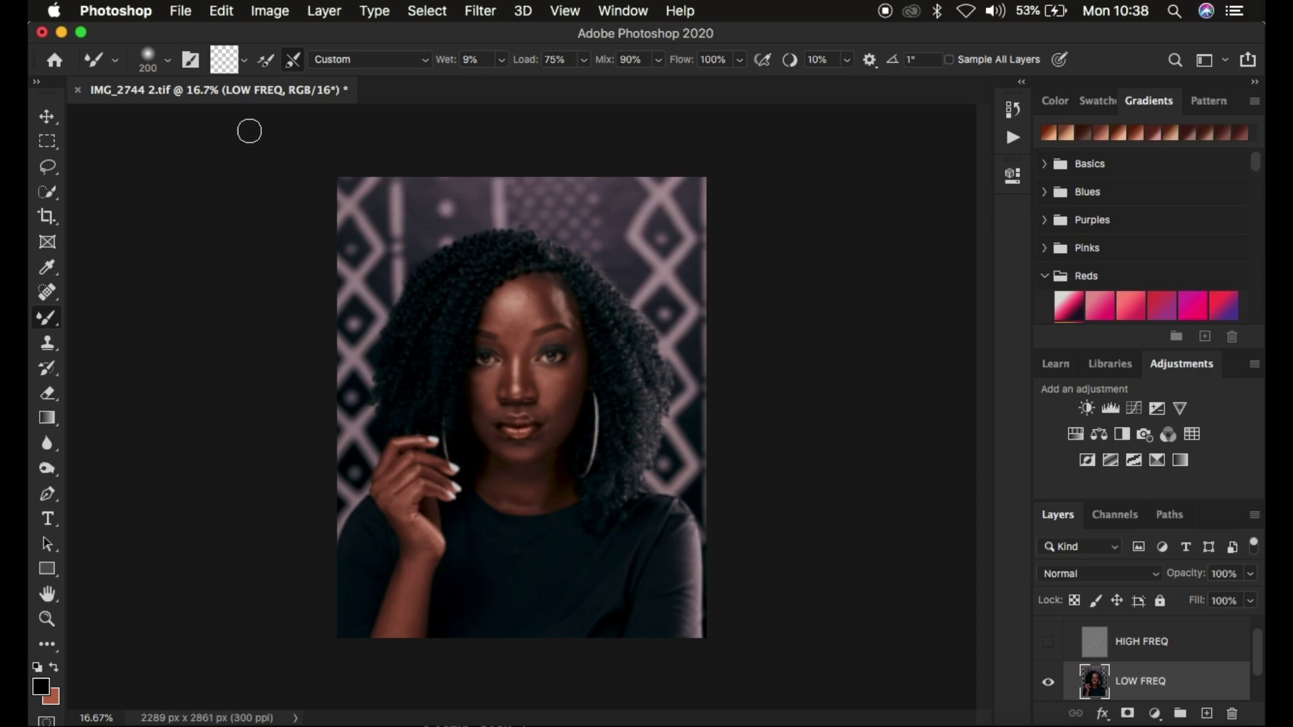
Check the Mixer Brush's tip size and hardness, and clean the brush of any loaded colour
click(168, 60)
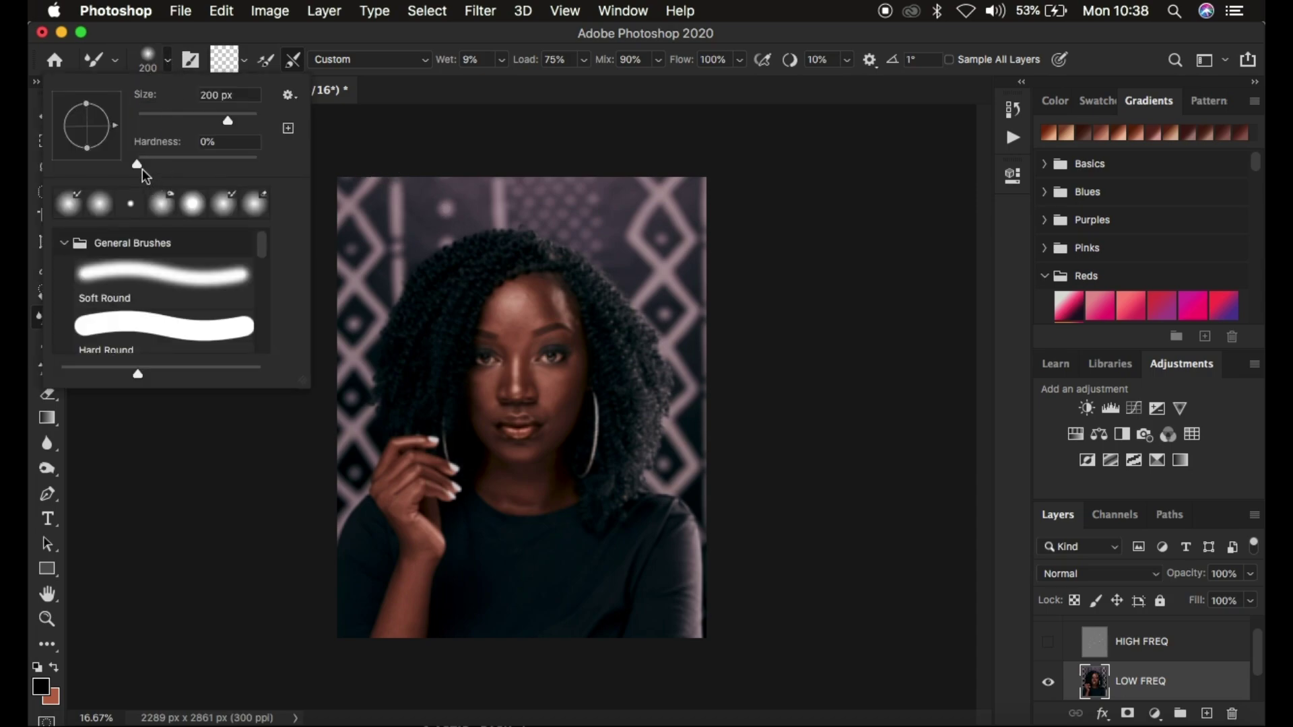
click(169, 62)
click(245, 60)
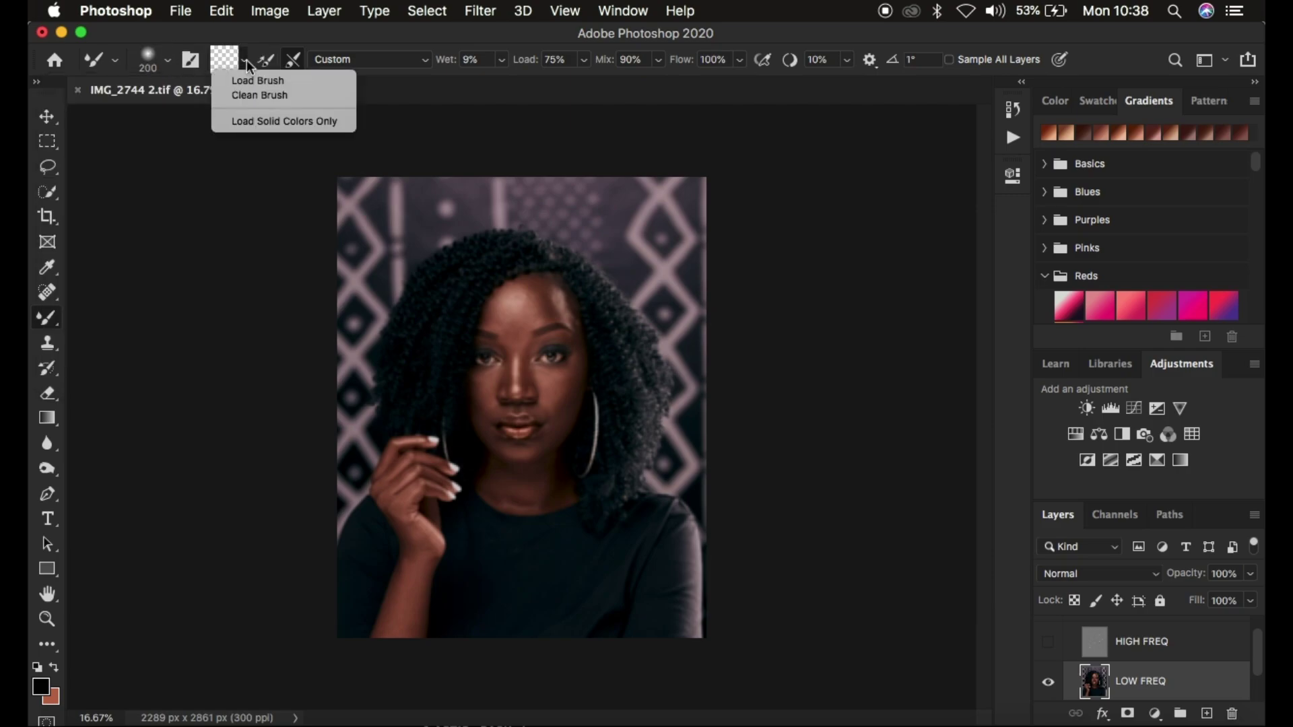
click(251, 96)
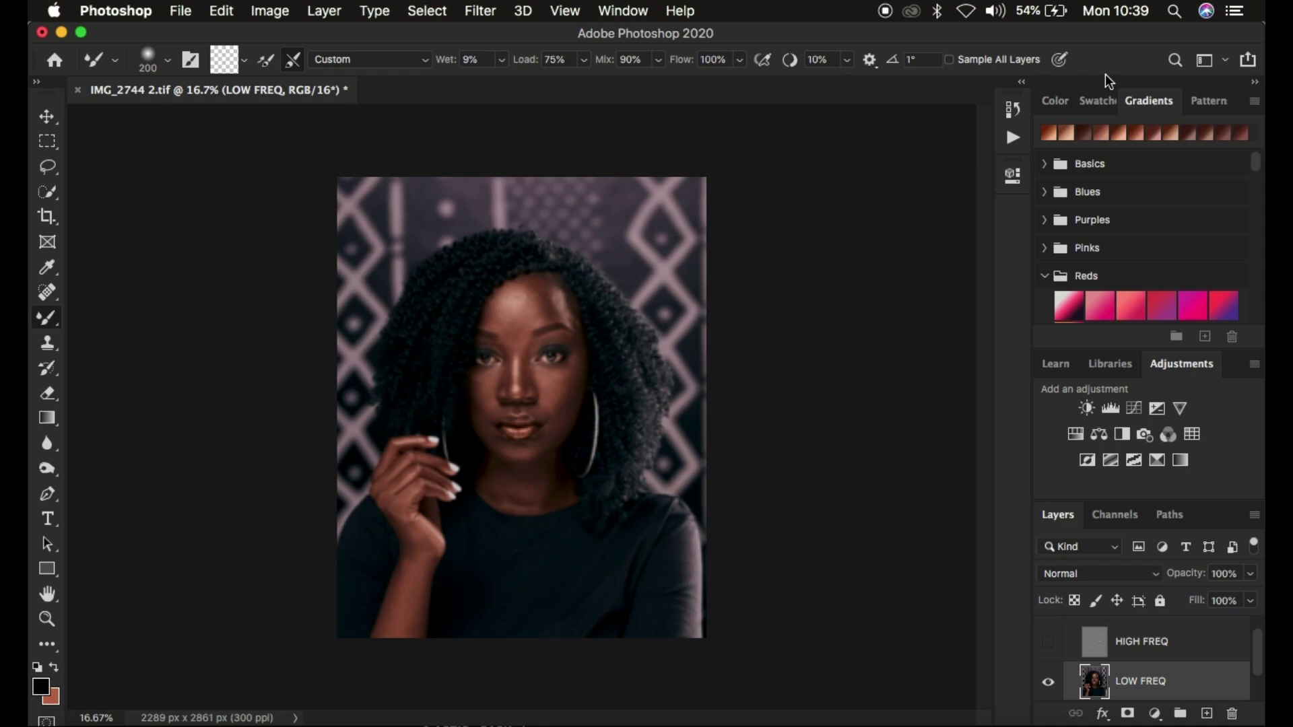
click(949, 60)
Reduce the brush size to 150 px and examine the blurred skin tones of the face up close
key(super+plus)
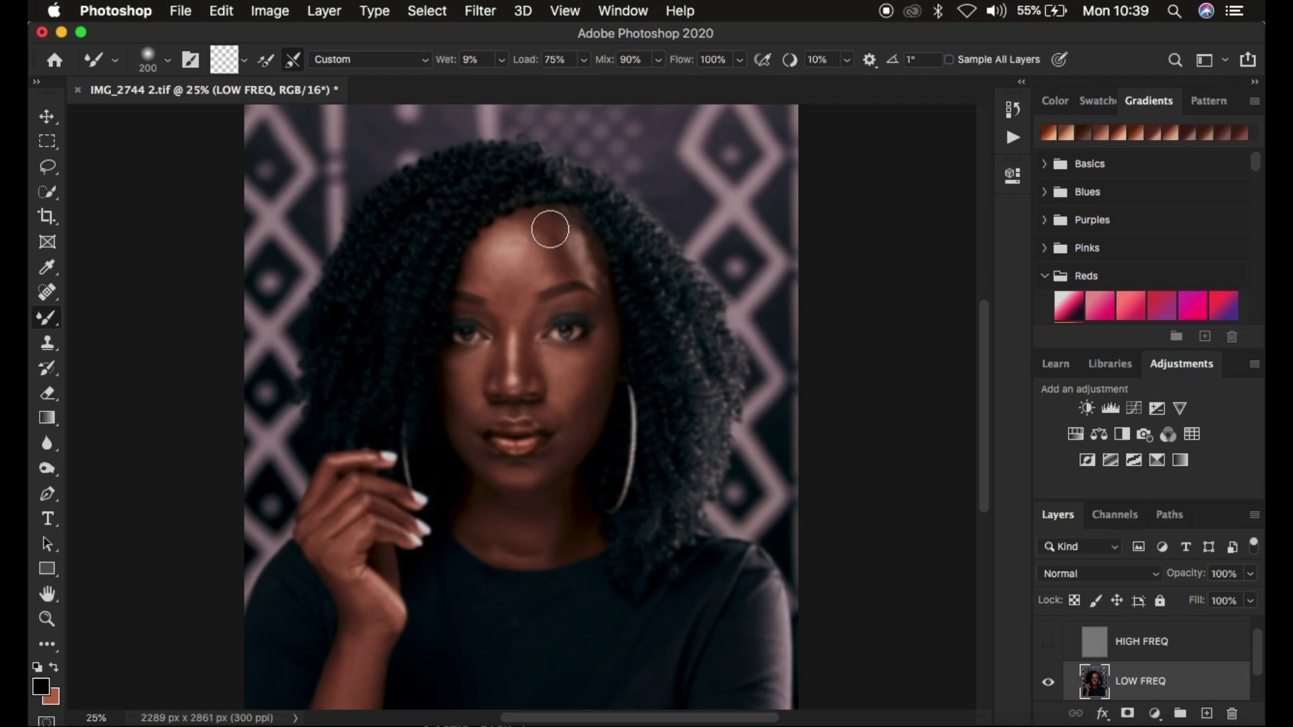
key(bracketleft)
key(bracketleft)
key(super+plus)
key(super+plus)
key(super+plus)
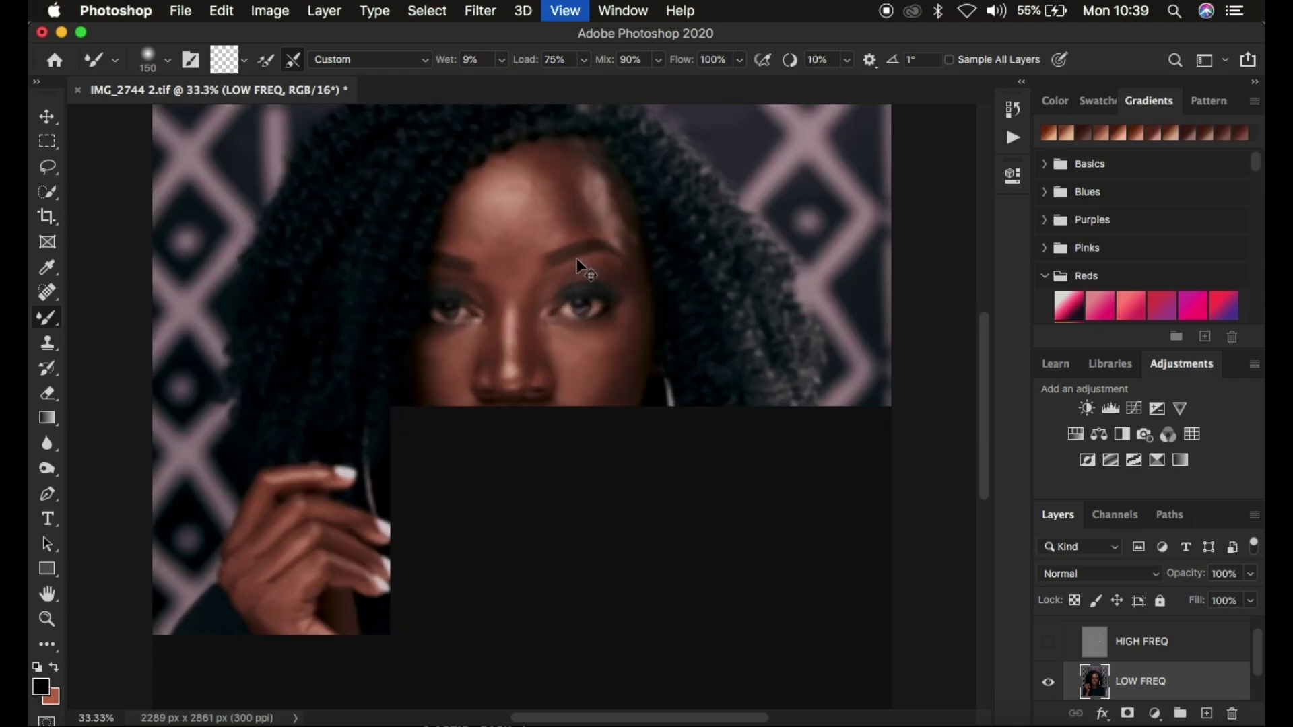
key(super+plus)
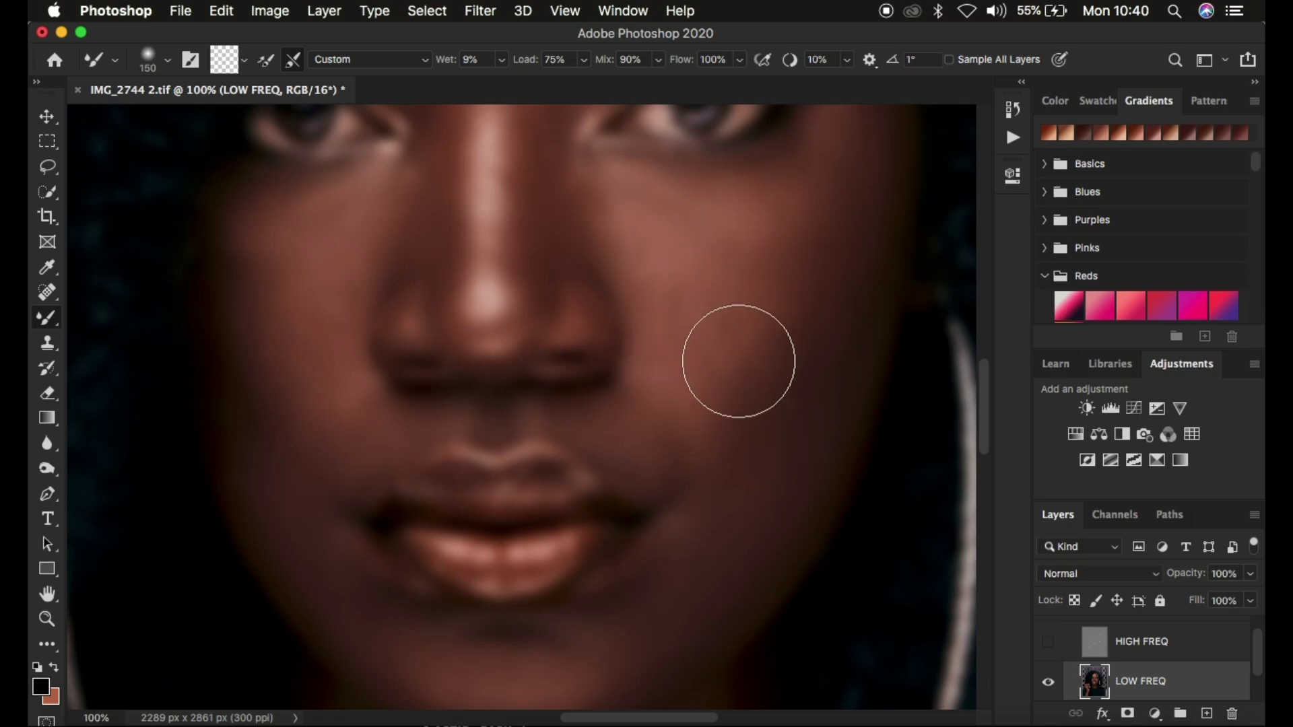
key(super+minus)
key(super+minus)
key(super+minus)
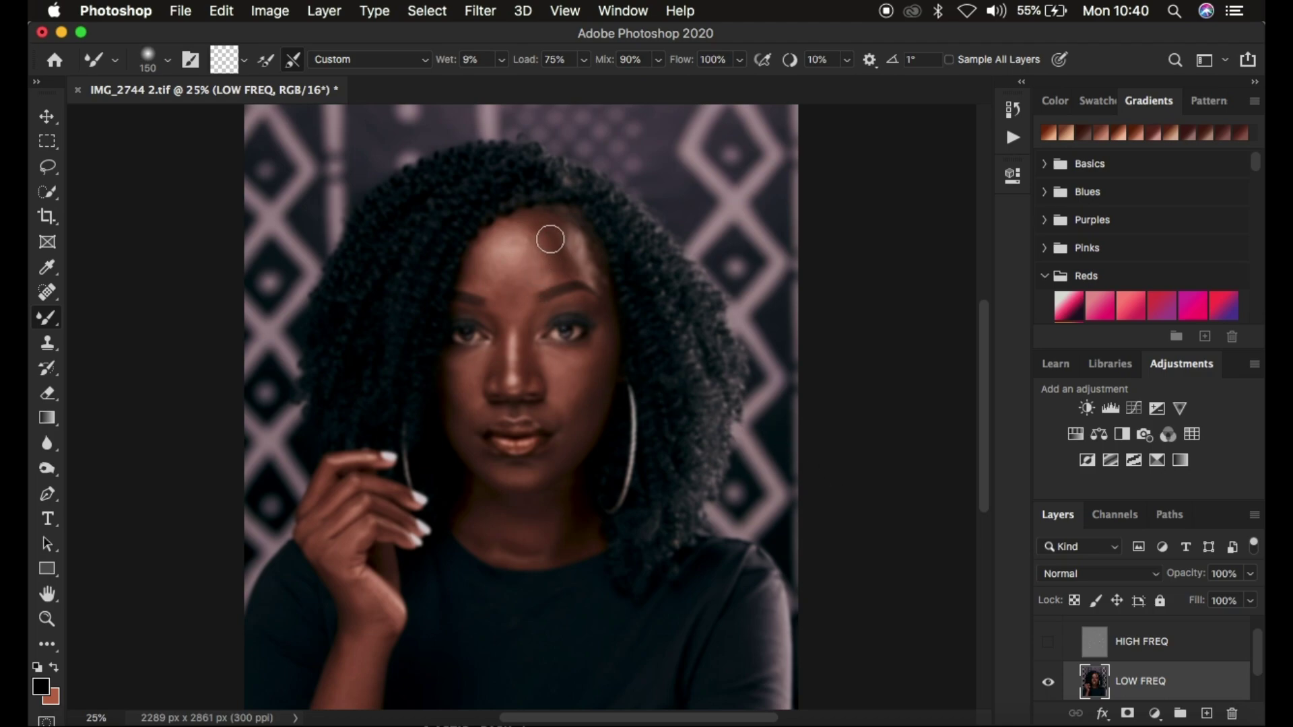
Set the Mixer Brush size to 125 px and blend the skin tones across the forehead
key(bracketleft)
key(bracketleft)
key(bracketleft)
key(bracketleft)
key(bracketright)
key(bracketleft)
key(bracketright)
key(bracketright)
key(bracketright)
drag(545, 224, 559, 258)
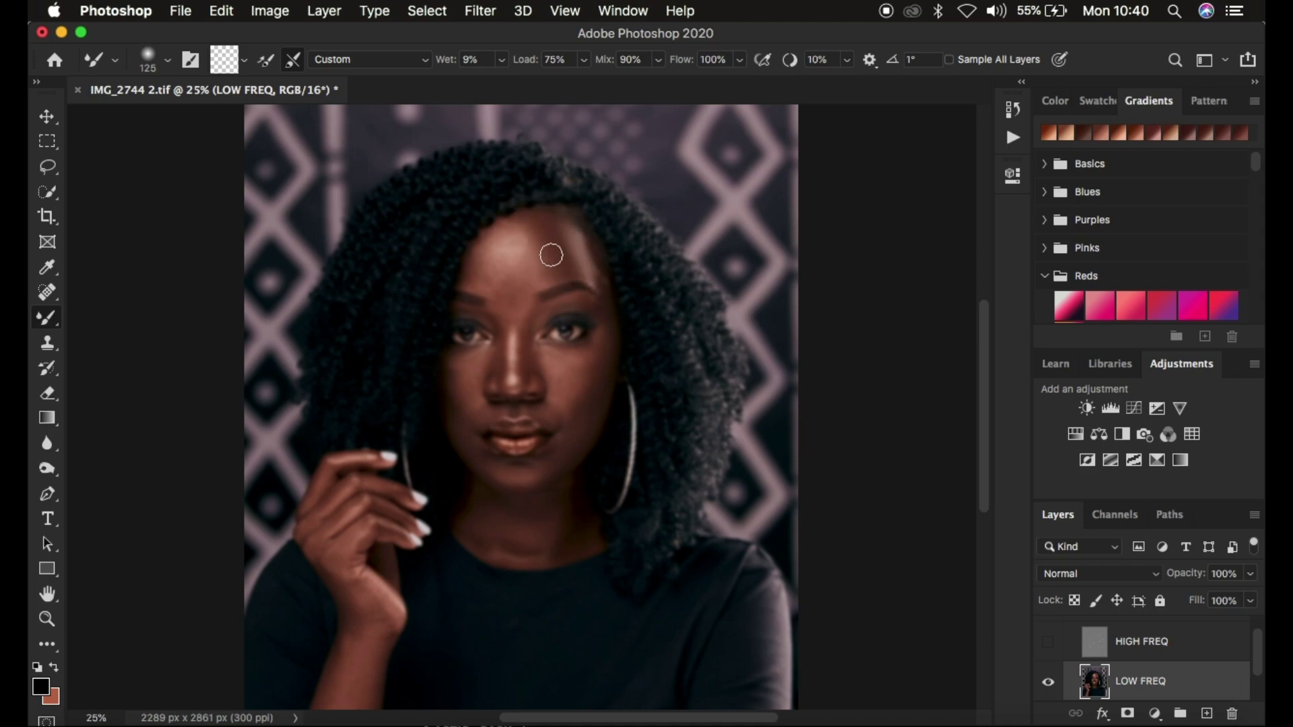
mouse_move(494, 268)
mouse_down()
mouse_move(508, 240)
mouse_move(525, 267)
mouse_move(534, 216)
mouse_move(531, 274)
mouse_move(529, 232)
mouse_move(548, 222)
mouse_move(516, 267)
mouse_move(485, 254)
mouse_move(485, 277)
mouse_move(497, 290)
mouse_move(505, 275)
mouse_move(509, 298)
mouse_move(478, 278)
mouse_move(485, 257)
mouse_move(553, 226)
mouse_move(567, 263)
mouse_move(548, 225)
mouse_move(557, 263)
mouse_move(499, 294)
mouse_move(482, 259)
mouse_move(557, 231)
mouse_up()
Blend the skin tones on both cheeks, under the eyes, along the jaw and between the brows with the Mixer Brush
mouse_move(576, 377)
mouse_down()
mouse_move(549, 352)
mouse_move(571, 359)
mouse_move(574, 380)
mouse_move(581, 357)
mouse_move(562, 398)
mouse_move(551, 353)
mouse_move(564, 382)
mouse_move(555, 358)
mouse_move(584, 351)
mouse_move(569, 394)
mouse_up()
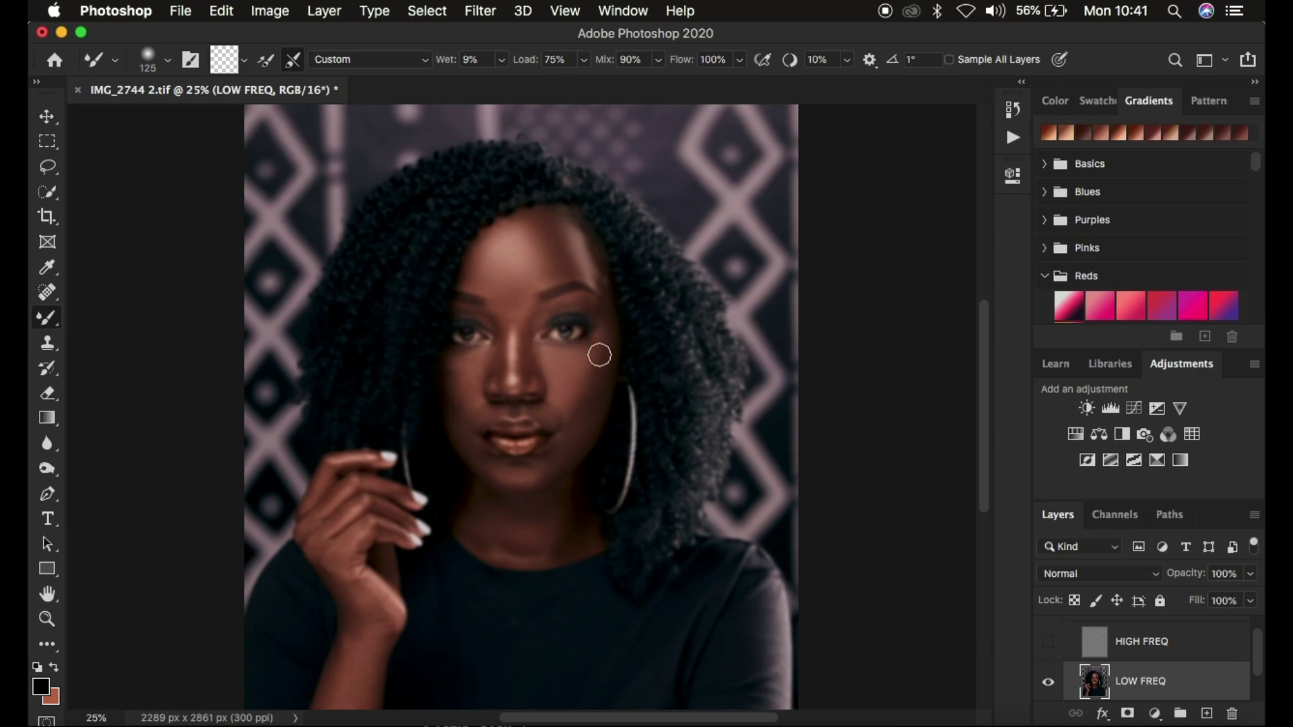
mouse_move(603, 346)
mouse_down()
mouse_move(568, 418)
mouse_move(600, 329)
mouse_move(578, 418)
mouse_move(603, 364)
mouse_move(578, 423)
mouse_up()
mouse_move(473, 390)
mouse_down()
mouse_move(481, 358)
mouse_move(464, 386)
mouse_move(460, 374)
mouse_move(479, 363)
mouse_move(462, 372)
mouse_move(474, 411)
mouse_up()
drag(460, 364, 474, 410)
mouse_move(574, 377)
mouse_down()
mouse_move(572, 396)
mouse_move(565, 361)
mouse_up()
mouse_move(493, 322)
mouse_down()
mouse_move(501, 378)
mouse_move(486, 319)
mouse_move(499, 379)
mouse_move(489, 323)
mouse_move(497, 375)
mouse_move(492, 339)
mouse_up()
mouse_move(482, 310)
mouse_down()
mouse_move(501, 335)
mouse_move(500, 315)
mouse_move(498, 378)
mouse_move(483, 315)
mouse_move(497, 359)
mouse_move(525, 329)
mouse_move(525, 378)
mouse_move(526, 333)
mouse_move(533, 316)
mouse_move(524, 349)
mouse_move(549, 305)
mouse_move(532, 320)
mouse_move(503, 314)
mouse_move(524, 304)
mouse_move(512, 377)
mouse_move(517, 308)
mouse_up()
mouse_move(597, 401)
mouse_down()
mouse_move(577, 433)
mouse_move(589, 424)
mouse_up()
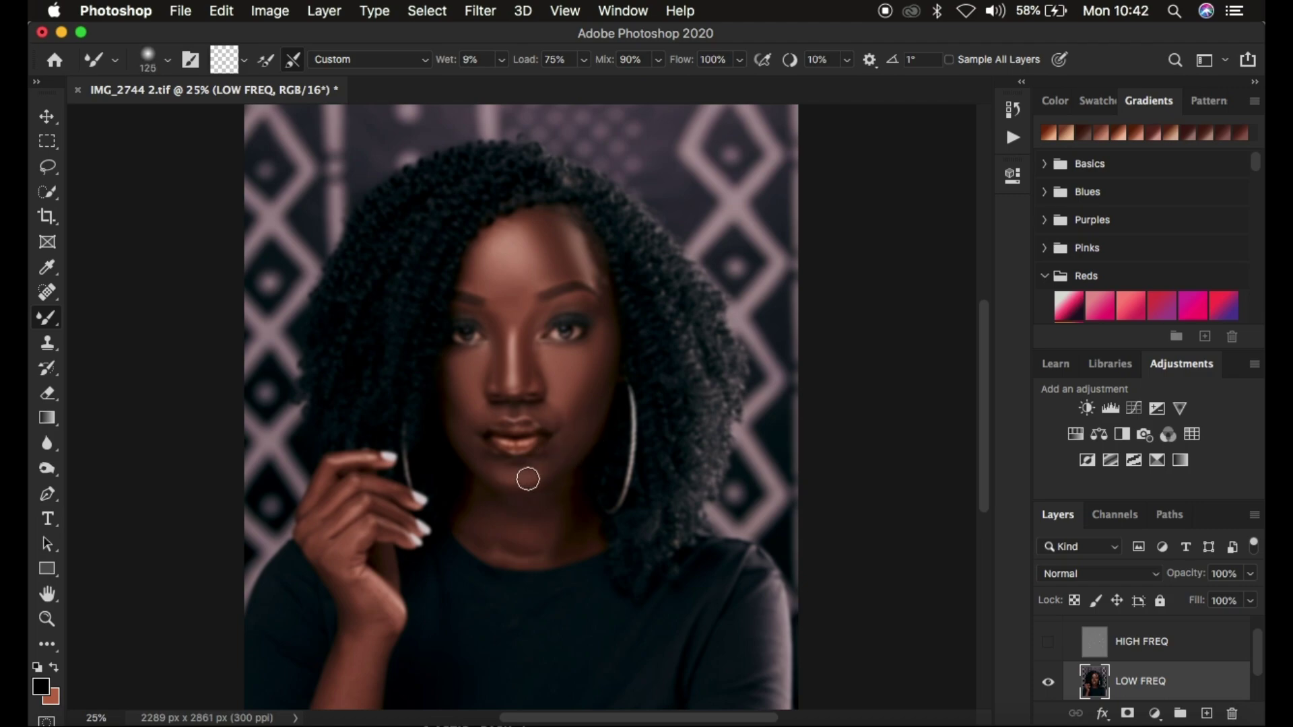
Reduce the brush size to 90 px and blend the skin around the nose and mouth and at the temple
key(bracketleft)
key(bracketleft)
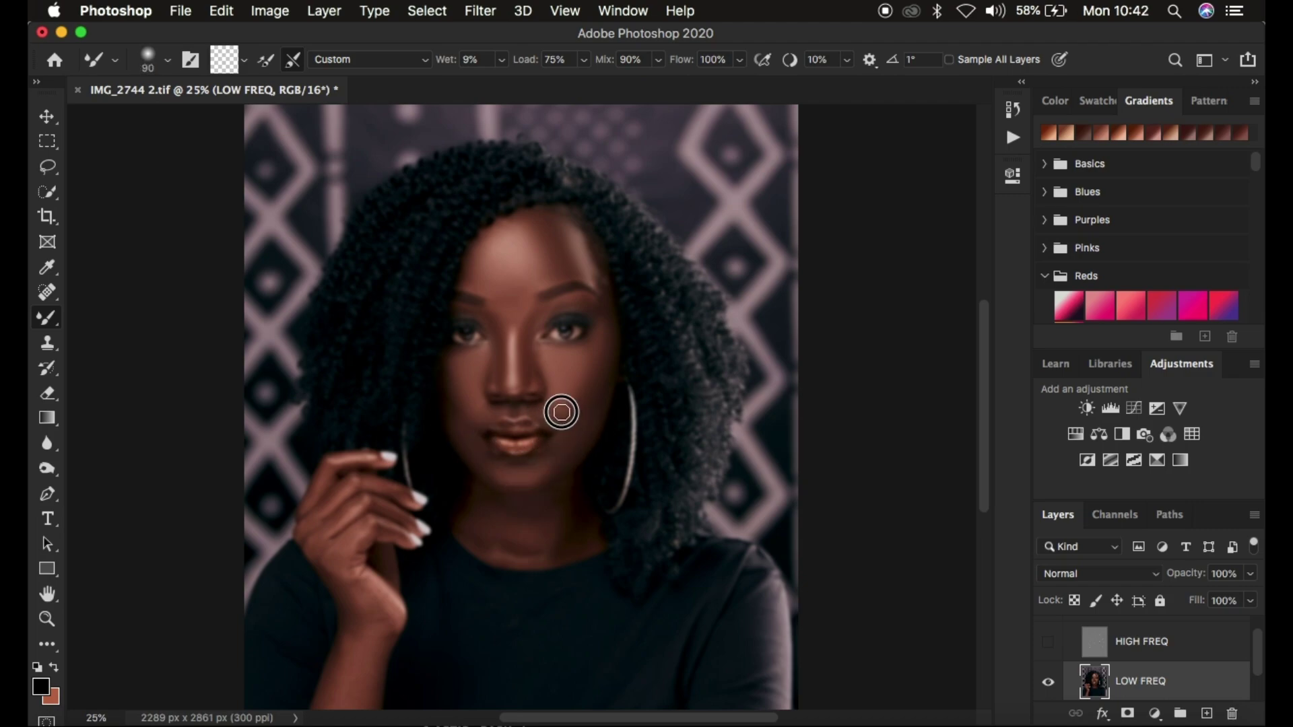
mouse_move(510, 379)
mouse_down()
mouse_move(528, 468)
mouse_move(563, 419)
mouse_up()
drag(580, 277, 607, 330)
Blend the chin and upper neck with a larger brush, and the area between the brows with a smaller one
key(bracketright)
key(bracketright)
key(bracketright)
key(bracketright)
mouse_move(505, 471)
mouse_down()
mouse_move(518, 524)
mouse_move(492, 511)
mouse_move(468, 518)
mouse_move(570, 534)
mouse_move(568, 484)
mouse_move(548, 555)
mouse_move(487, 522)
mouse_move(559, 506)
mouse_up()
key(bracketleft)
key(bracketleft)
drag(512, 316, 496, 289)
Enlarge the Mixer Brush and blend the skin tones along the forearm
scroll(491, 528, down, 5)
key(bracketright)
key(bracketright)
key(bracketright)
drag(347, 560, 355, 614)
Reduce the brush size to 90 px and blend the skin tones on the raised hand
key(bracketleft)
key(bracketleft)
key(bracketleft)
key(bracketleft)
key(bracketleft)
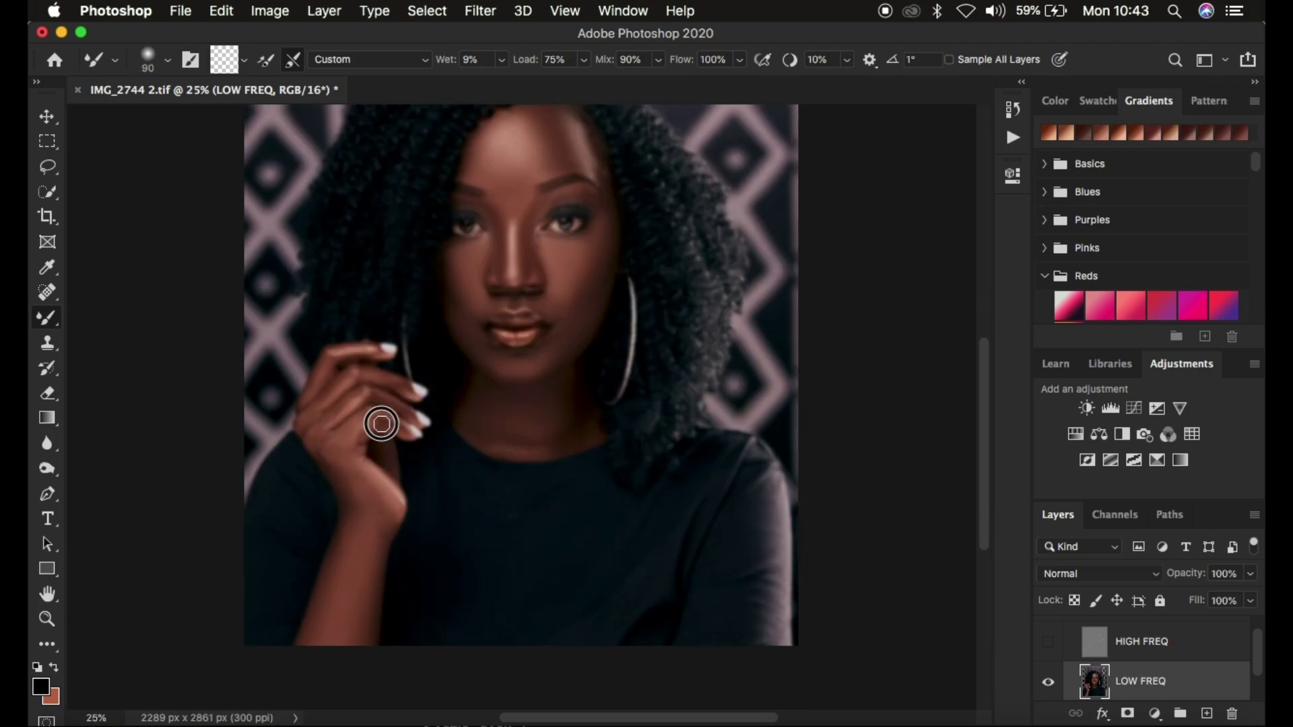
mouse_move(327, 428)
mouse_down()
mouse_move(374, 356)
mouse_move(314, 388)
mouse_move(326, 453)
mouse_up()
key(bracketright)
key(bracketright)
key(bracketright)
key(bracketleft)
key(bracketleft)
key(bracketleft)
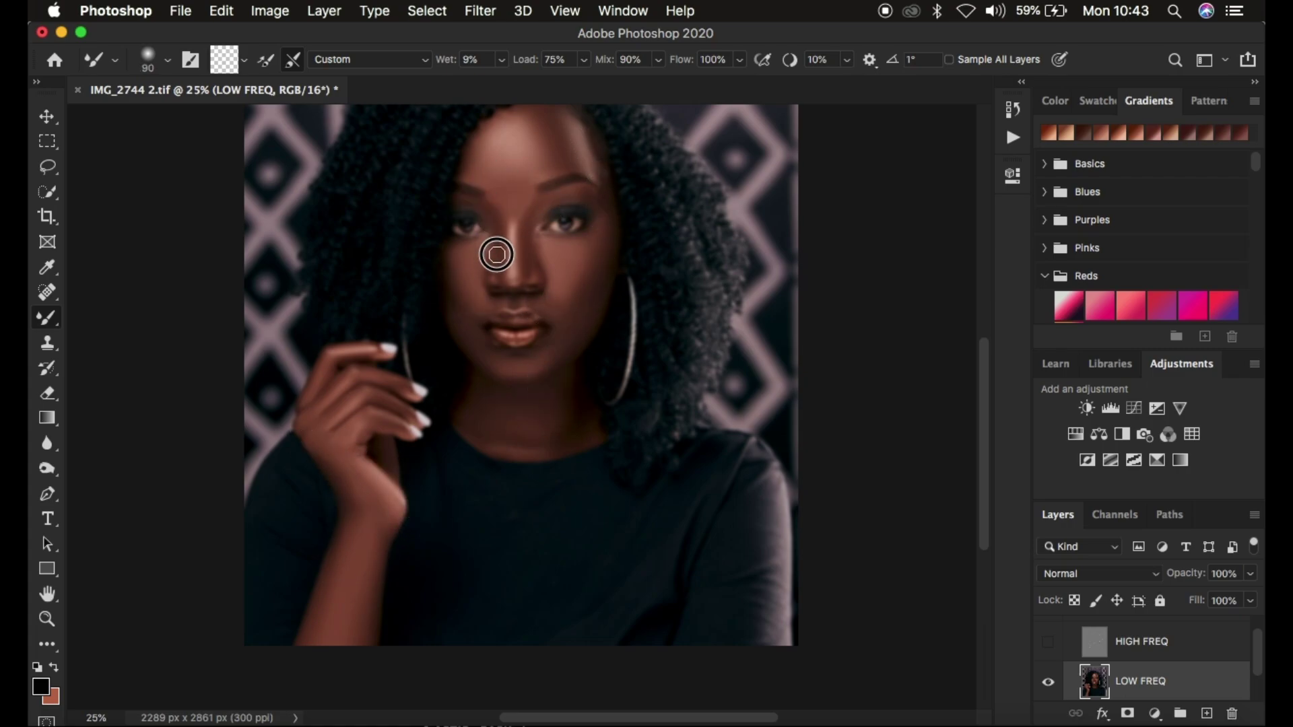
Show the HIGH FREQ layer again, review the retouched portrait and set the brush size to 125 px
click(1048, 642)
key(super+minus)
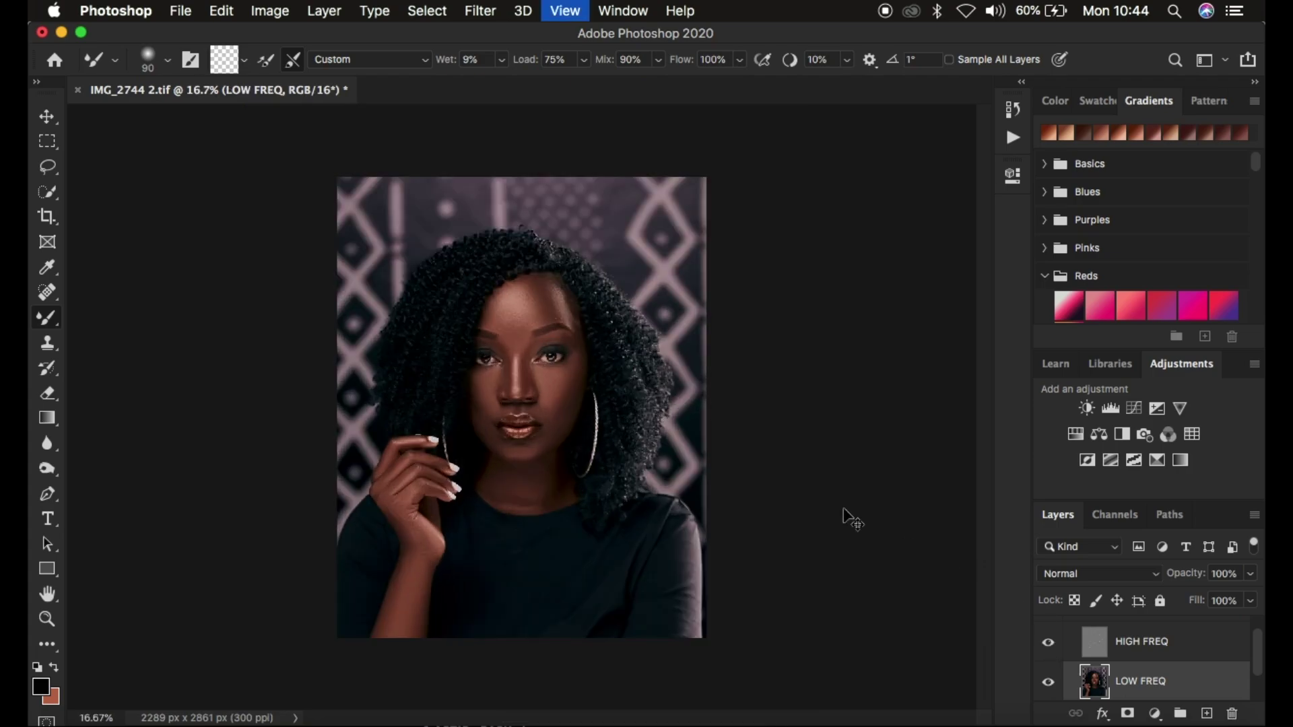
key(super+plus)
key(bracketright)
key(bracketright)
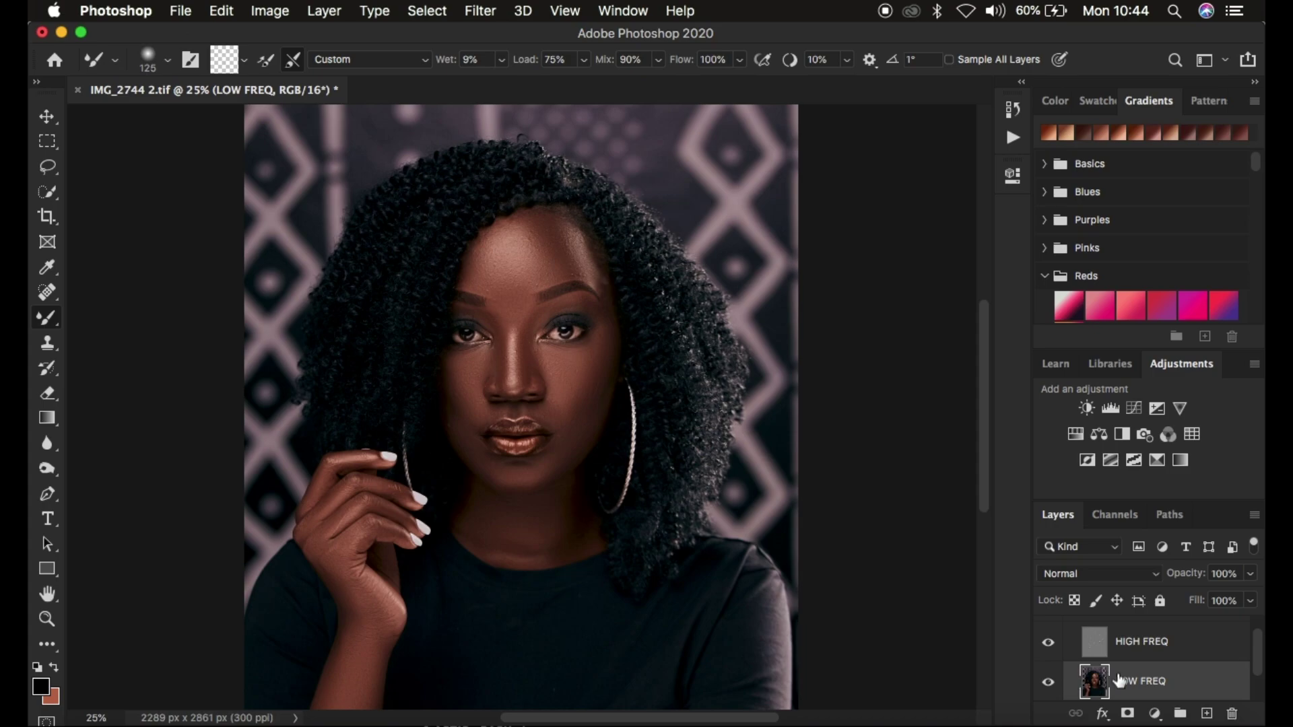
scroll(1138, 684, up, 1)
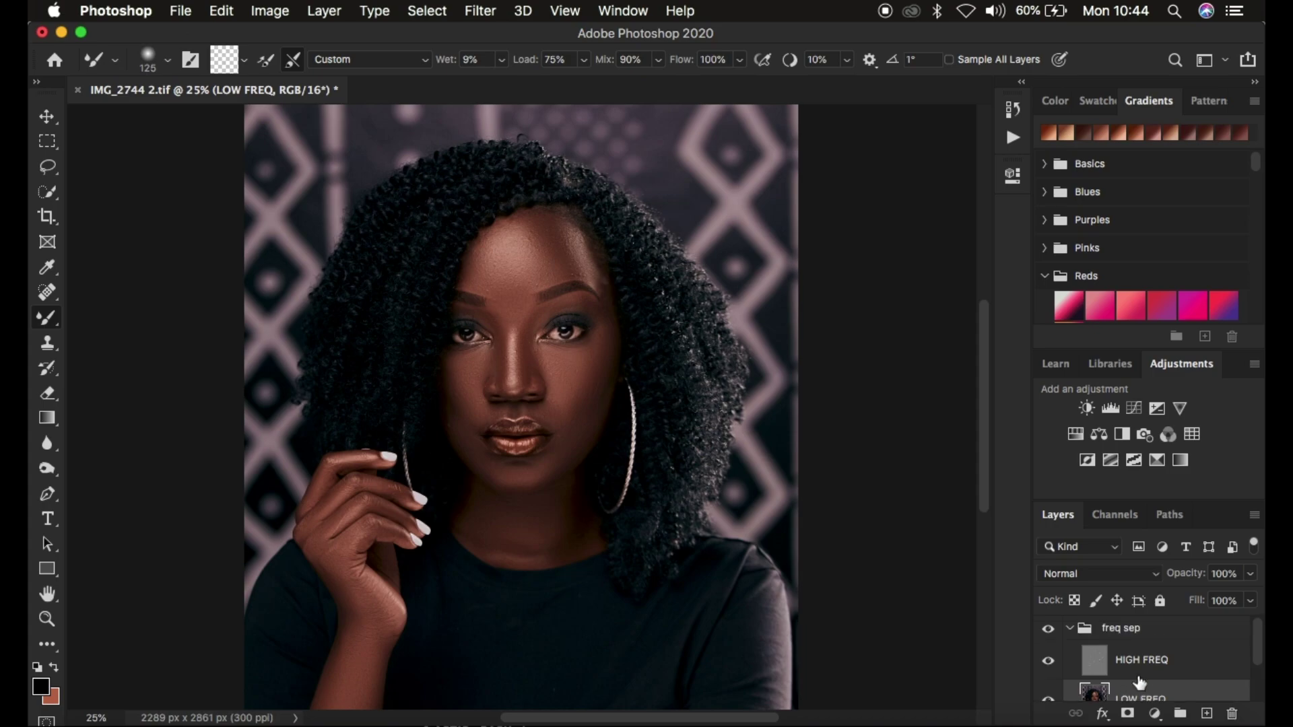
Compare the portrait with and without the freq sep group and the HIGH FREQ layer
click(1048, 631)
click(1048, 631)
click(1048, 631)
key(super+minus)
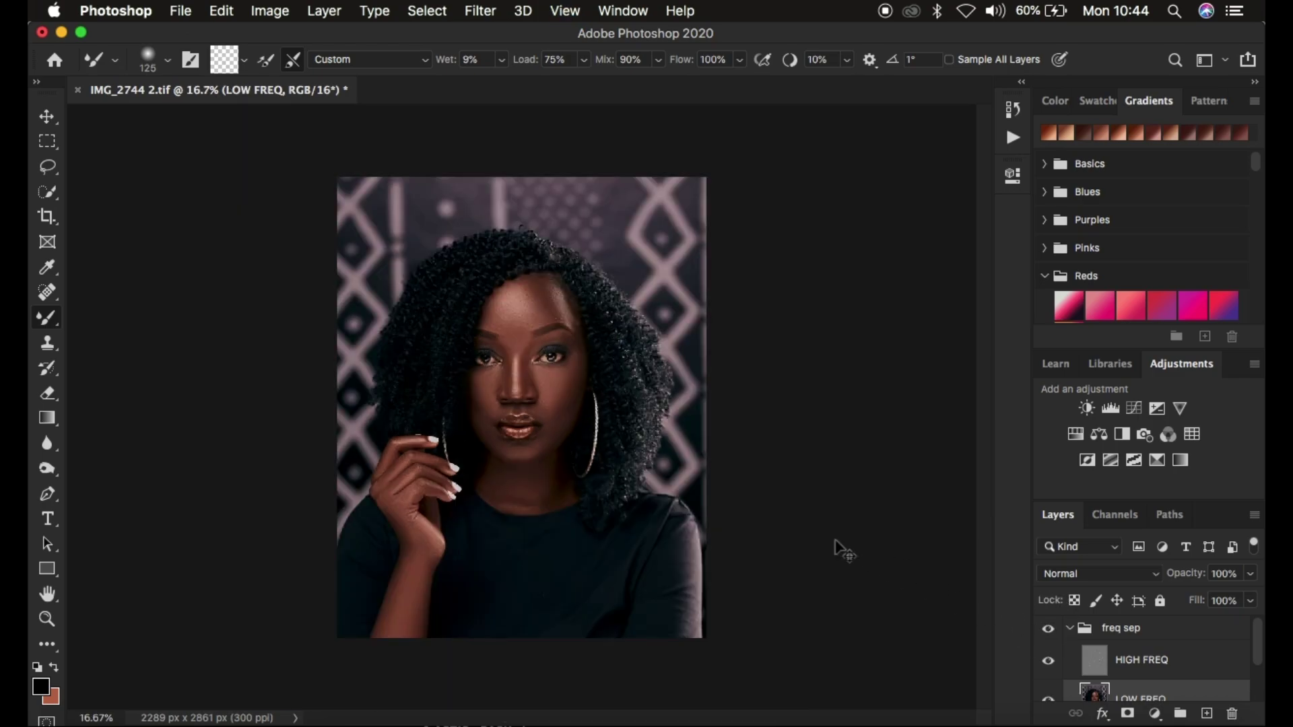
click(1049, 633)
click(1048, 662)
click(1049, 661)
Select the bright central area of the forehead, down to the space between the brows, with the Lasso tool
click(45, 167)
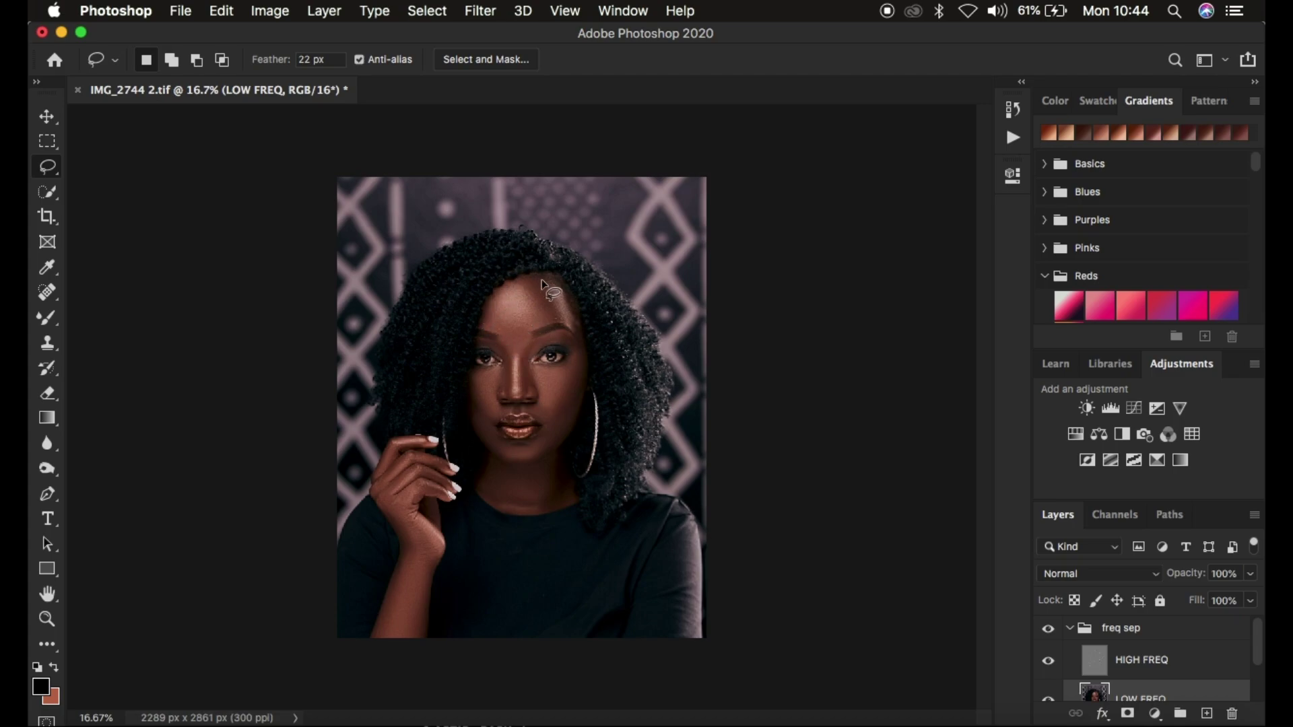
key(super+equal)
key(super+equal)
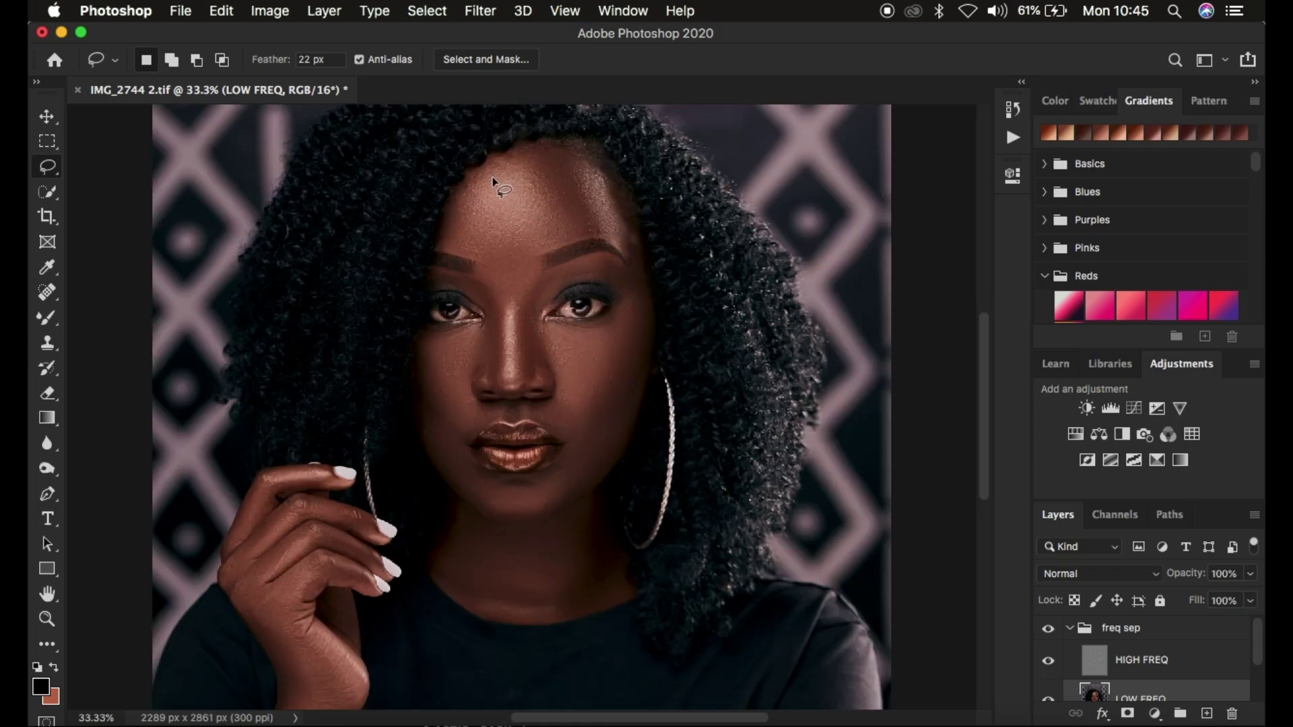
mouse_move(476, 182)
mouse_down()
mouse_move(523, 153)
mouse_move(558, 155)
mouse_up()
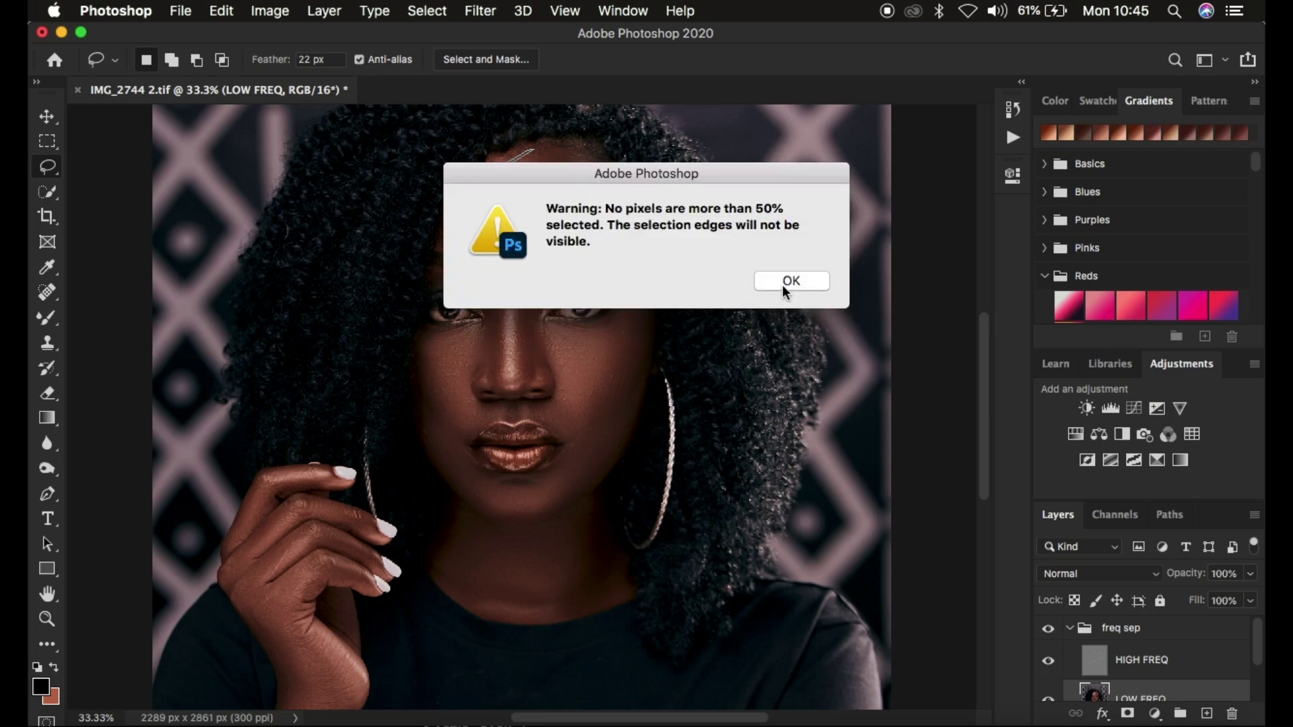
click(788, 287)
mouse_move(495, 166)
mouse_down()
mouse_move(512, 149)
mouse_move(558, 146)
mouse_move(592, 208)
mouse_move(589, 236)
mouse_move(546, 250)
mouse_up()
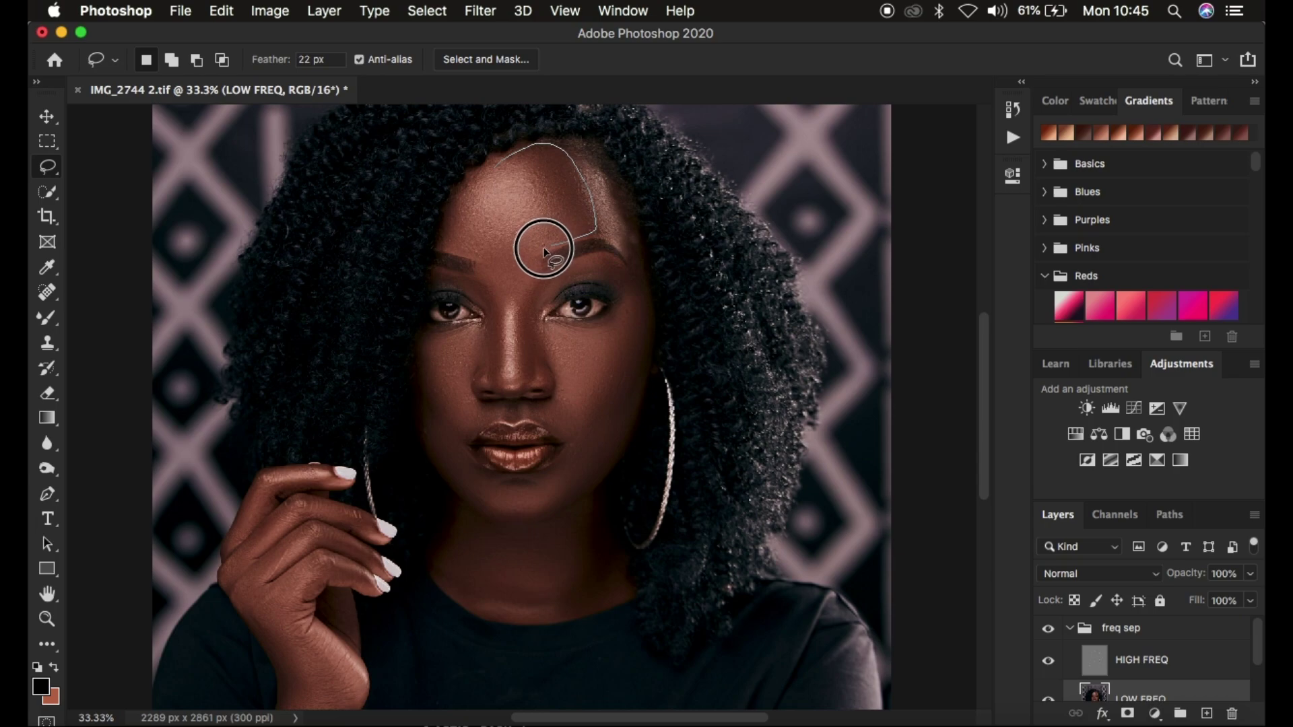
drag(488, 160, 490, 159)
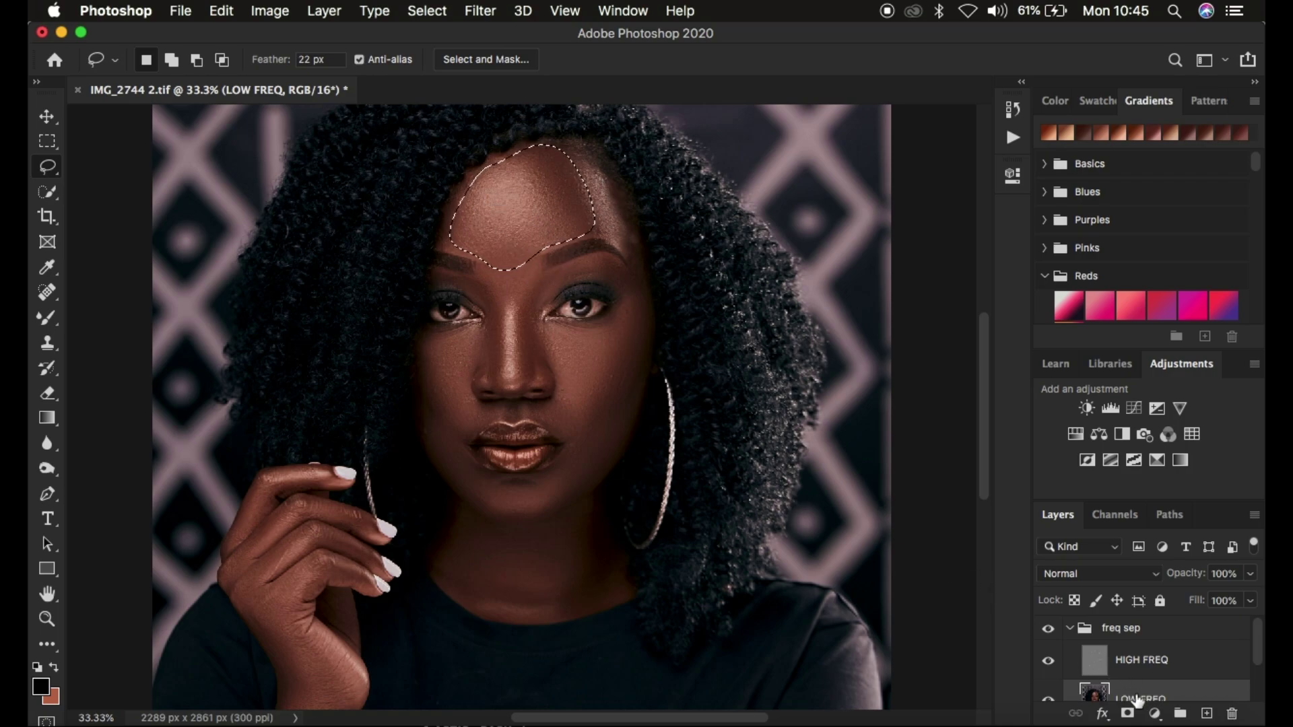
Apply a Gaussian Blur with a radius of 18 pixels to the selected forehead area on the LOW FREQ layer
click(480, 11)
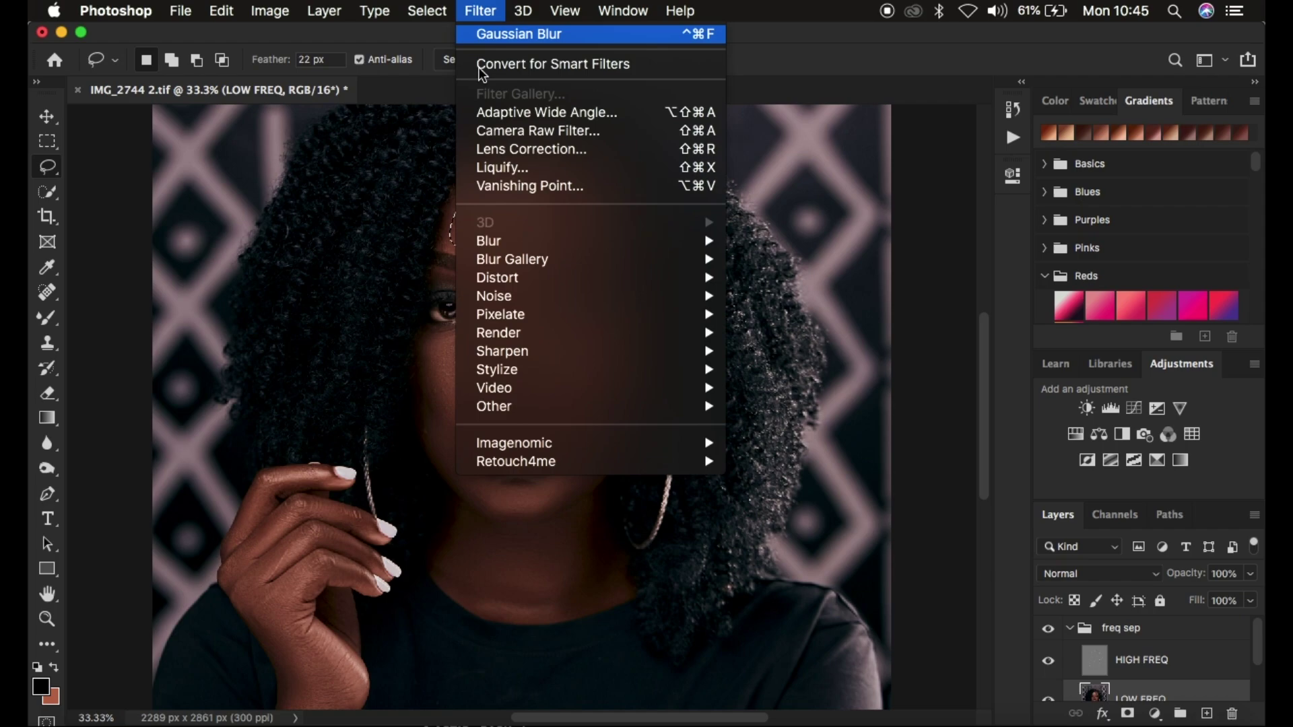
mouse_move(516, 240)
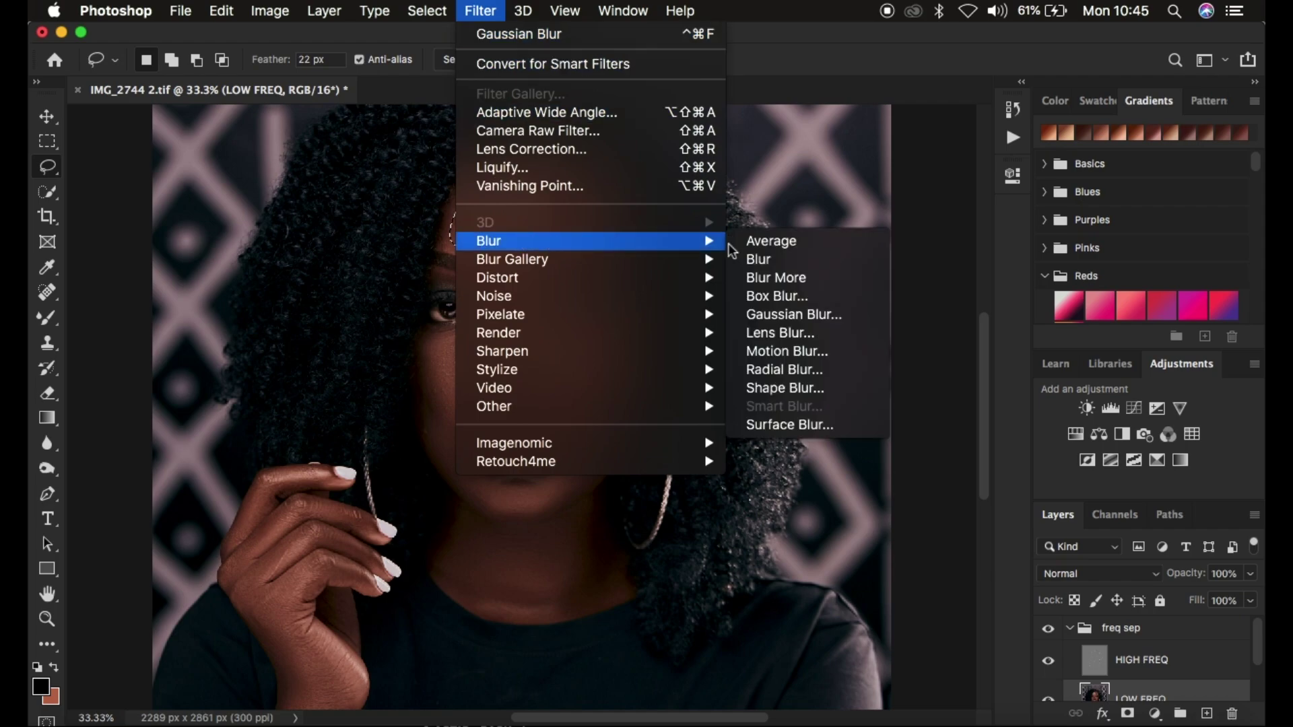
click(795, 314)
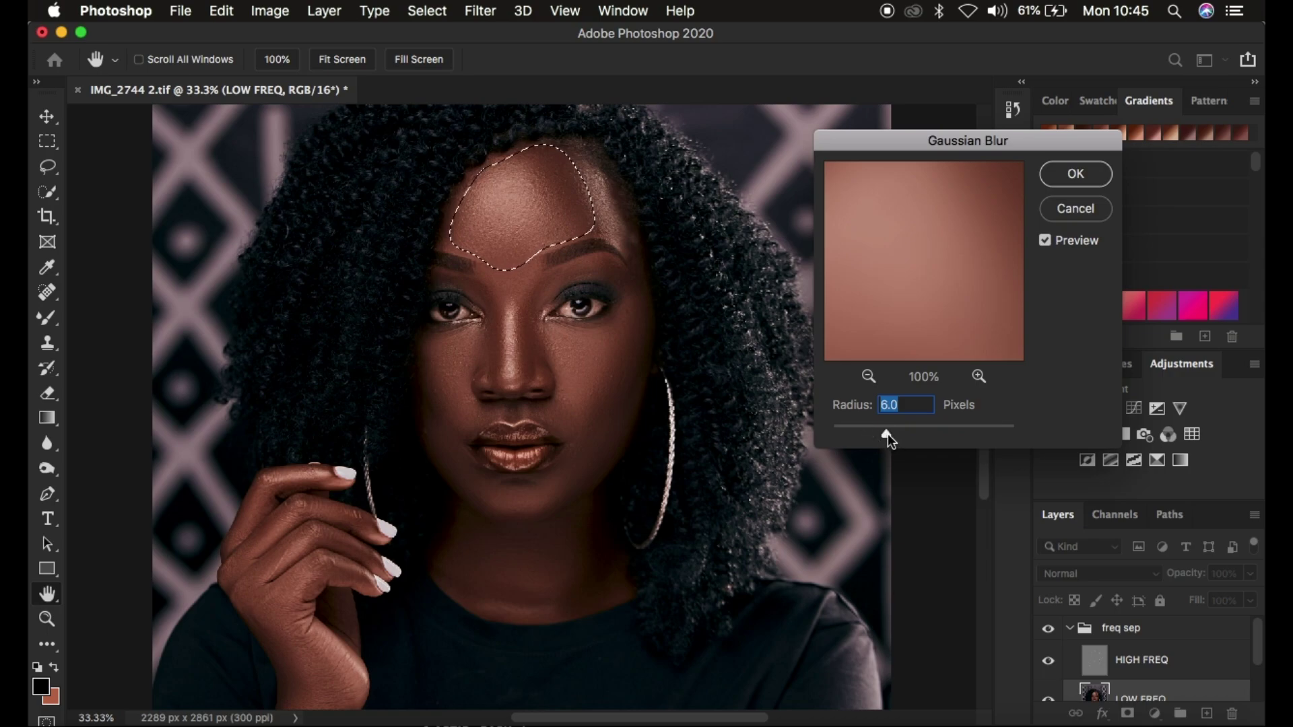
drag(888, 433, 913, 439)
click(895, 439)
text(6)
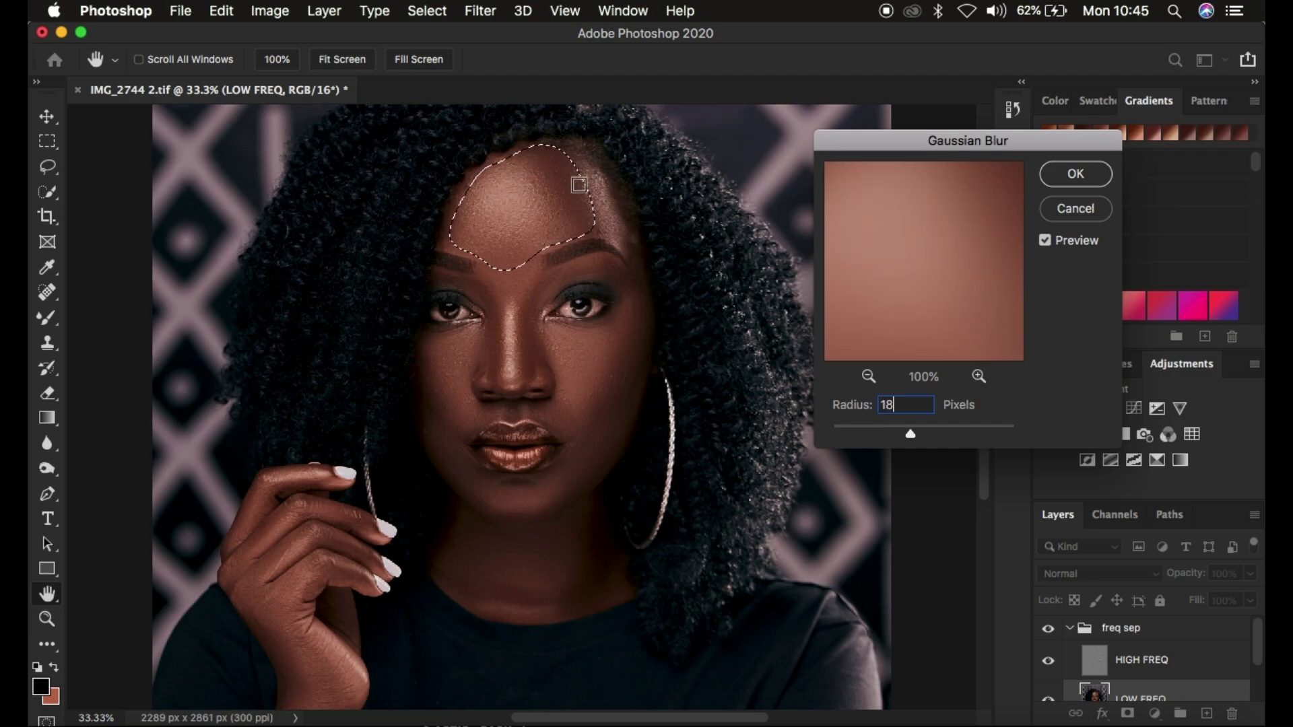
click(1078, 173)
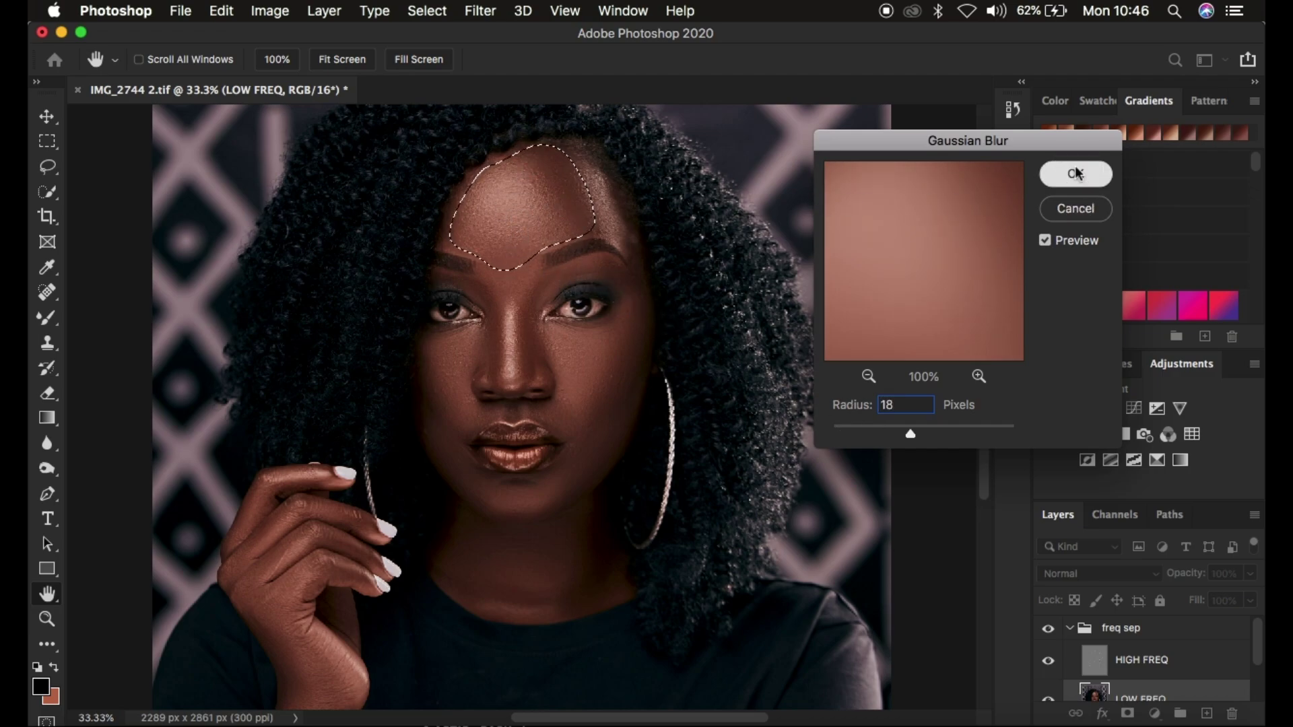
Lasso the cheek below the image-right eye, repeat the last Gaussian Blur on it and deselect
key(l)
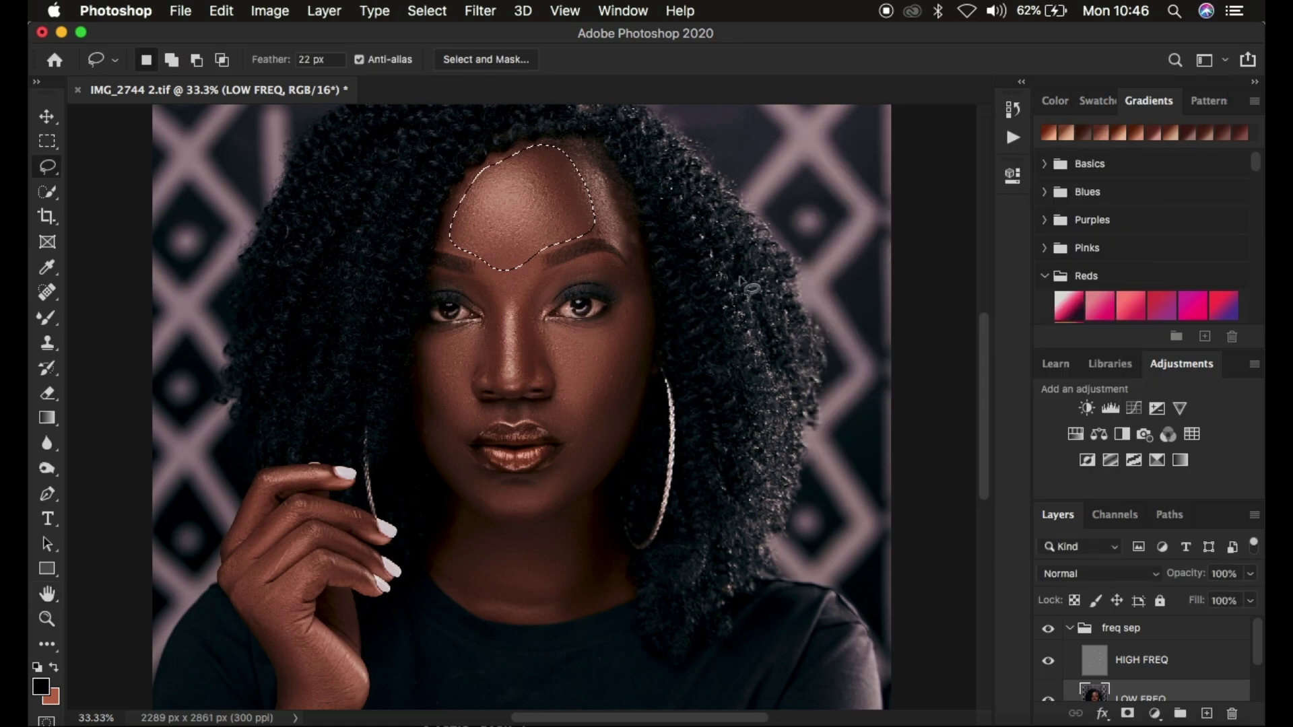
key(super+minus)
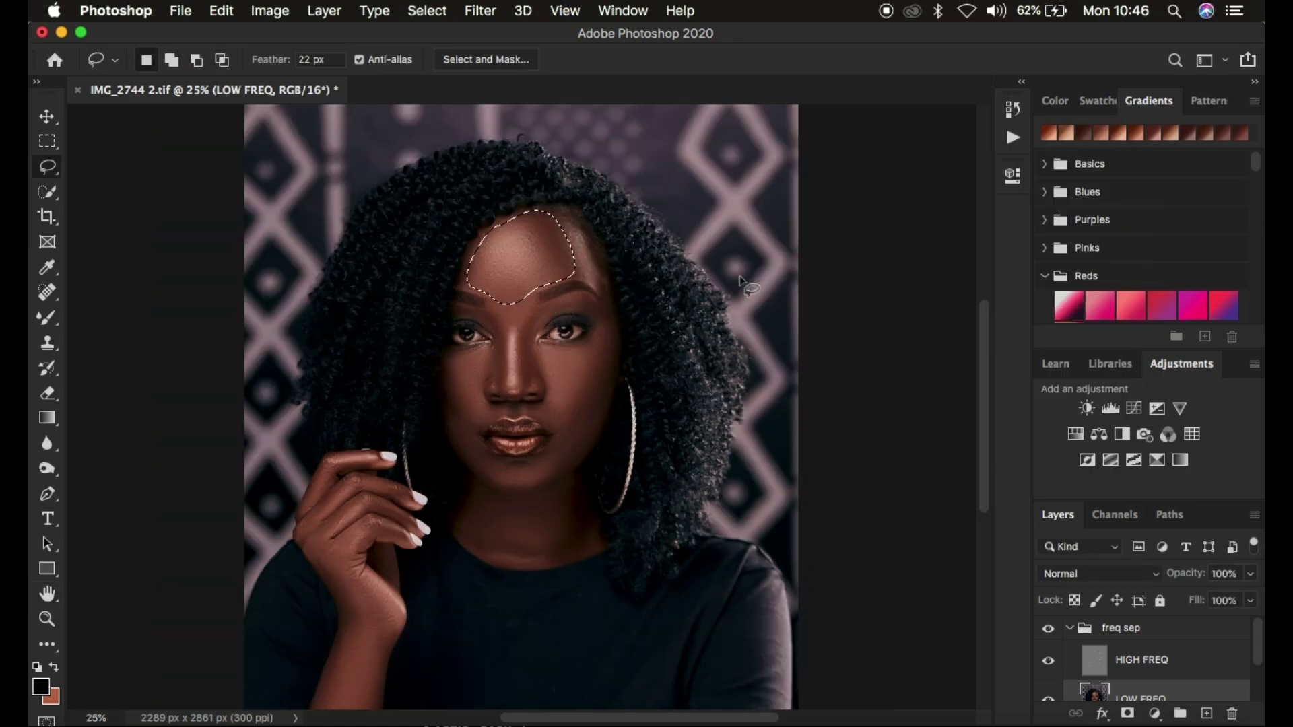
click(603, 372)
mouse_move(538, 343)
mouse_down()
mouse_move(610, 336)
mouse_move(567, 413)
mouse_move(550, 406)
mouse_move(537, 351)
mouse_up()
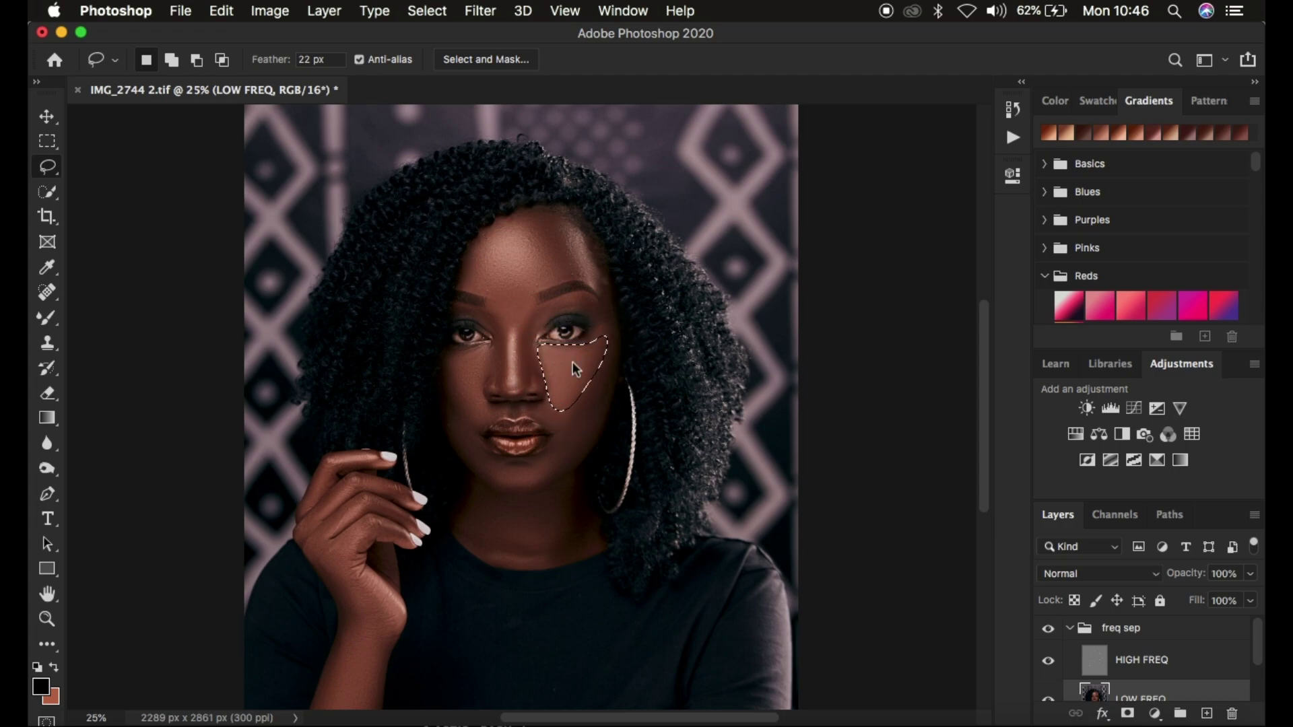
right_click(572, 362)
click(669, 643)
click(709, 617)
Lasso the cheek below the image-left eye, repeat the last Gaussian Blur on it and deselect
mouse_move(456, 369)
mouse_down()
mouse_move(473, 410)
mouse_move(491, 349)
mouse_move(451, 357)
mouse_up()
right_click(465, 369)
click(548, 646)
click(629, 611)
Lasso a narrow strip along the image-right cheek toward the jaw, repeat the Gaussian Blur and keep its Fade at 100% opacity in Normal mode
mouse_move(604, 346)
mouse_down()
mouse_move(547, 473)
mouse_move(585, 441)
mouse_move(604, 371)
mouse_up()
right_click(584, 429)
click(673, 655)
right_click(573, 431)
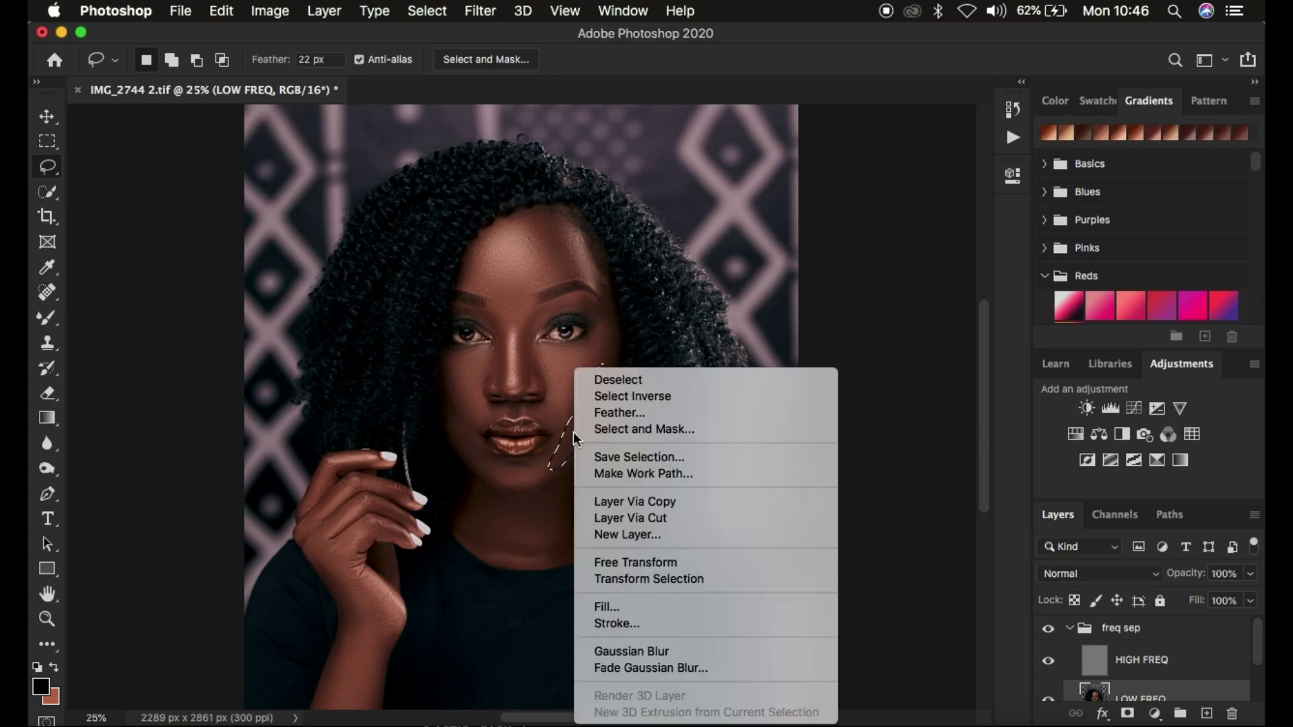
click(662, 668)
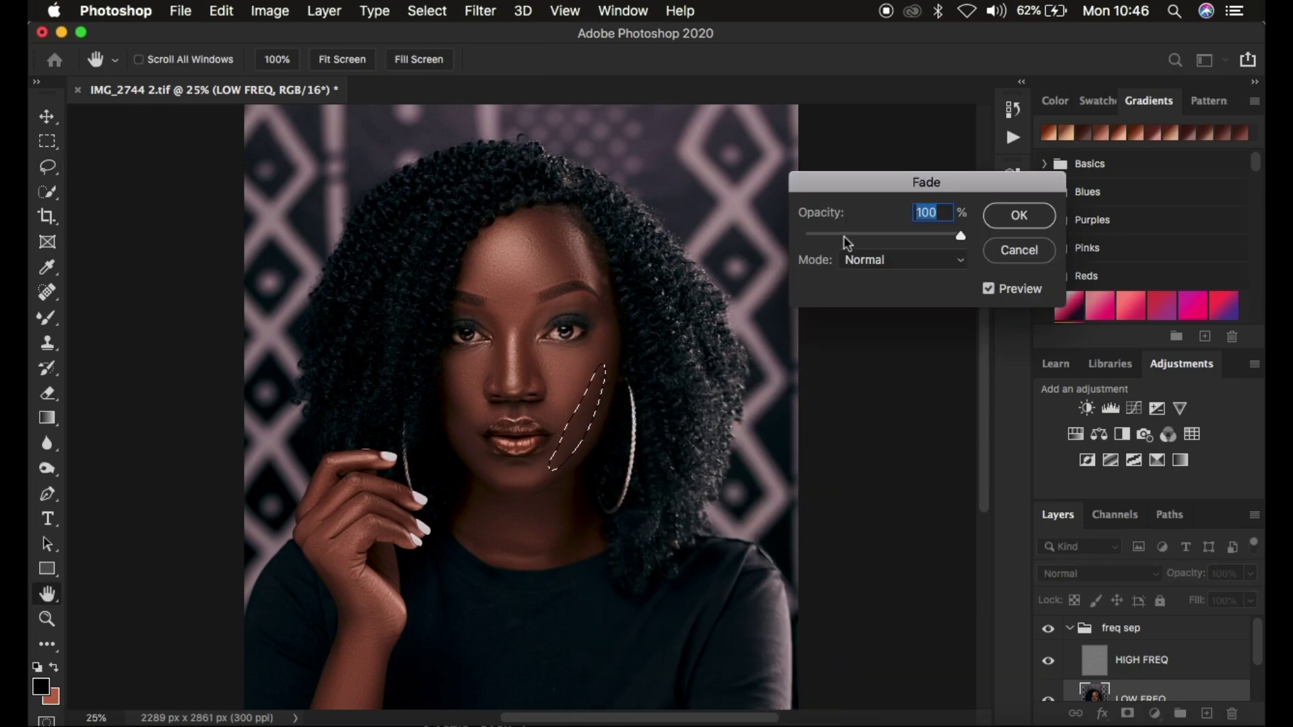
click(1019, 215)
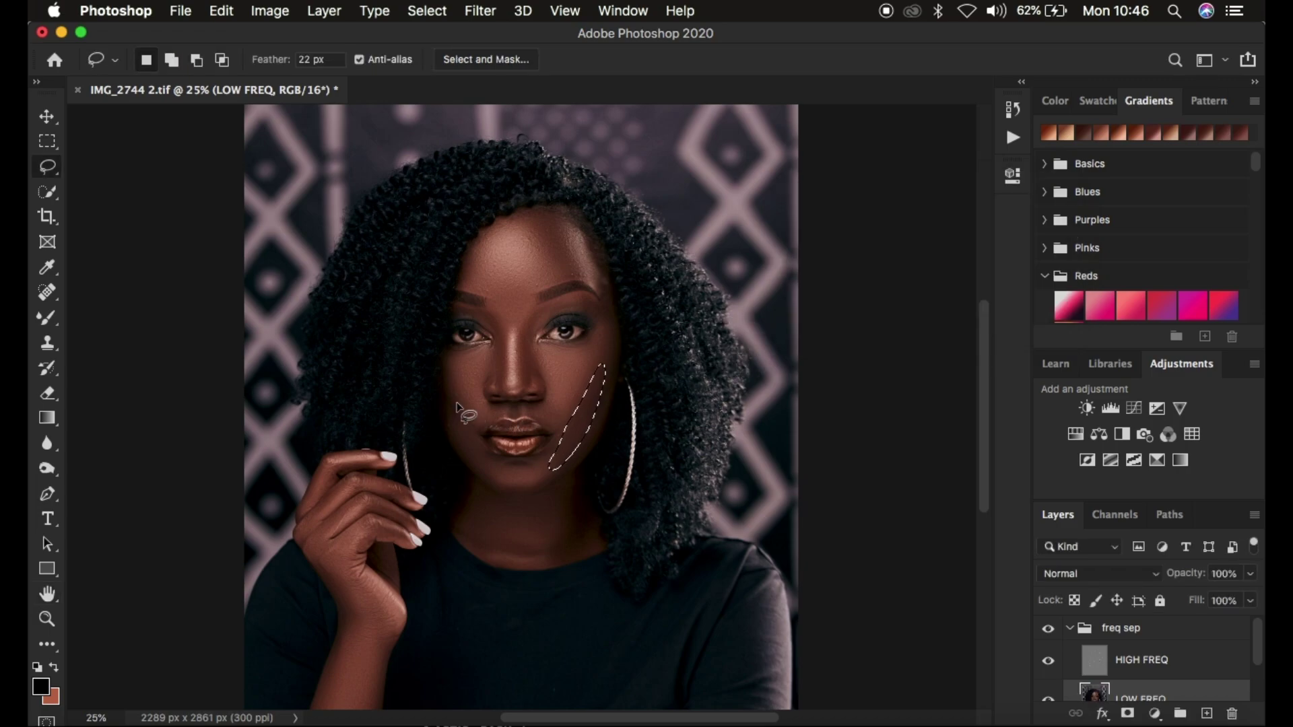
Lasso the image-left lower cheek beside the mouth down to the jaw and repeat the last Gaussian Blur on it
drag(453, 399, 486, 409)
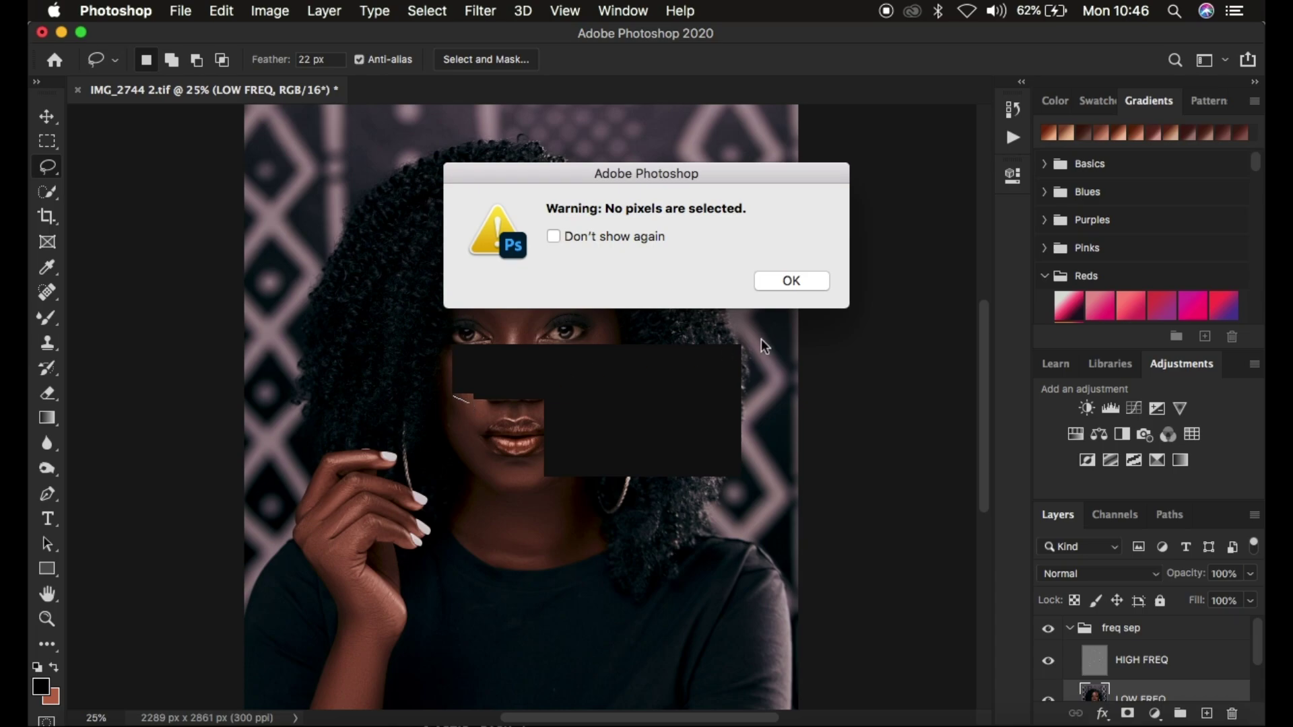
click(789, 280)
key(super+minus)
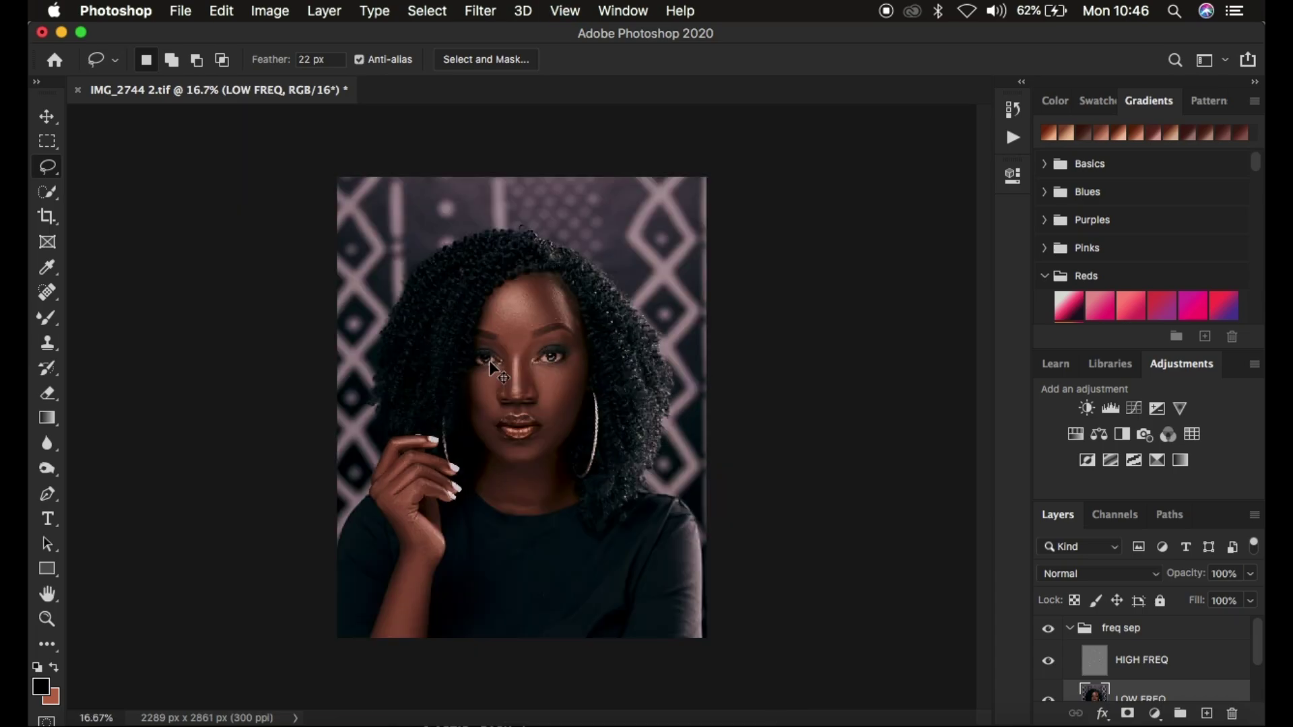
key(super+plus)
mouse_move(456, 394)
mouse_down()
mouse_move(489, 414)
mouse_move(475, 433)
mouse_move(503, 474)
mouse_move(476, 468)
mouse_move(464, 445)
mouse_up()
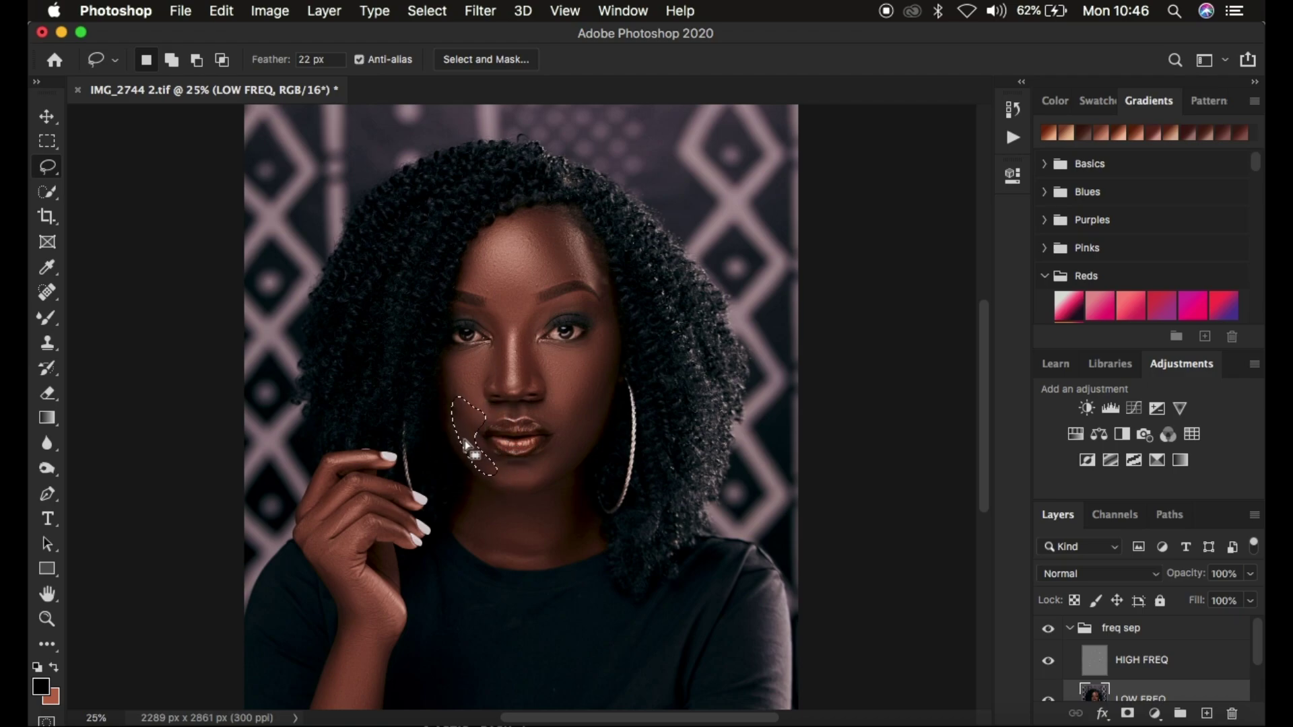
right_click(469, 448)
click(575, 654)
Lasso the image-right lower cheek near the jaw and repeat the last Gaussian Blur on it
mouse_move(569, 426)
mouse_down()
mouse_move(523, 467)
mouse_move(556, 478)
mouse_move(566, 443)
mouse_up()
right_click(563, 463)
click(647, 646)
Lasso the image-left side of the nose, repeat the last Gaussian Blur on it and deselect
mouse_move(473, 314)
mouse_down()
mouse_move(499, 329)
mouse_move(501, 394)
mouse_move(485, 379)
mouse_move(498, 358)
mouse_move(477, 315)
mouse_up()
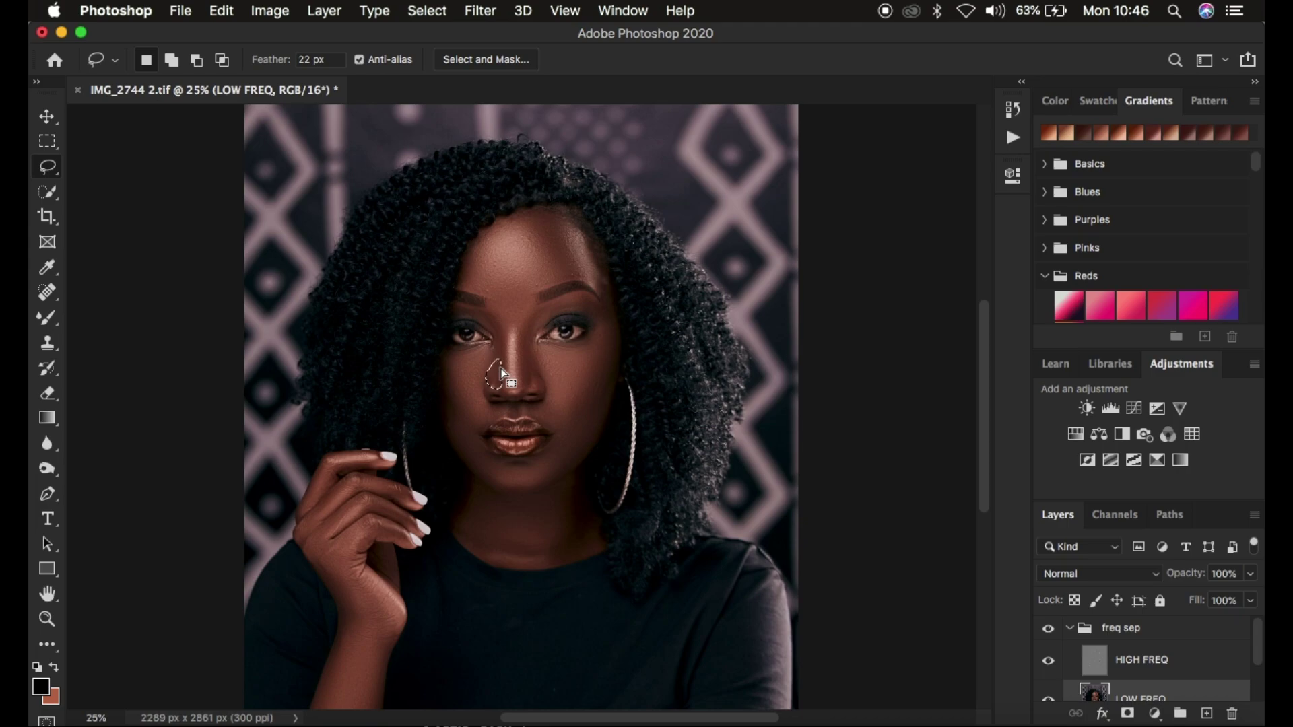
right_click(502, 374)
click(578, 644)
key(ctrl+d)
Lasso the image-right side of the nose, repeat the last Gaussian Blur on it and deselect
mouse_move(565, 306)
mouse_down()
mouse_move(523, 333)
mouse_move(530, 396)
mouse_move(549, 362)
mouse_move(537, 356)
mouse_move(559, 306)
mouse_up()
right_click(537, 367)
click(593, 641)
key(super+d)
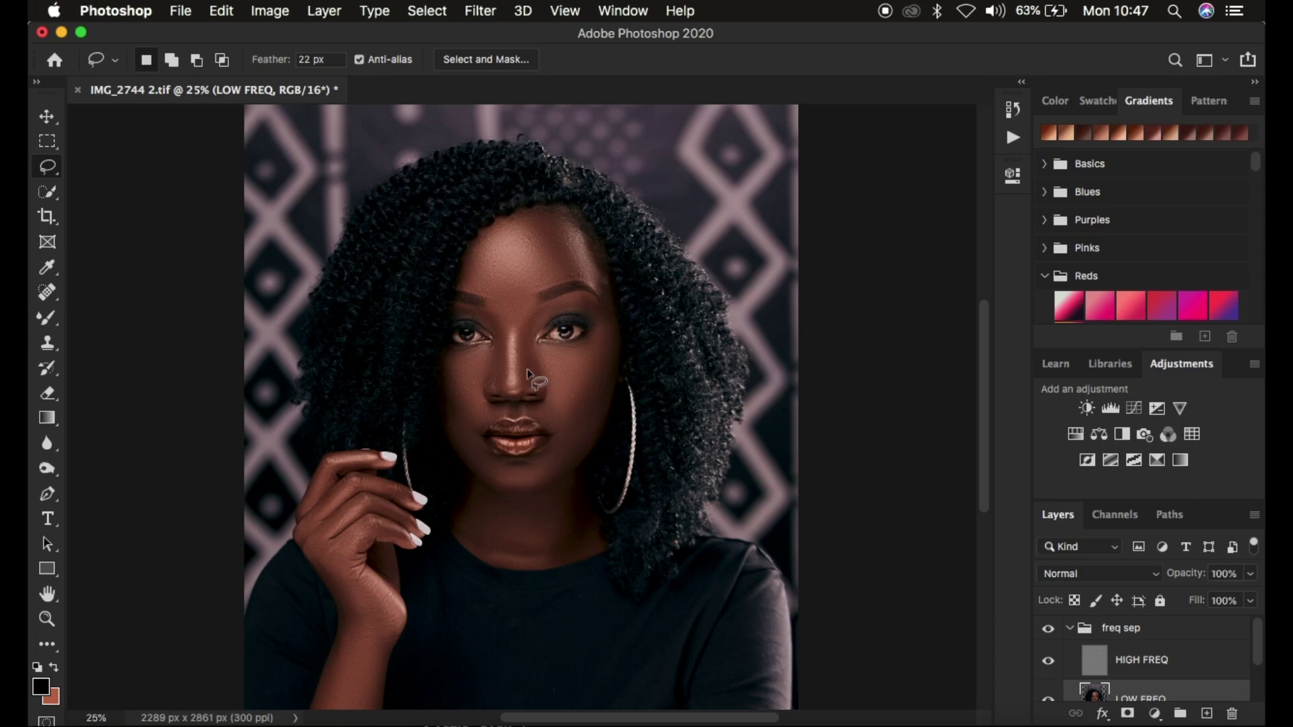
Lasso the skin between the image-right nostril and the corner of the mouth, repeat the Gaussian Blur and deselect
mouse_move(551, 403)
mouse_down()
mouse_move(532, 408)
mouse_move(535, 426)
mouse_move(556, 435)
mouse_move(561, 413)
mouse_up()
right_click(564, 419)
click(669, 650)
click(695, 601)
Select the HIGH FREQ layer and choose the Clone Stamp tool in Normal mode, checking its soft round brush settings
key(super+minus)
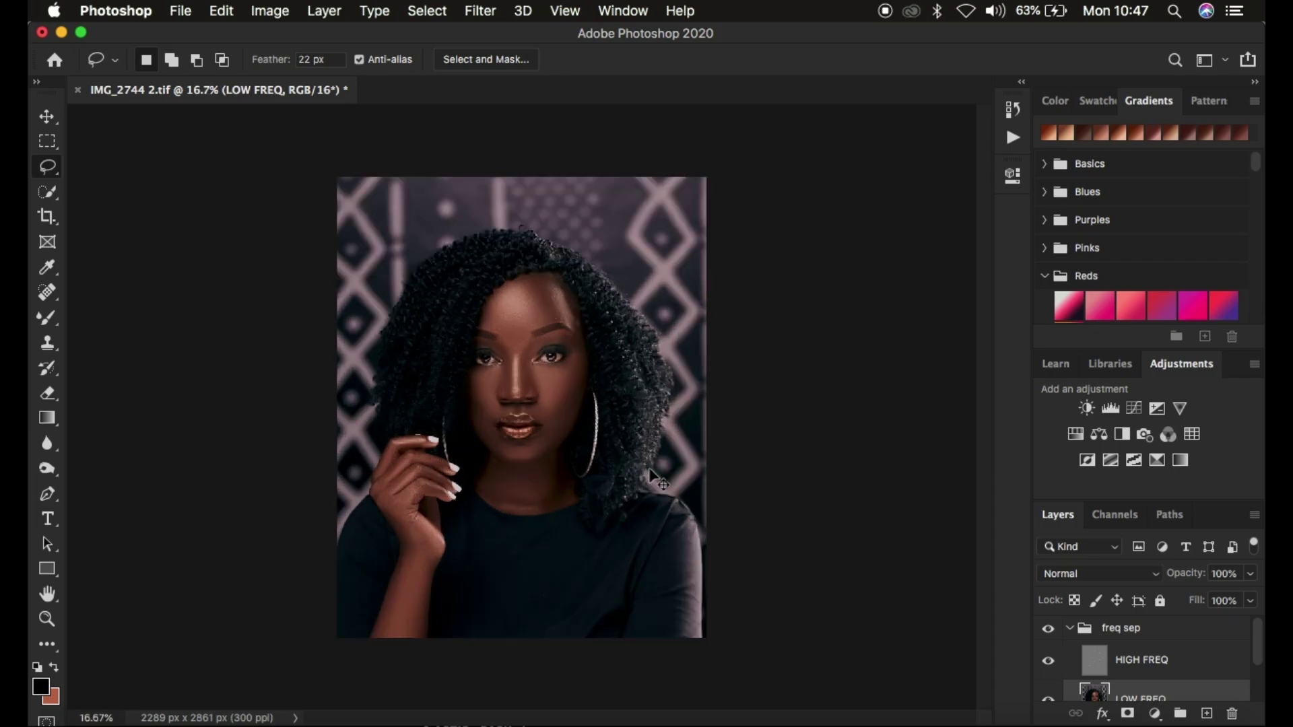
key(super+equal)
key(super+equal)
key(super+equal)
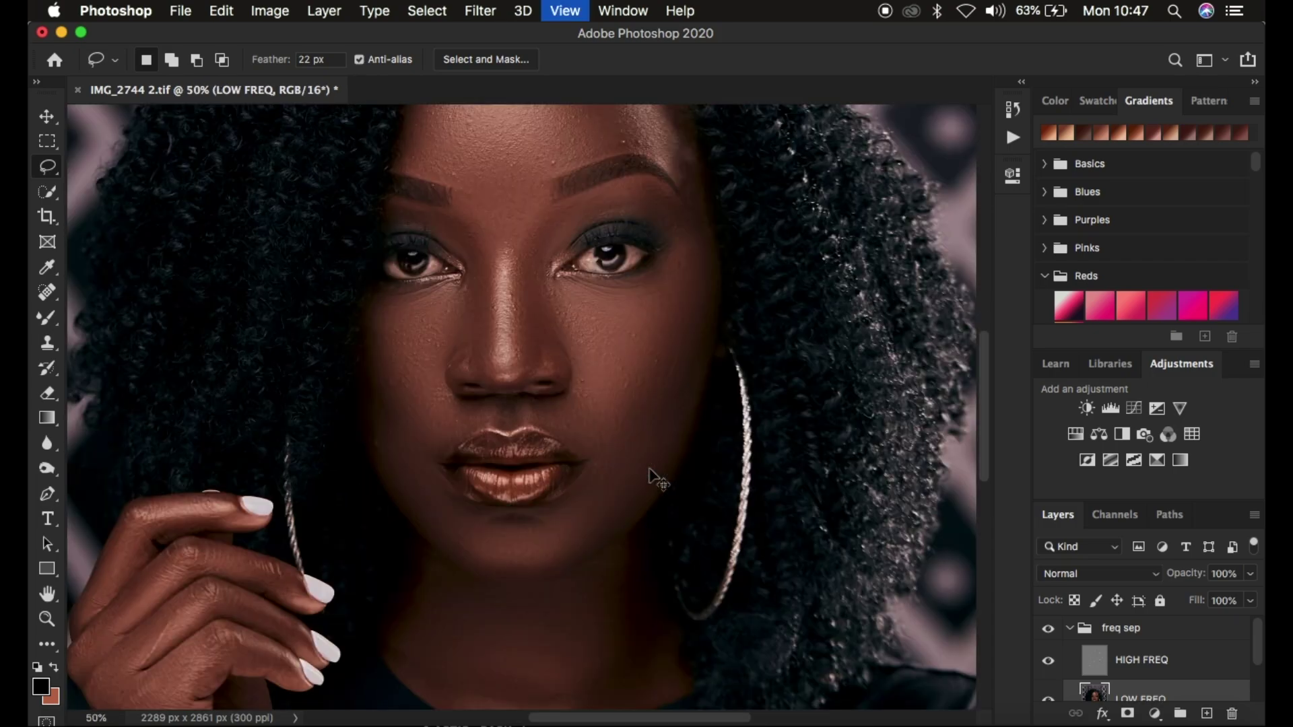
key(super+equal)
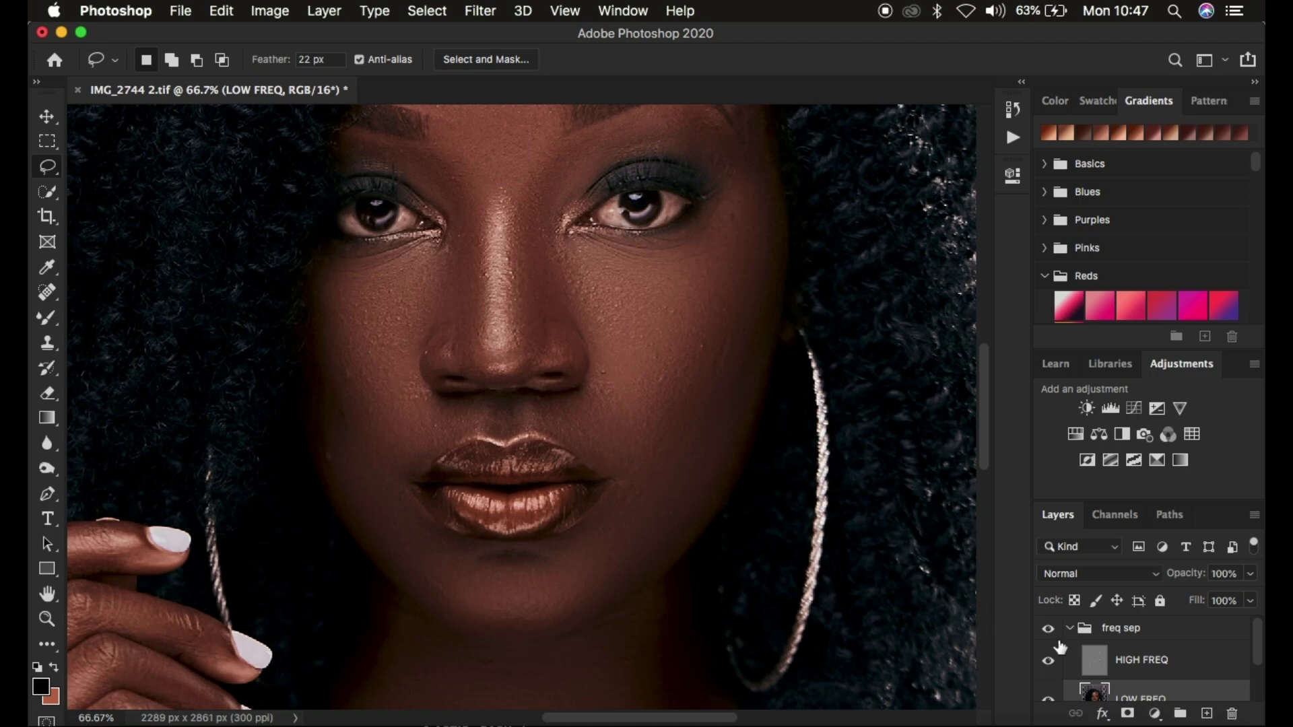
click(1156, 666)
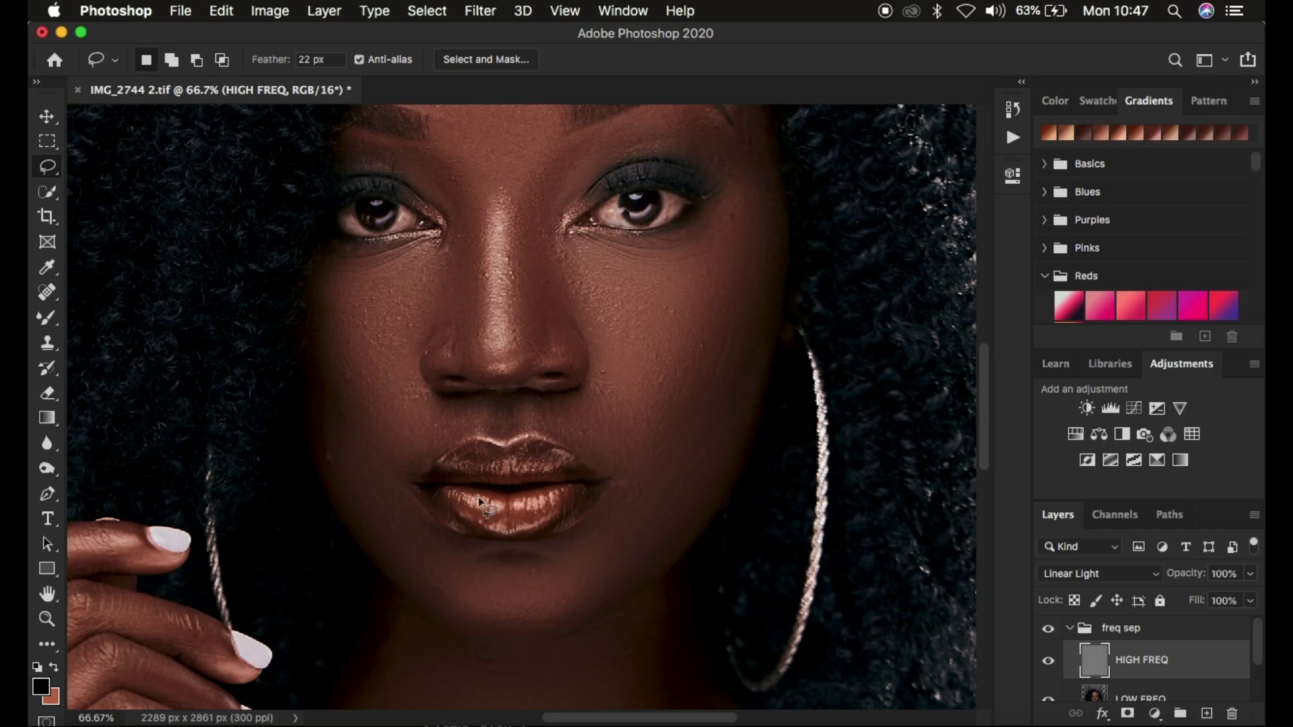
click(48, 345)
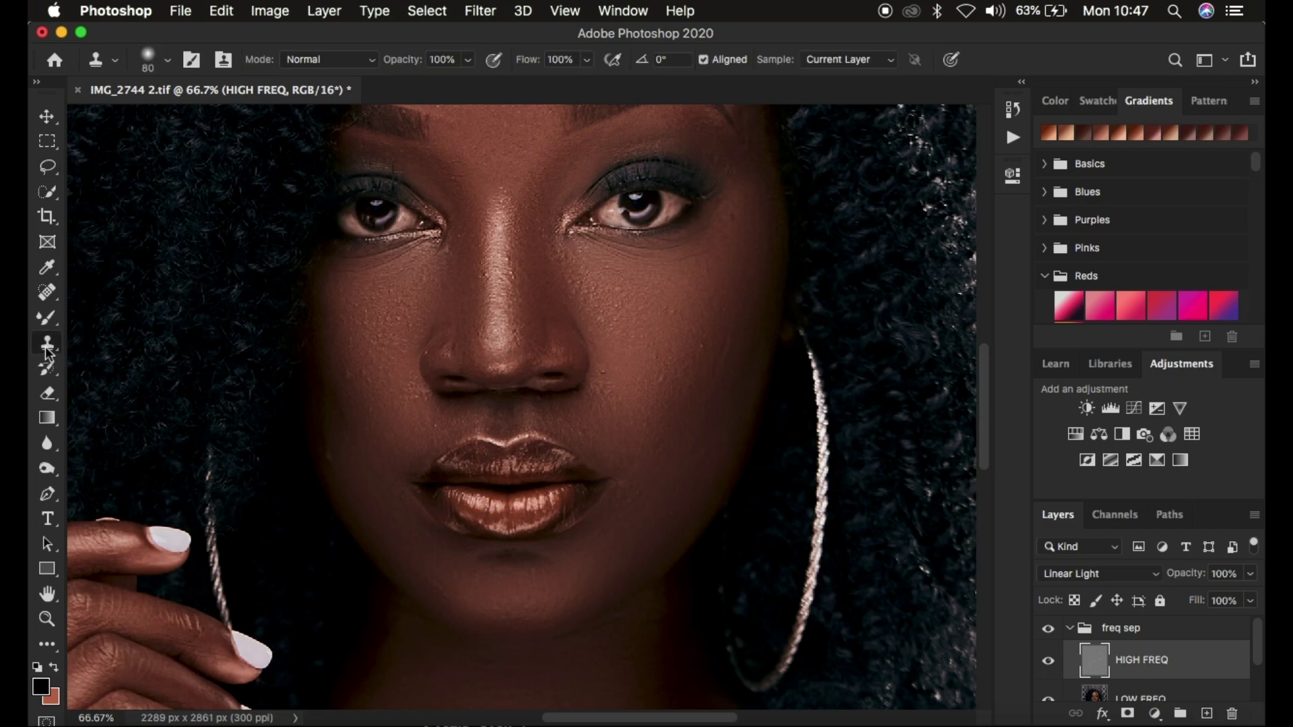
click(326, 59)
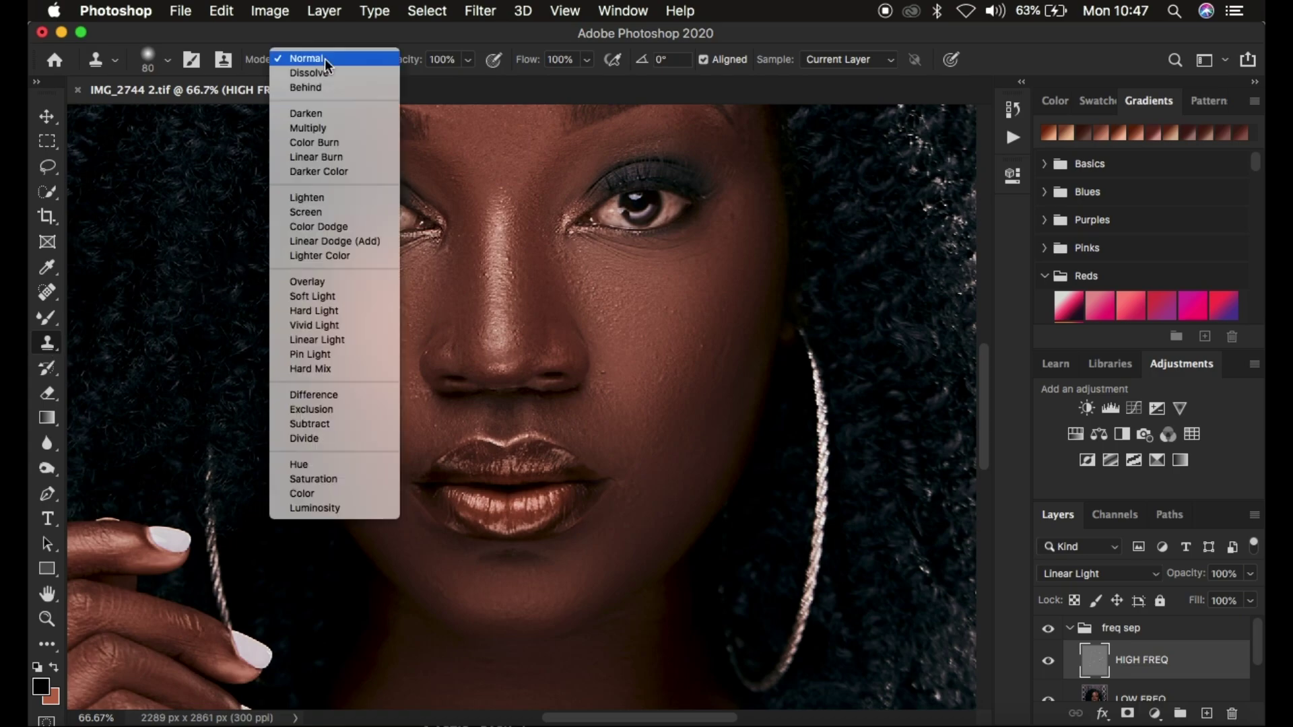
click(325, 59)
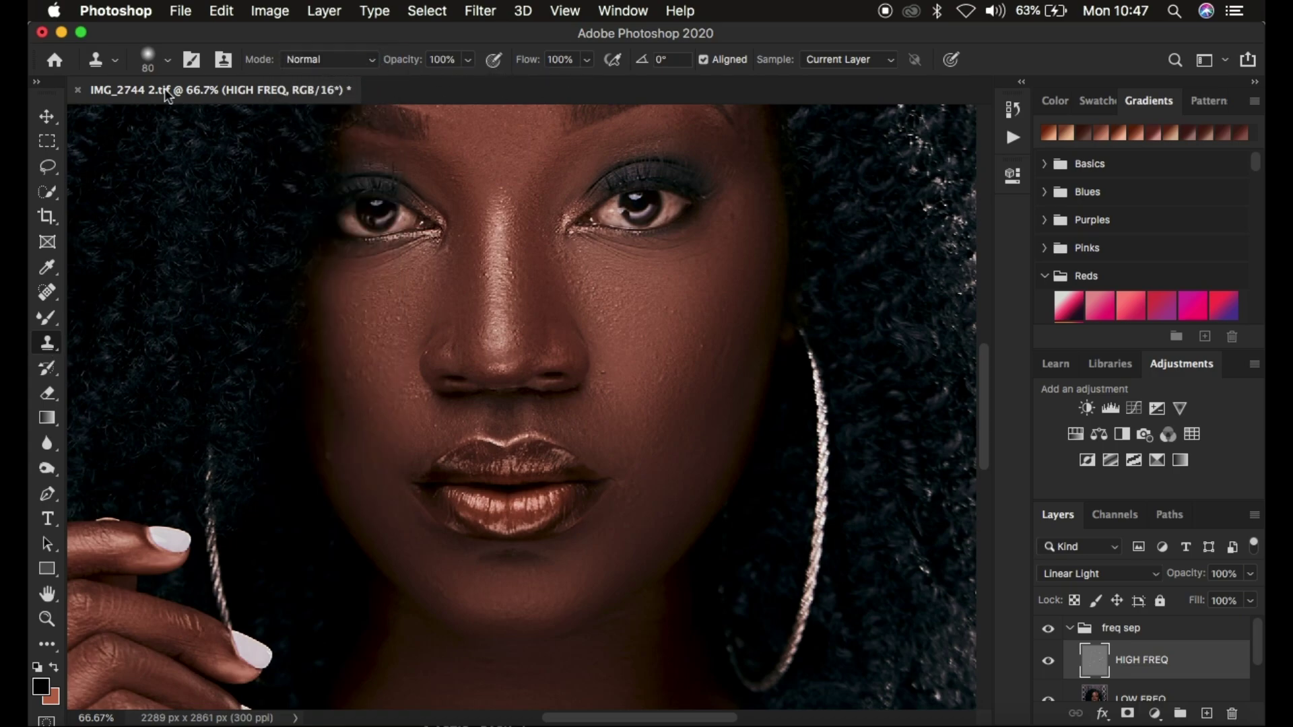
click(166, 59)
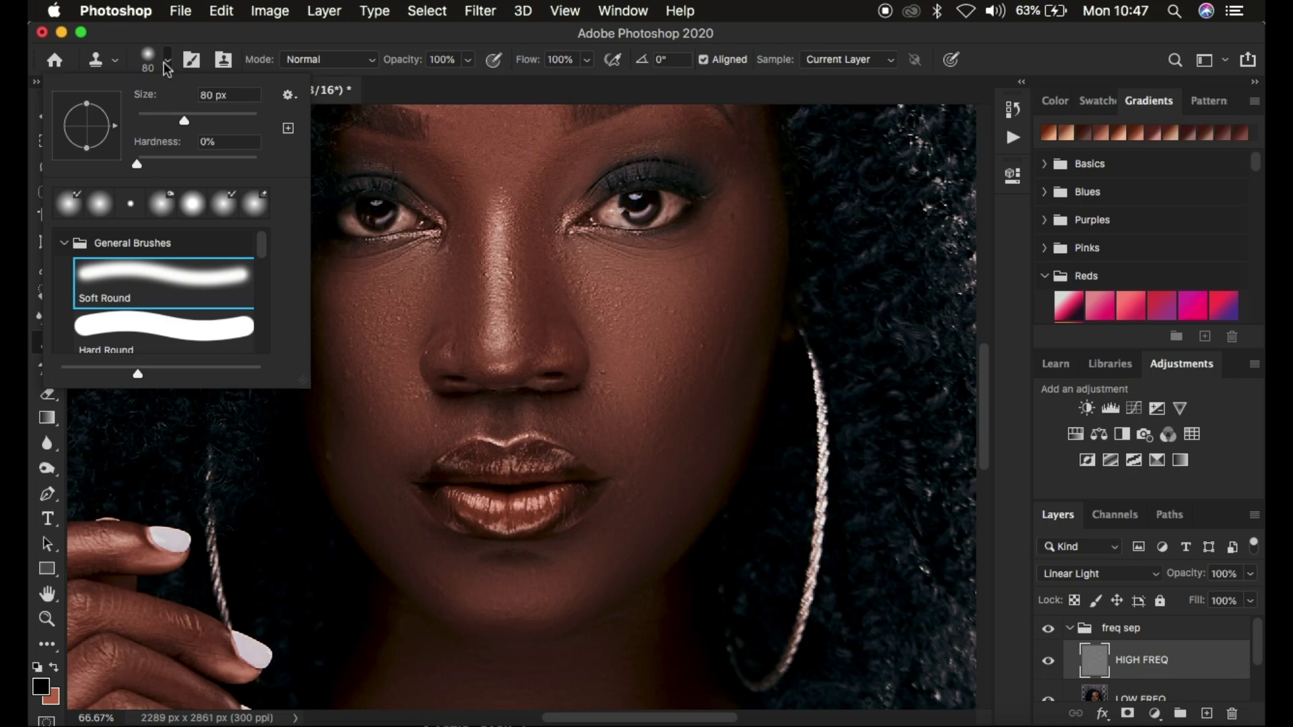
click(166, 59)
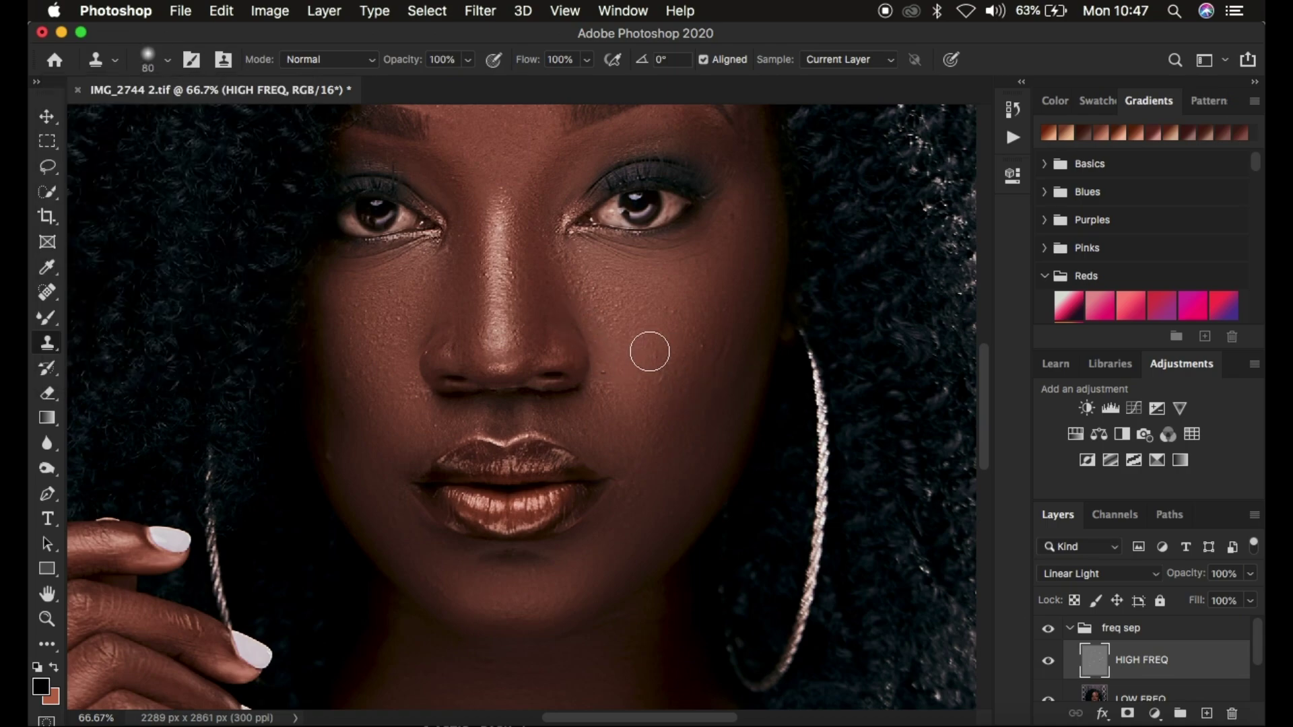
Reduce the Clone Stamp brush to 35 px and clone clean skin texture over the bumps on the image-right cheek and beside the eye
key(bracketleft)
key(bracketleft)
key(bracketleft)
key(bracketleft)
key(bracketleft)
alt+click(691, 310)
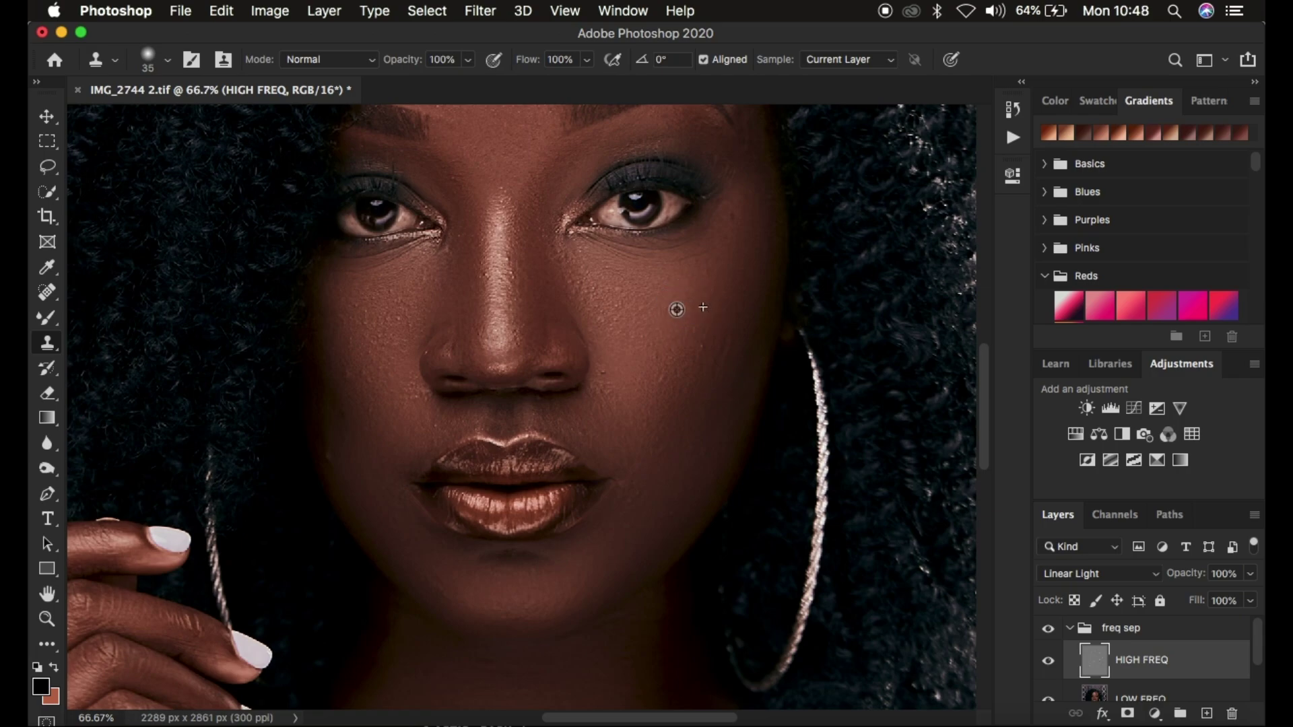
alt+click(751, 228)
alt+click(693, 338)
alt+click(693, 338)
alt+click(715, 331)
Sample clean forehead skin to clone its texture over uneven spots, and review the whole portrait
scroll(719, 384, up, 5)
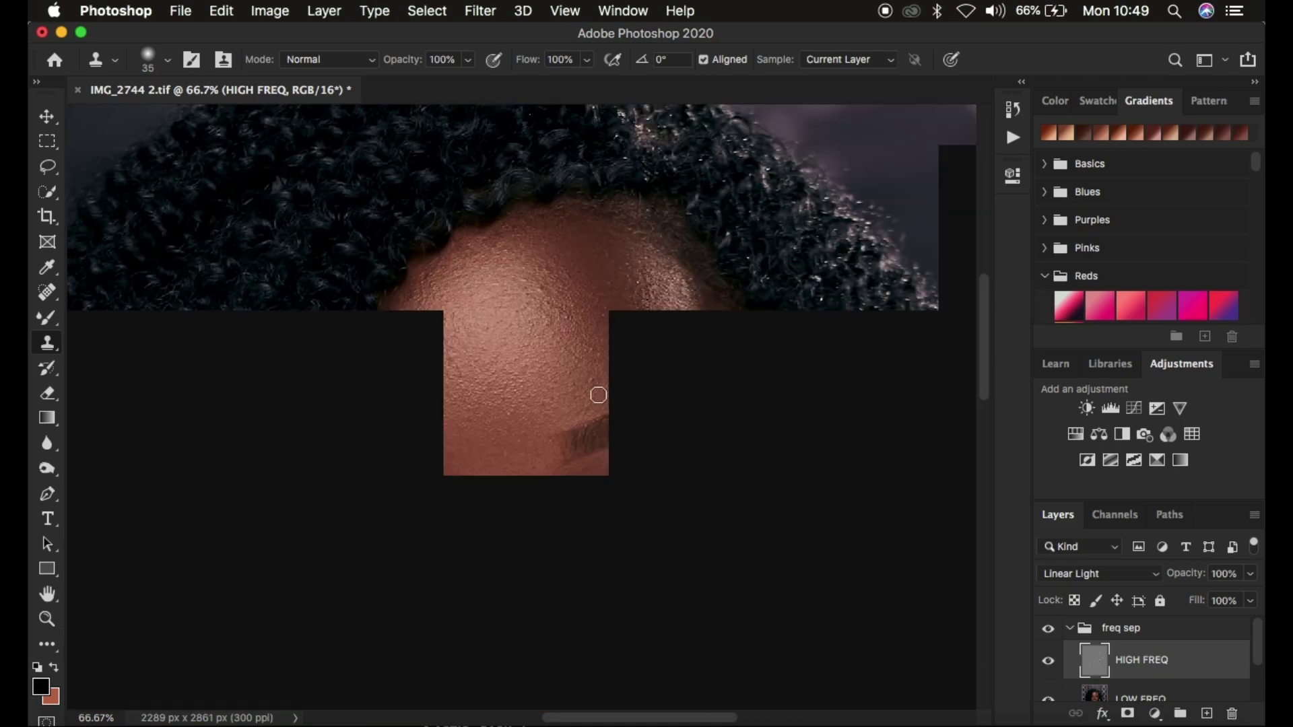
alt+click(459, 363)
key(super+minus)
key(super+minus)
key(super+minus)
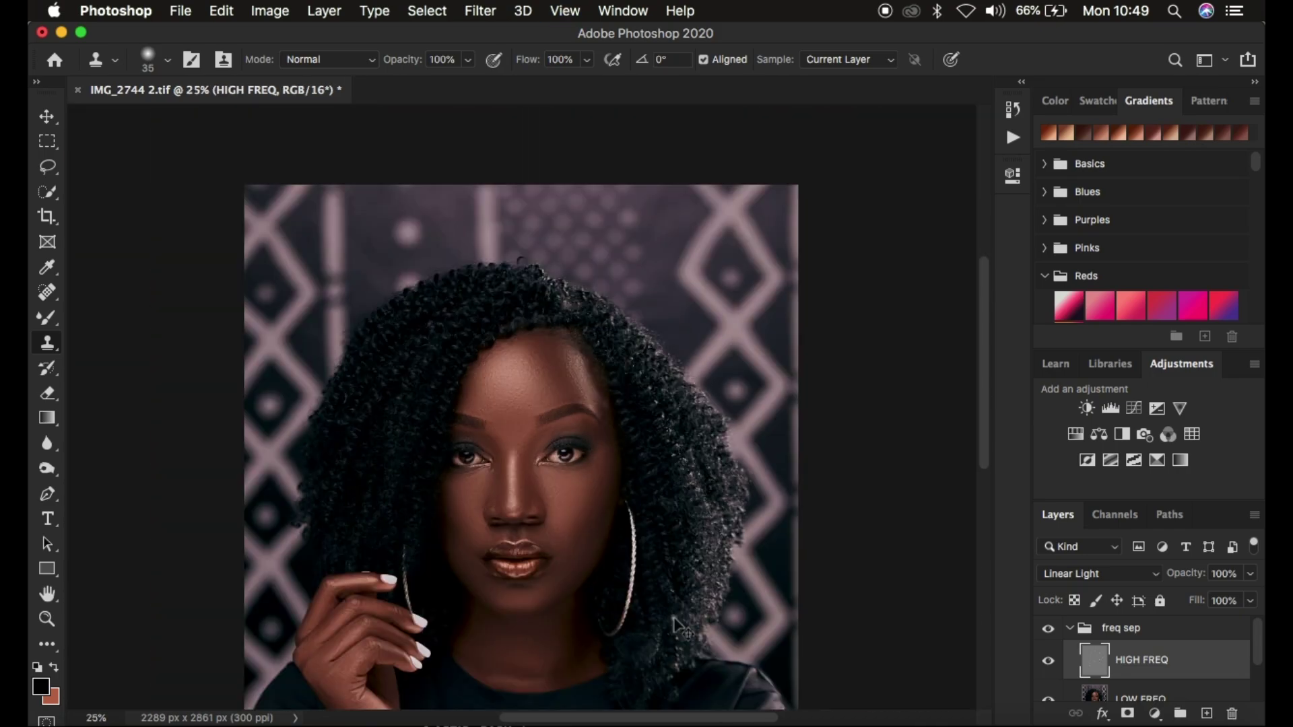
key(super+minus)
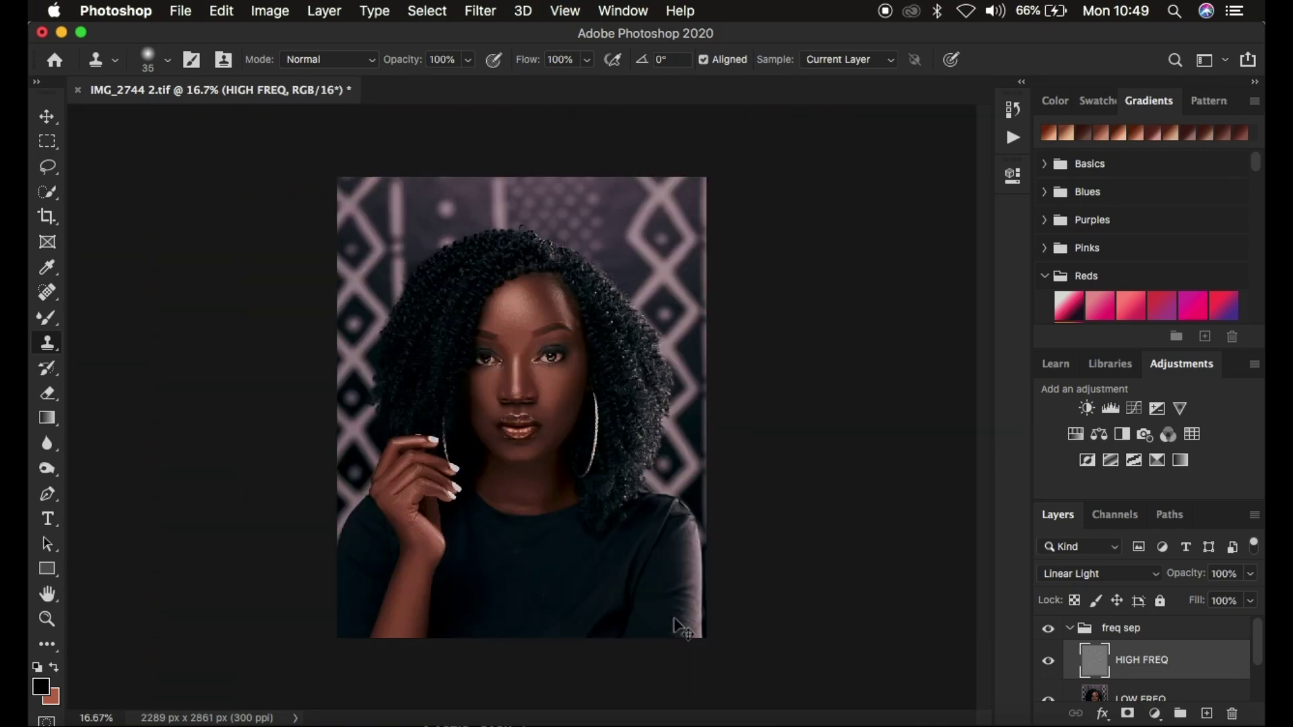
Collapse the freq sep group and add a Hue/Saturation adjustment above it with Saturation -70, inverting its mask to black
click(1069, 628)
click(1156, 715)
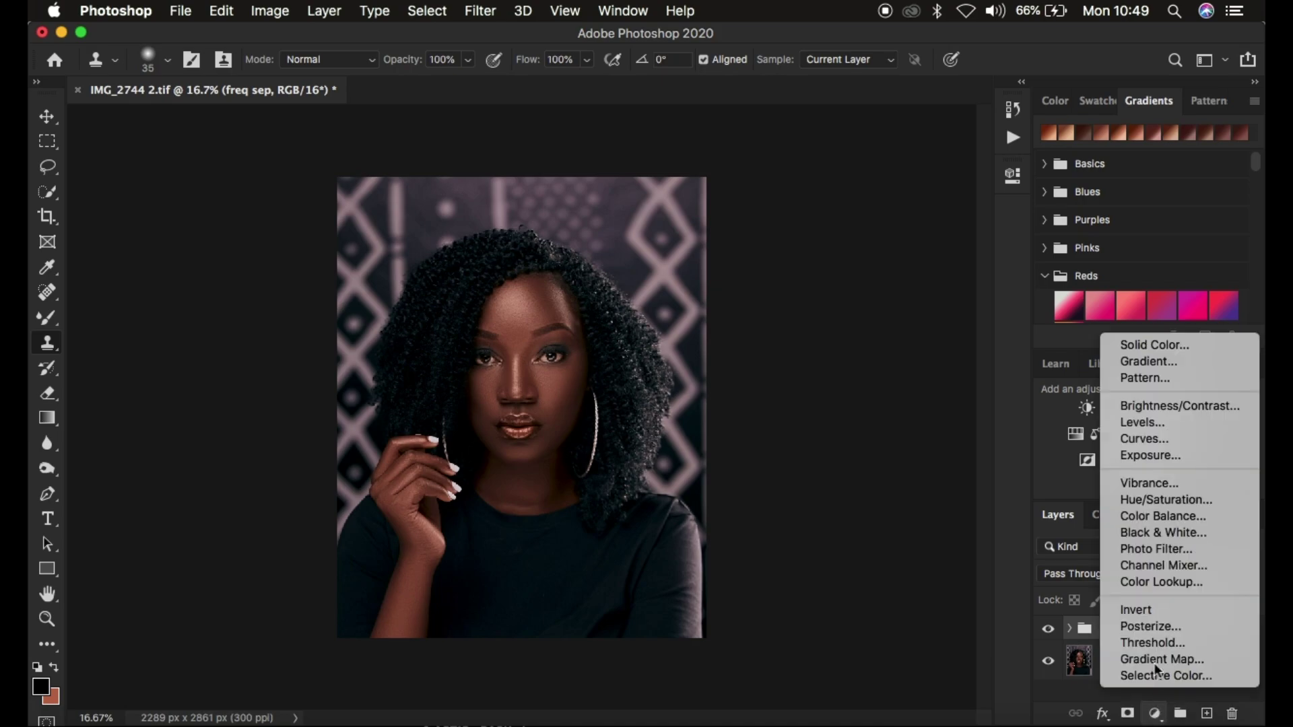
click(1149, 496)
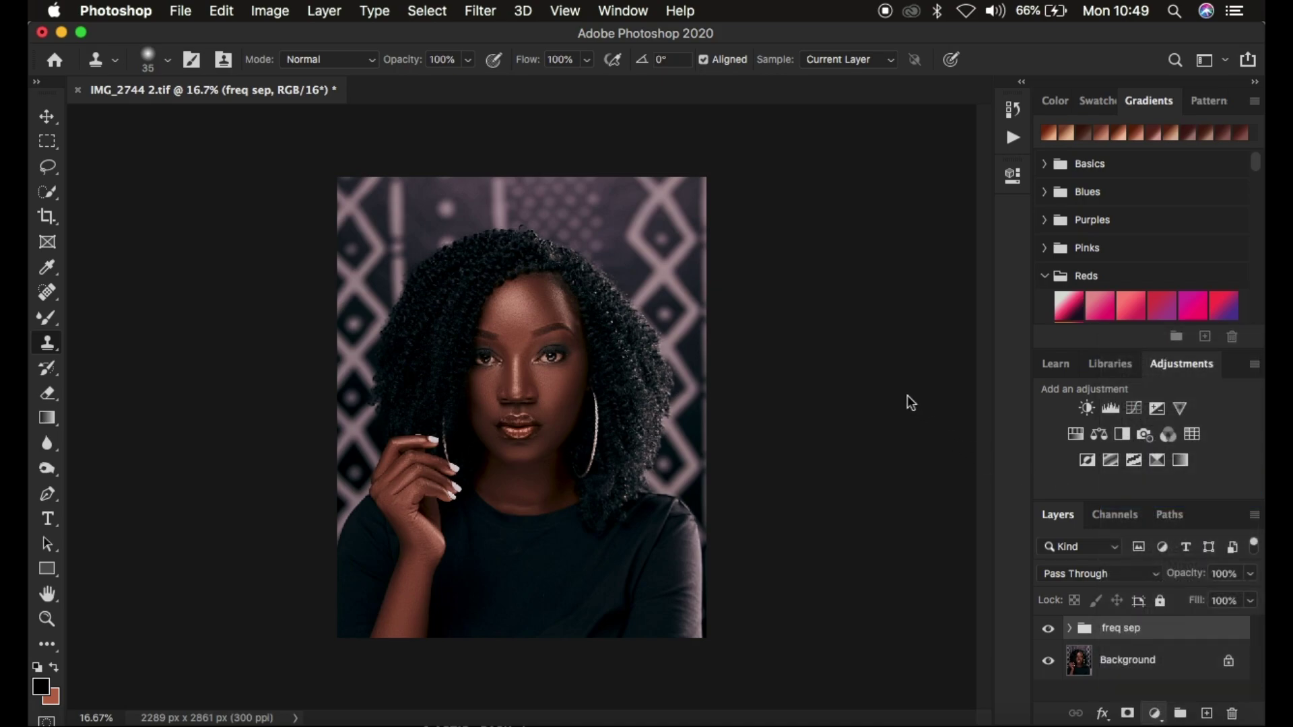
drag(850, 342, 773, 341)
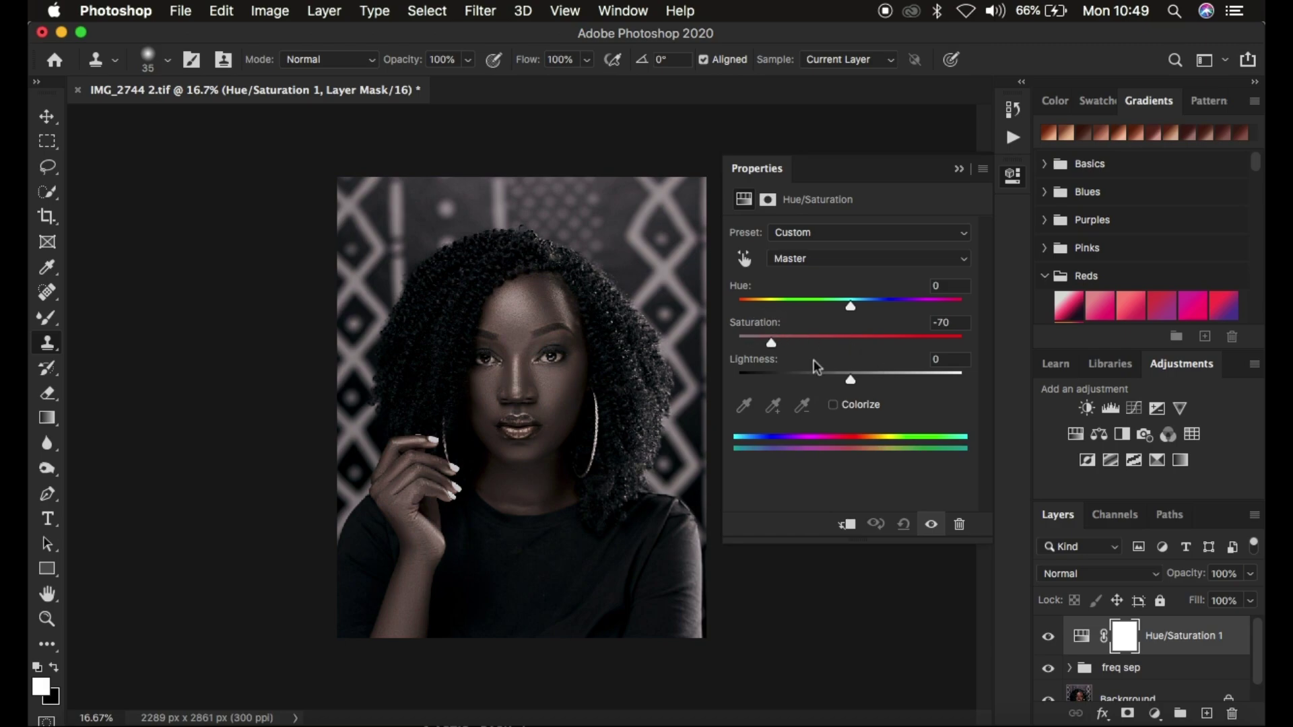
key(super+i)
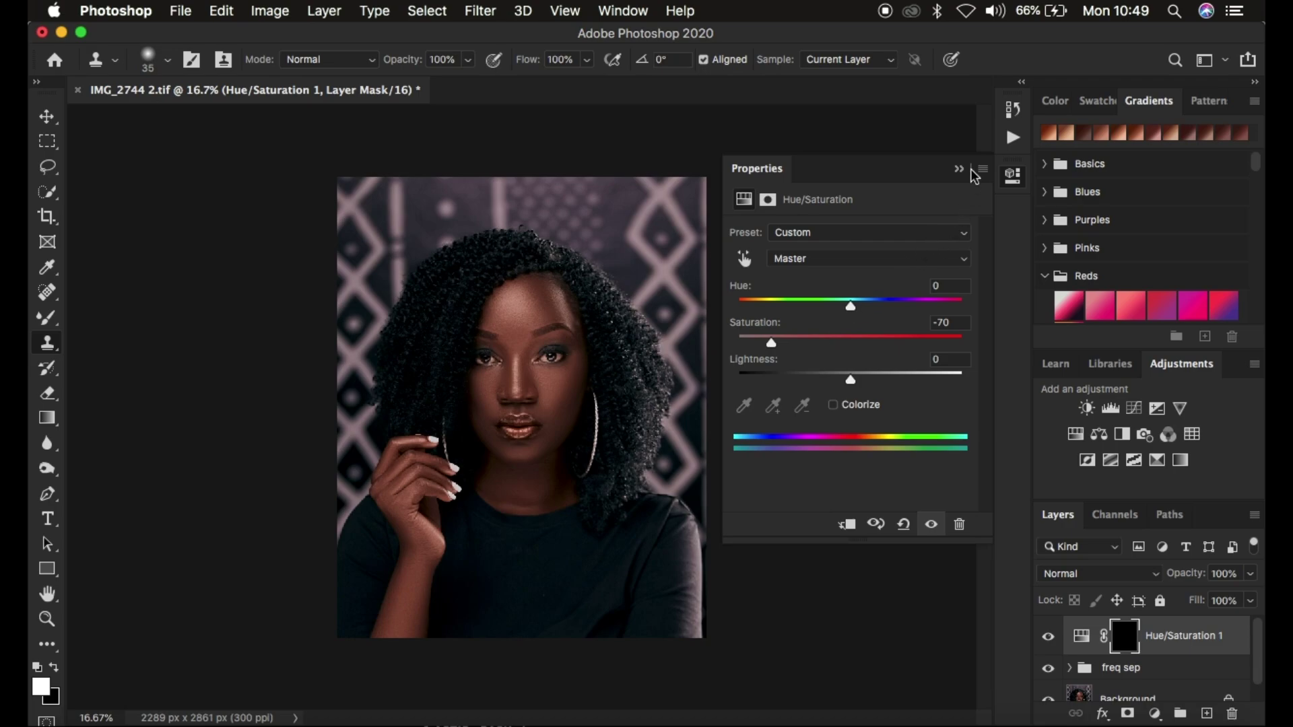
click(959, 169)
Switch from the Mixer Brush to the regular Brush tool, using a Soft Round tip with 0% hardness
click(48, 323)
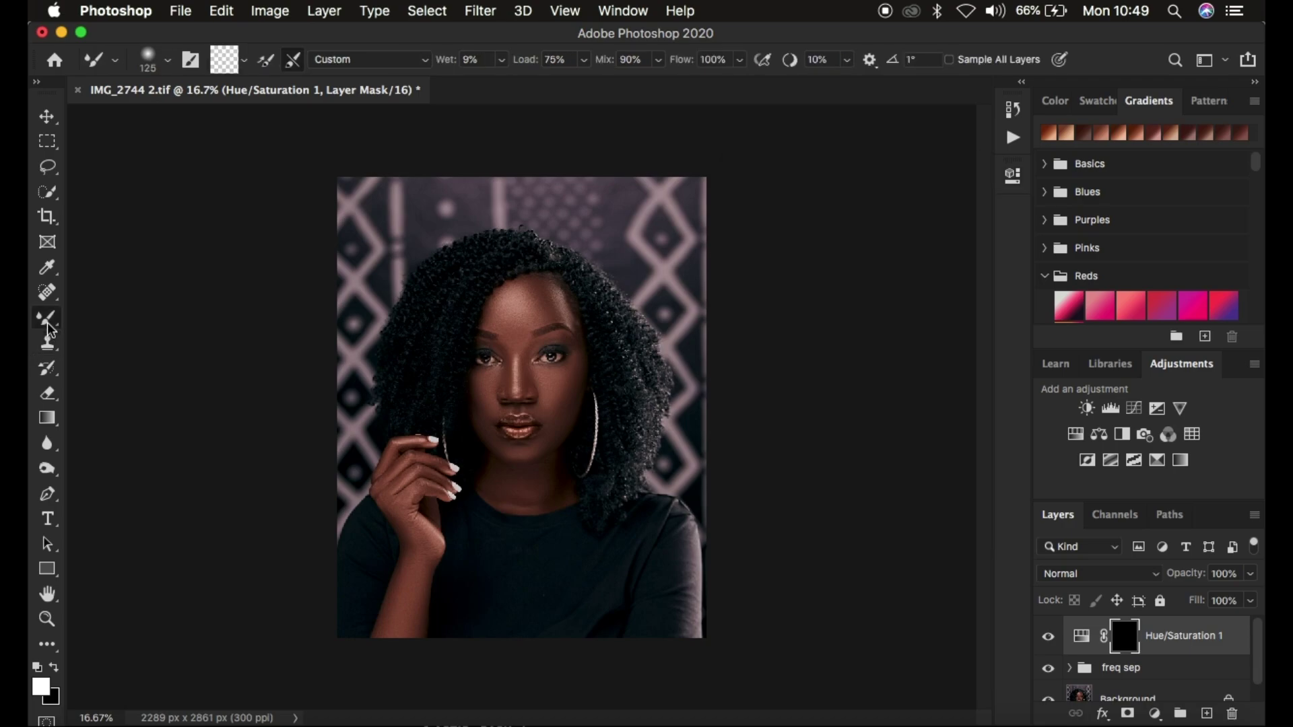
right_click(48, 322)
click(109, 317)
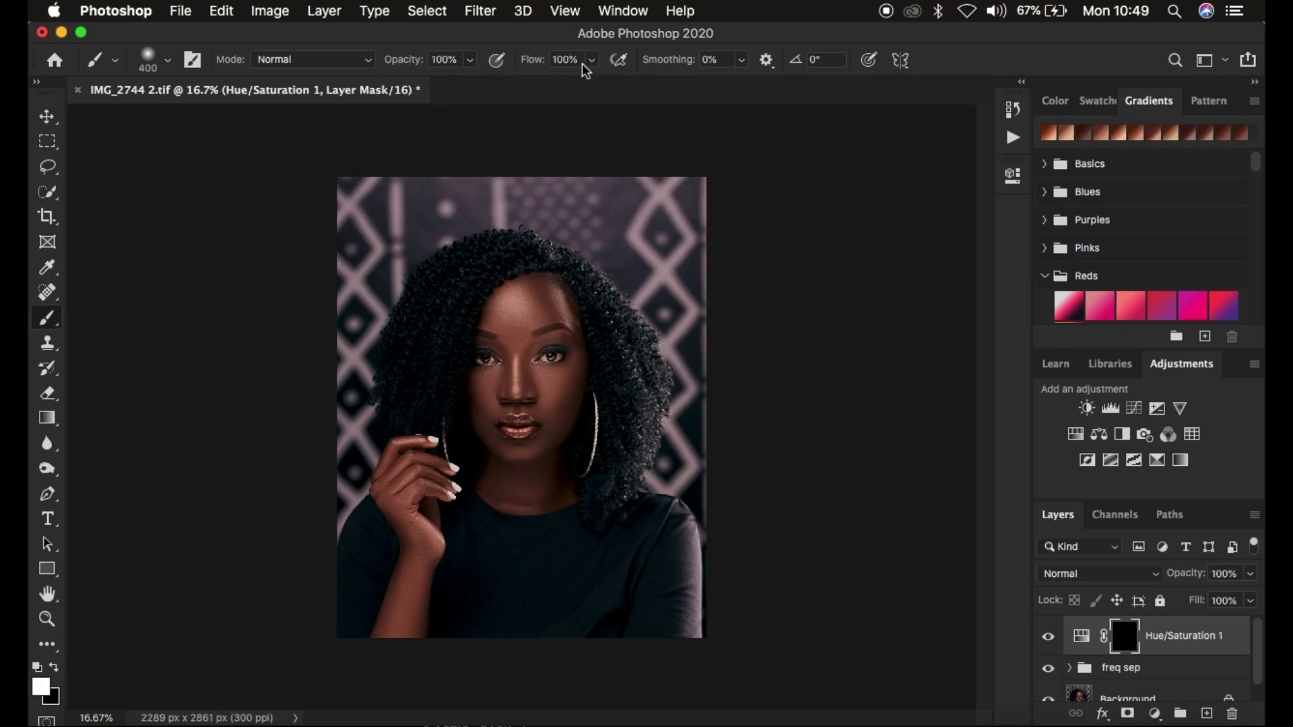
click(170, 62)
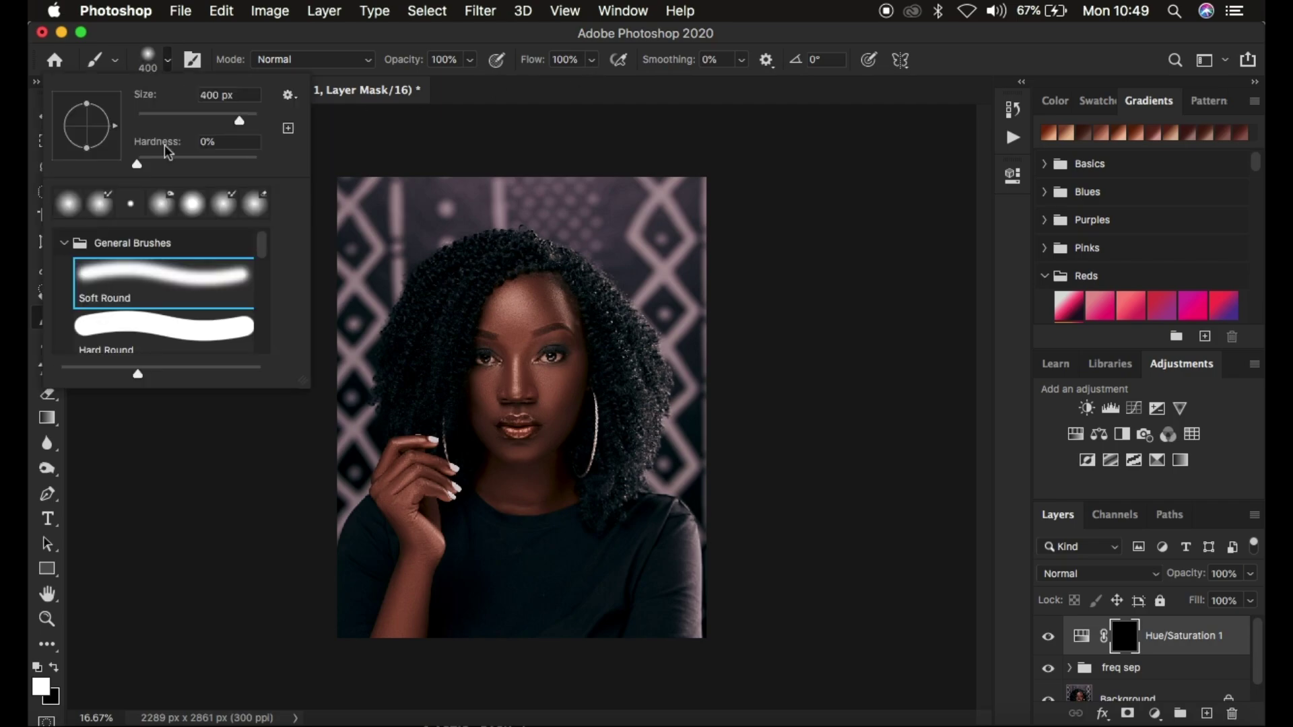
click(139, 165)
key(Return)
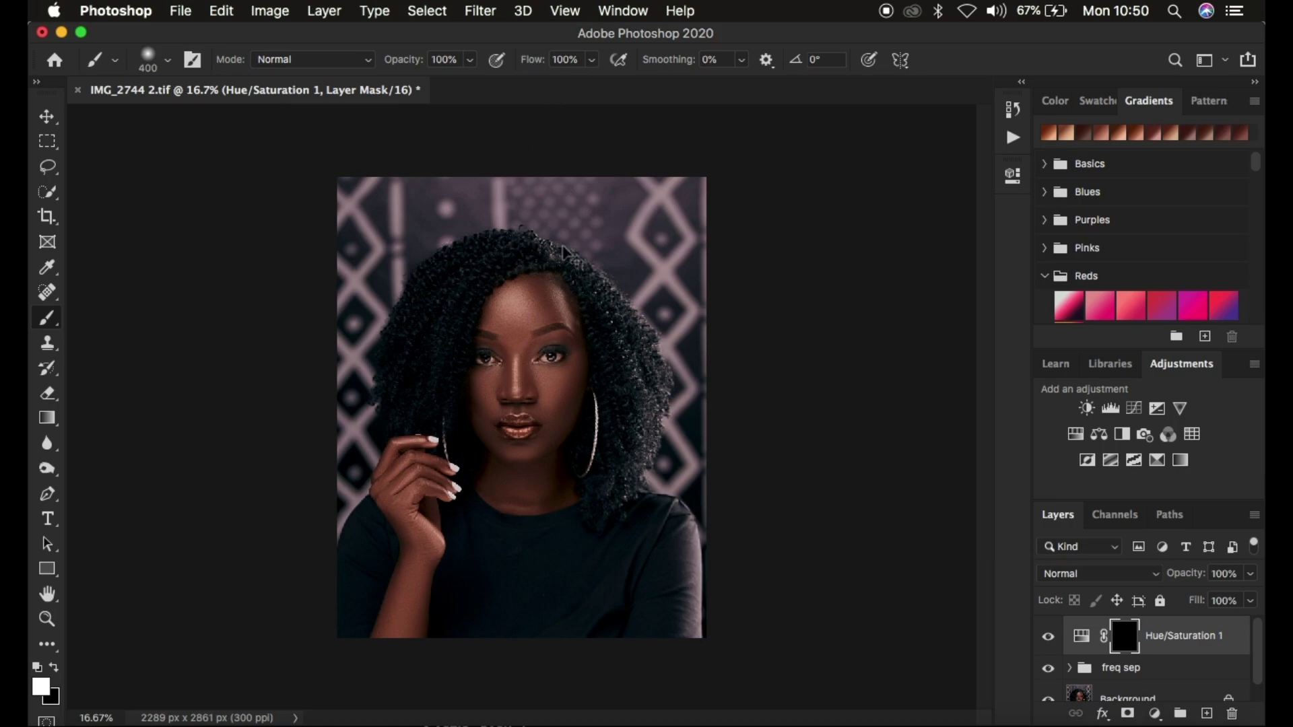
Reduce the brush to 25 px and paint white on the Hue/Saturation mask over the whites of both eyes
key(super+plus)
key(super+plus)
key(super+plus)
key(super+plus)
key(super+plus)
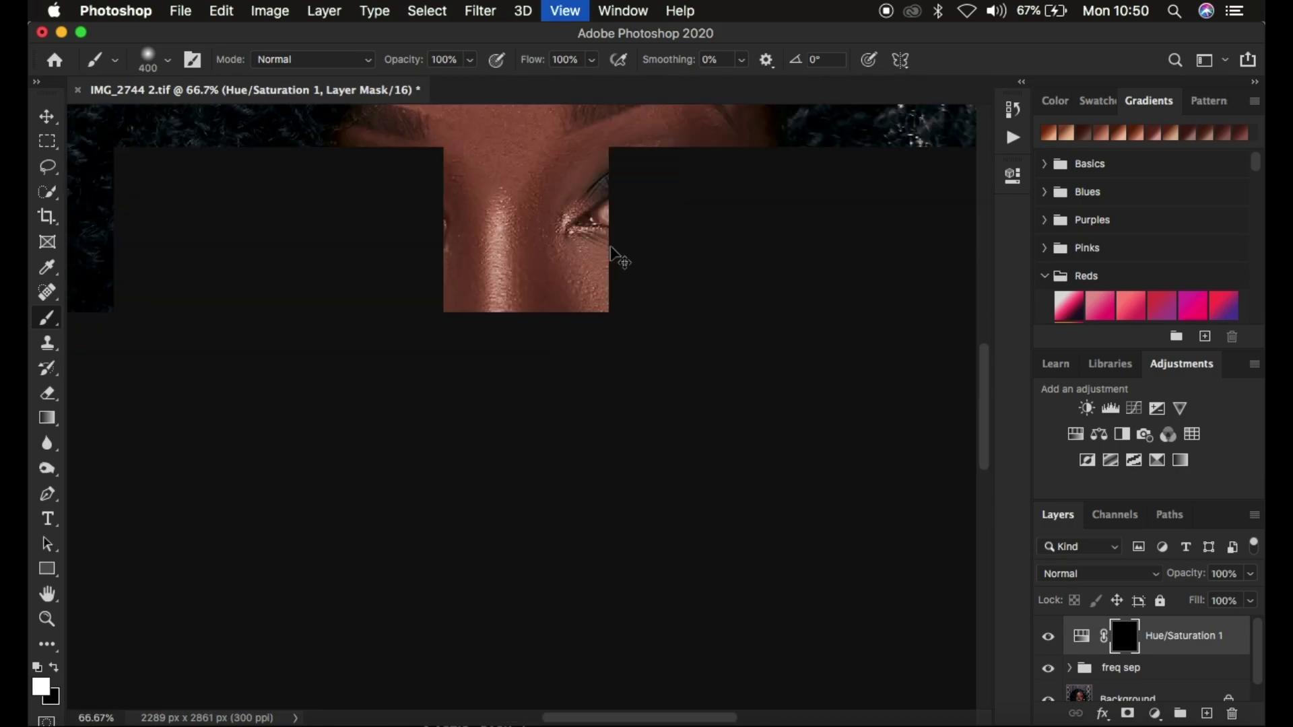
scroll(611, 246, up, 5)
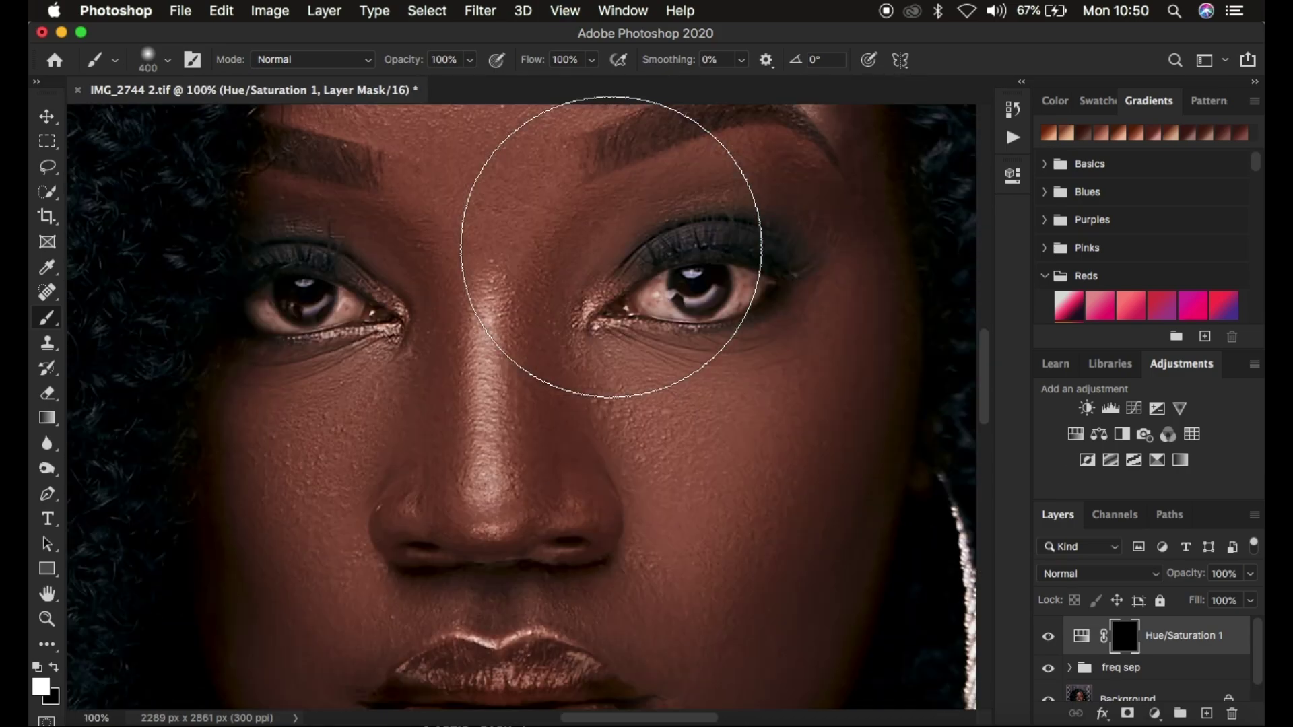
key(bracketleft)
key(bracketleft)
key(bracketleft)
key(bracketleft)
key(bracketleft)
key(bracketleft)
key(bracketleft)
key(bracketleft)
key(bracketleft)
key(bracketleft)
key(bracketleft)
key(bracketleft)
key(bracketleft)
key(bracketleft)
key(bracketleft)
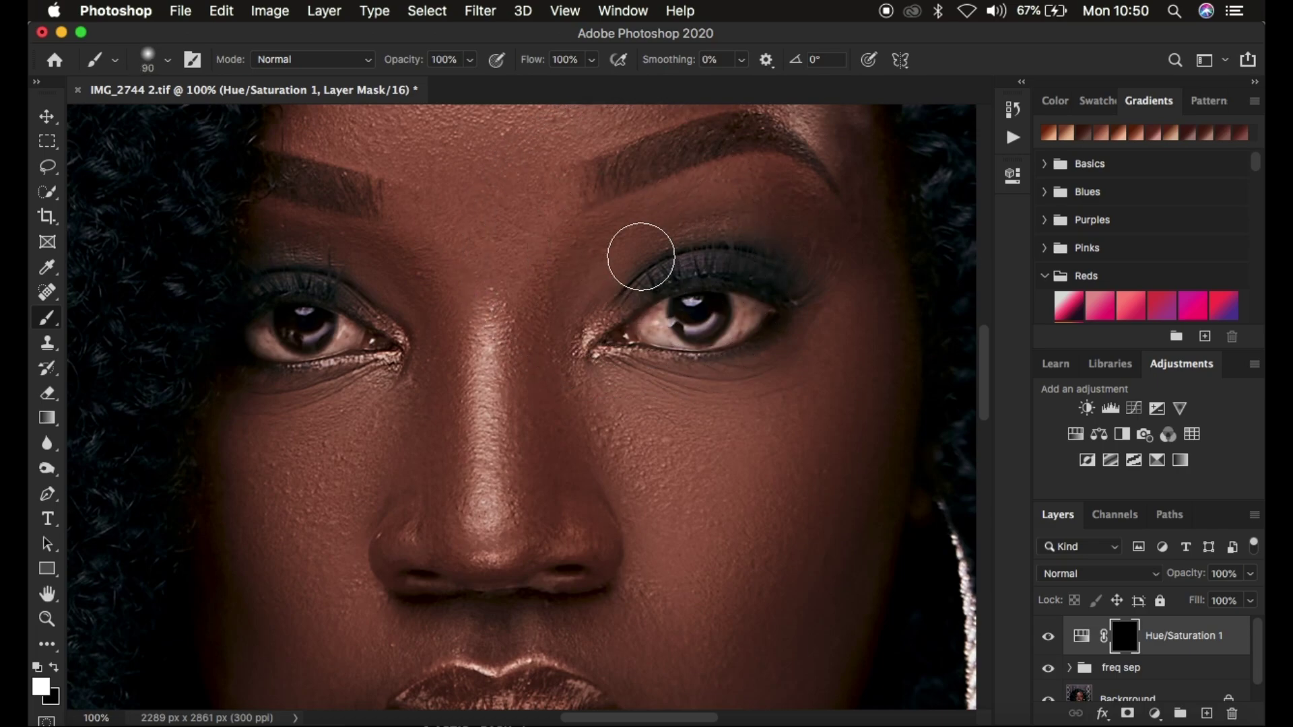
mouse_move(659, 316)
mouse_down()
mouse_move(655, 305)
mouse_move(673, 332)
mouse_move(724, 328)
mouse_move(734, 298)
mouse_move(758, 326)
mouse_move(734, 327)
mouse_move(736, 297)
mouse_move(674, 306)
mouse_move(658, 335)
mouse_move(668, 328)
mouse_up()
mouse_move(283, 335)
mouse_down()
mouse_move(255, 347)
mouse_move(293, 353)
mouse_move(266, 344)
mouse_move(340, 333)
mouse_move(330, 320)
mouse_move(348, 335)
mouse_move(292, 350)
mouse_move(354, 338)
mouse_move(308, 347)
mouse_move(283, 341)
mouse_move(306, 329)
mouse_move(268, 320)
mouse_move(275, 348)
mouse_up()
key(super+h)
key(super+minus)
key(super+minus)
key(super+minus)
key(super+minus)
key(super+minus)
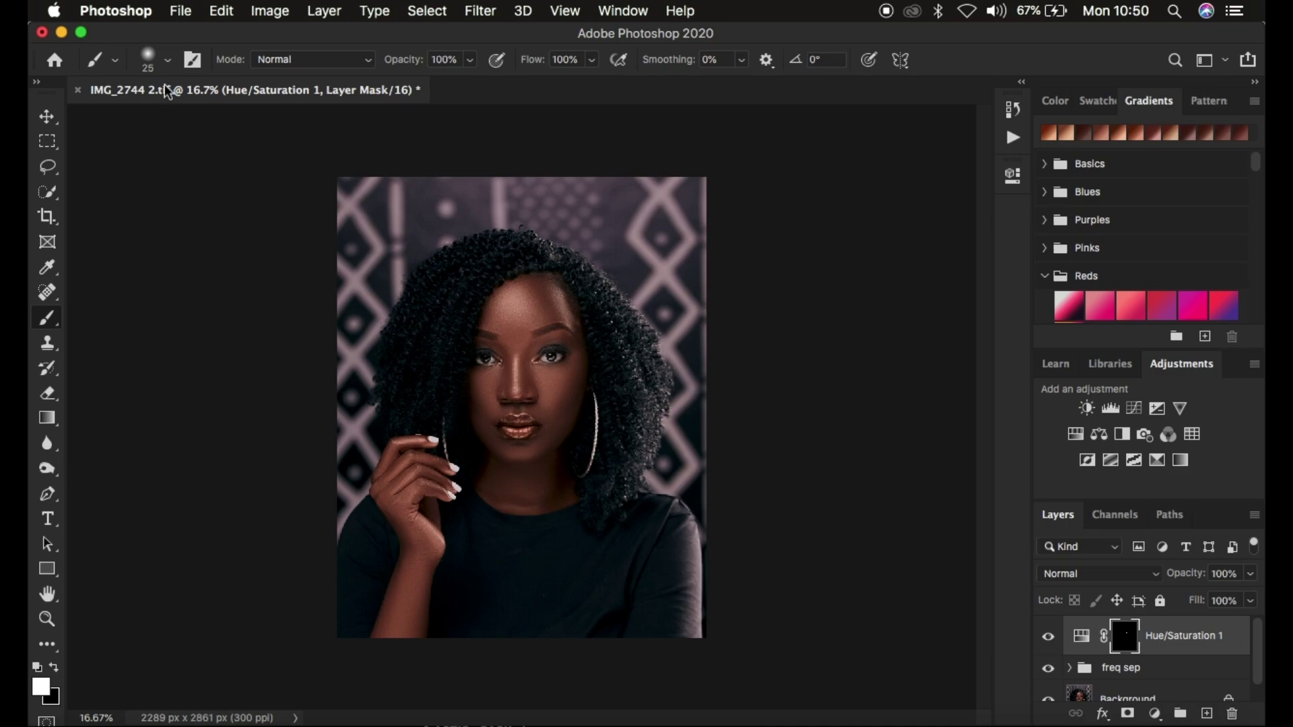
Try to export the portrait as a JPG at 100% quality with Bicubic Sharper resampling and an embedded color profile
click(179, 11)
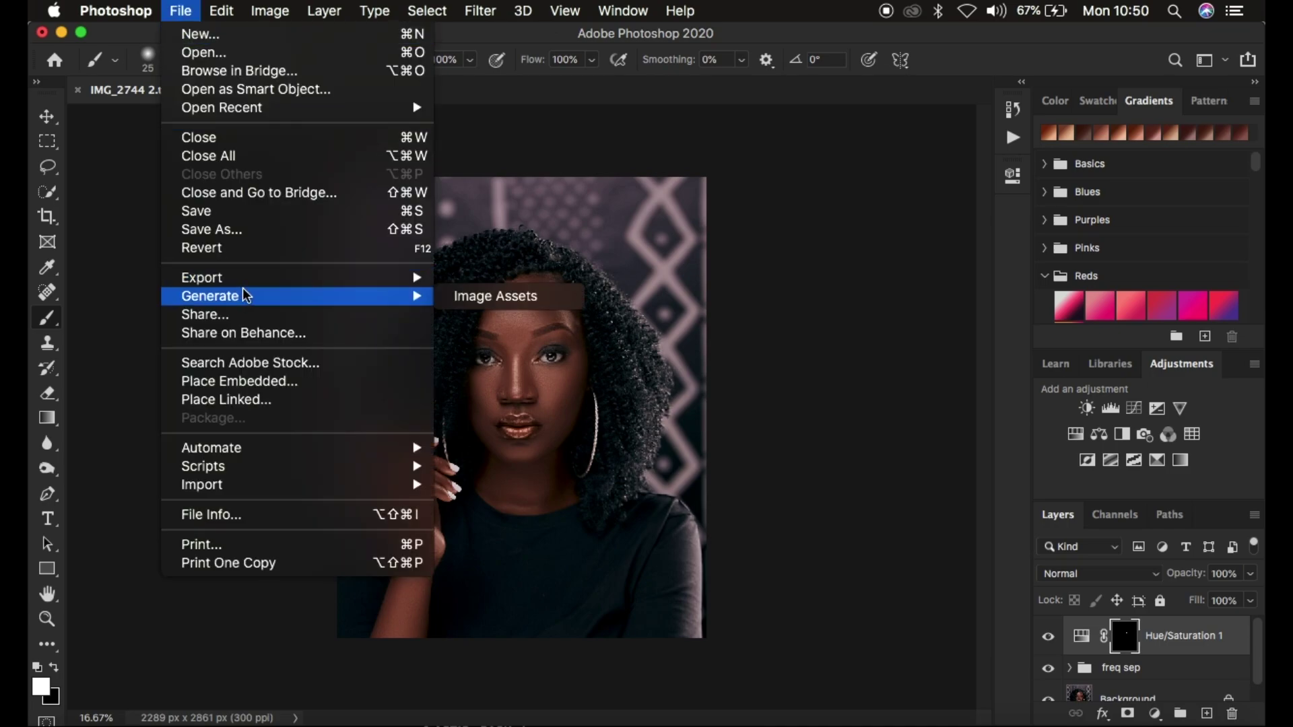
mouse_move(317, 278)
click(514, 298)
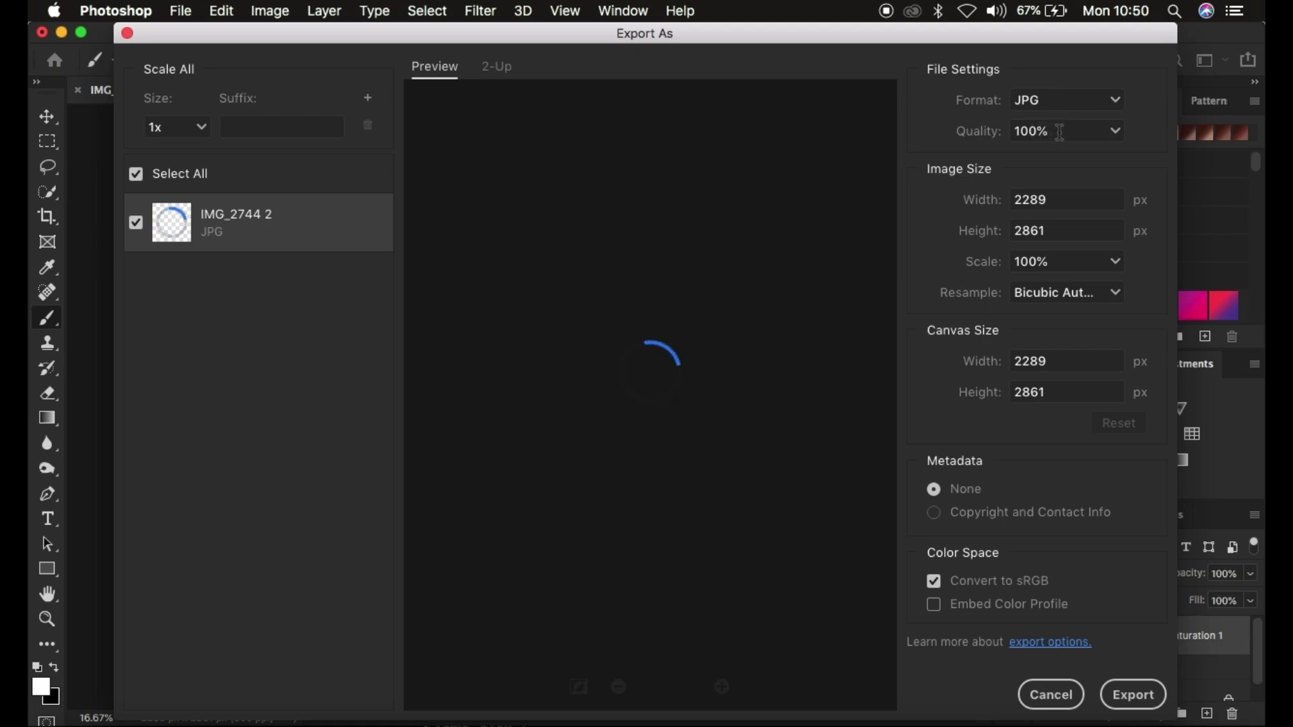
click(1049, 296)
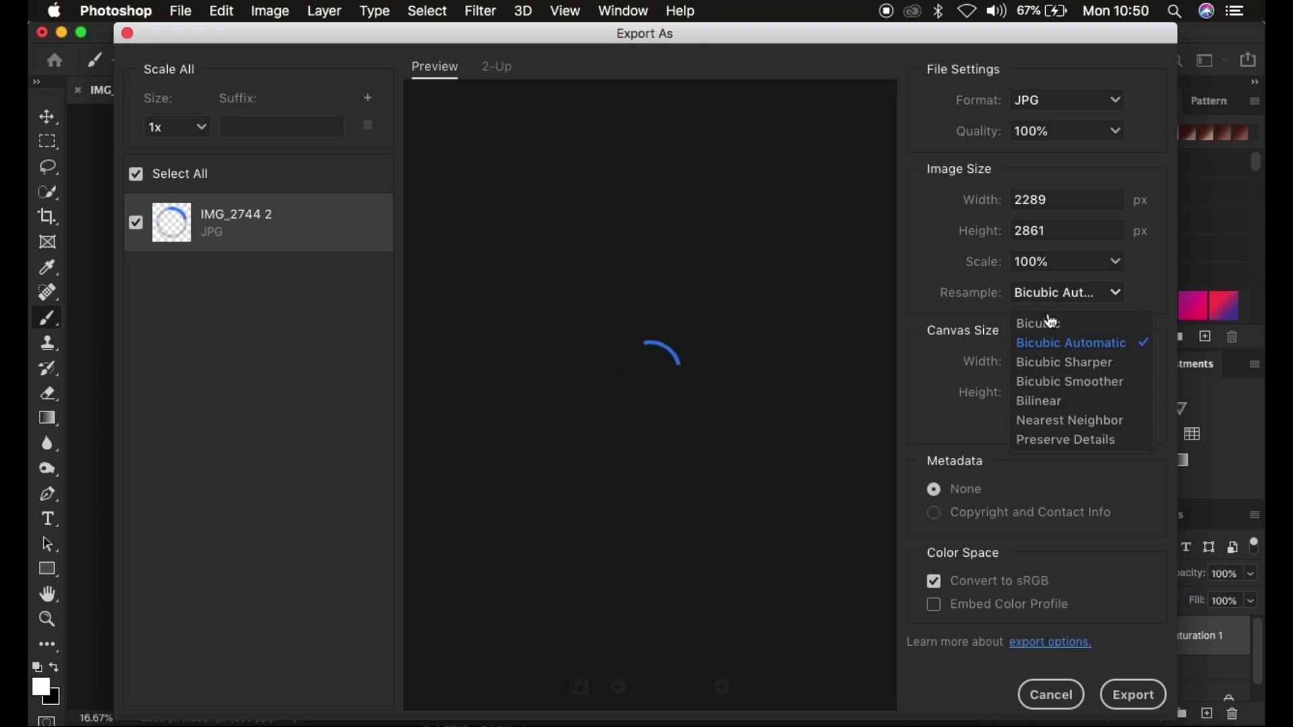
click(1070, 363)
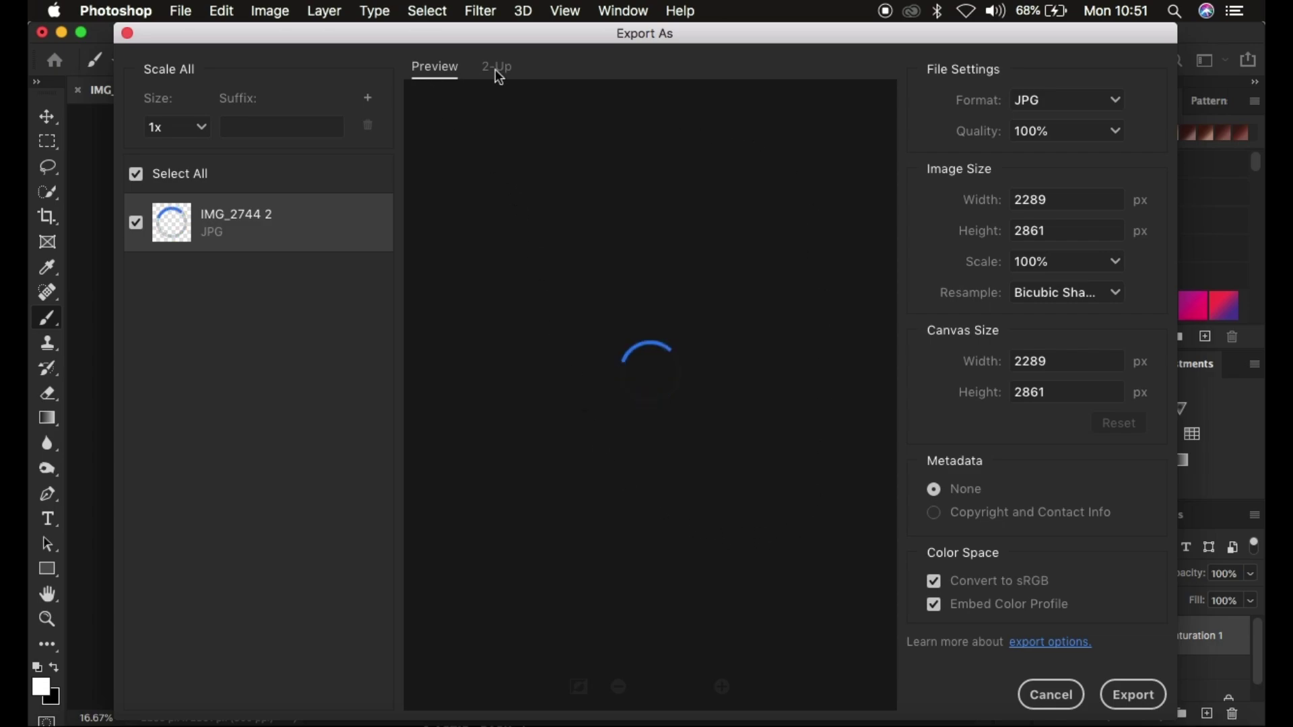
click(1137, 696)
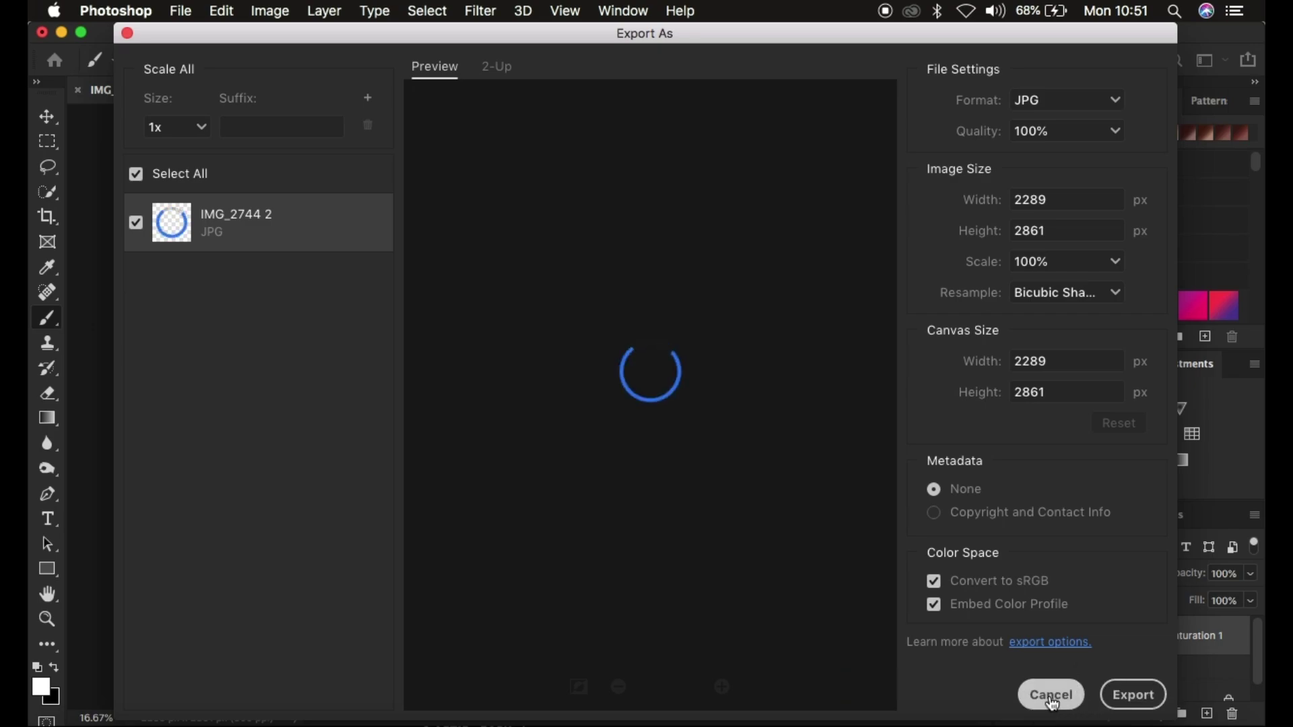
click(1053, 700)
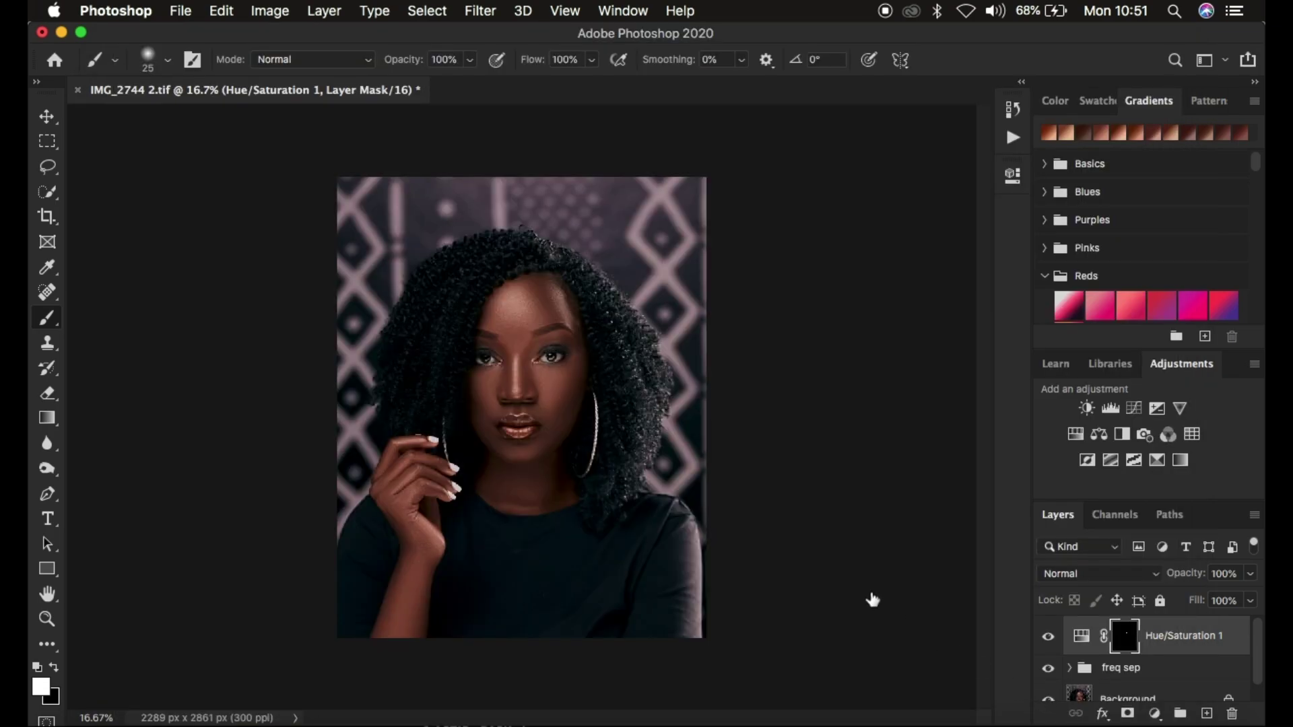